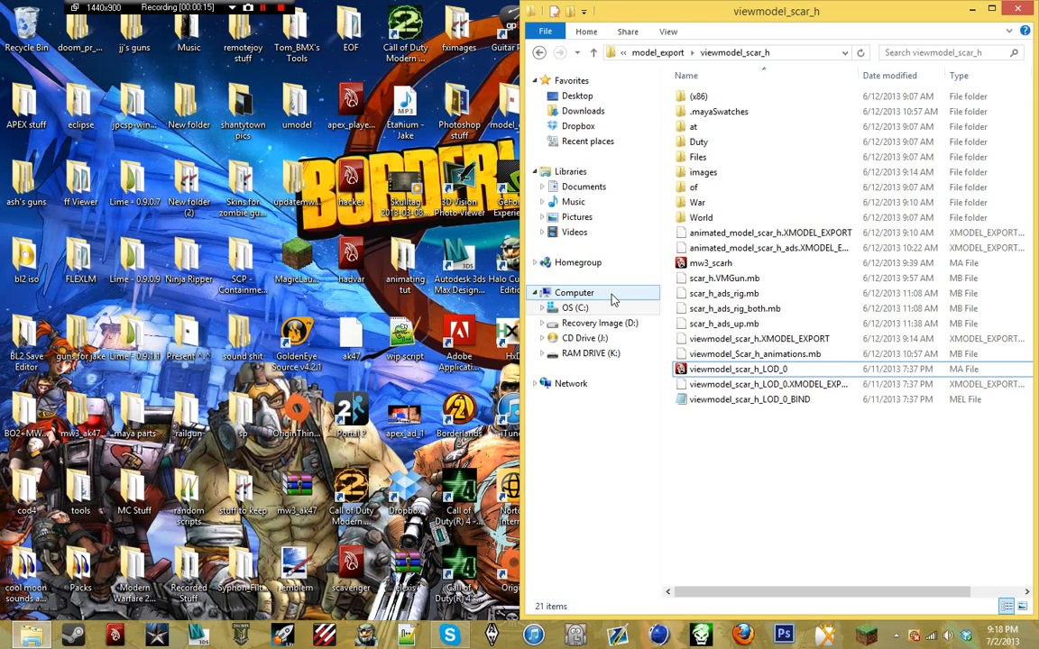
pyautogui.click(731, 278)
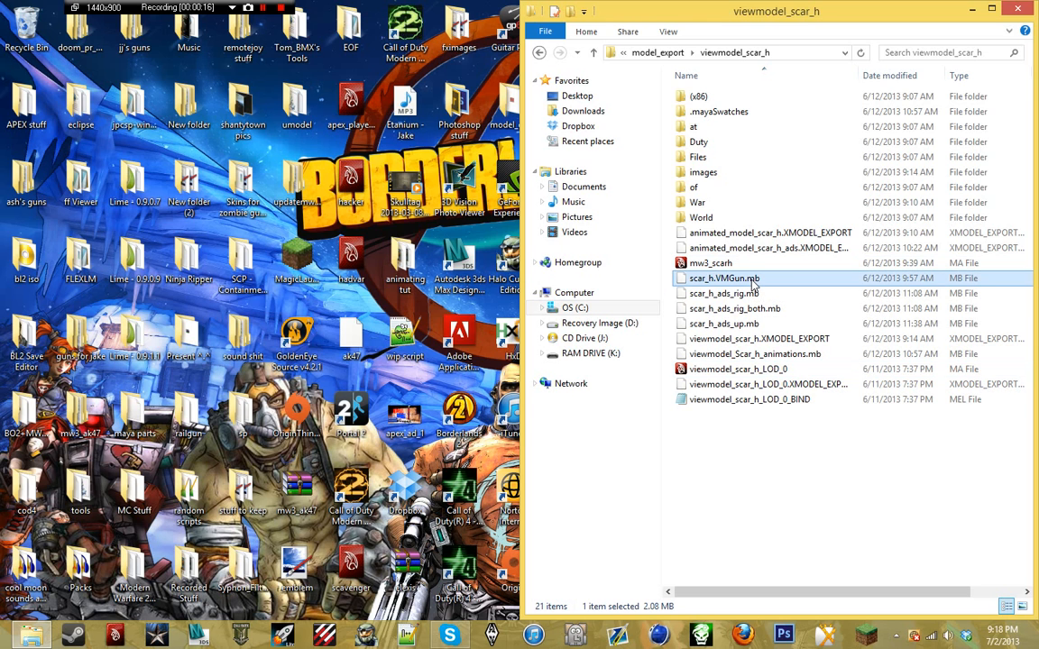
pyautogui.click(776, 373)
pyautogui.click(839, 514)
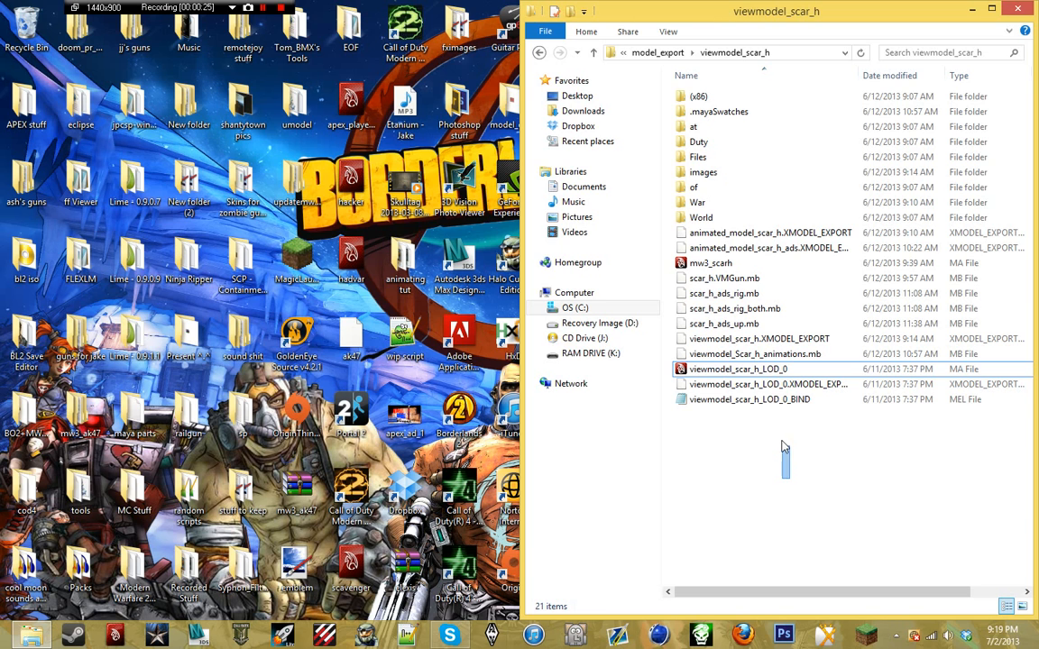
pyautogui.moveTo(784, 446); pyautogui.dragTo(686, 410)
pyautogui.moveTo(668, 237); pyautogui.dragTo(670, 381)
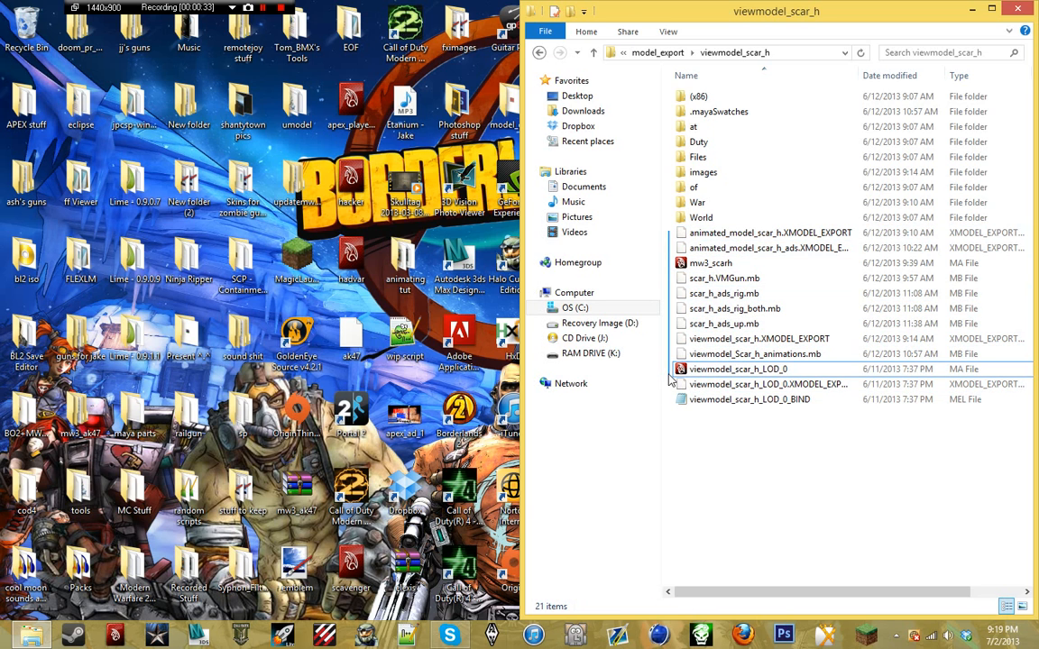
pyautogui.moveTo(708, 472); pyautogui.dragTo(889, 581)
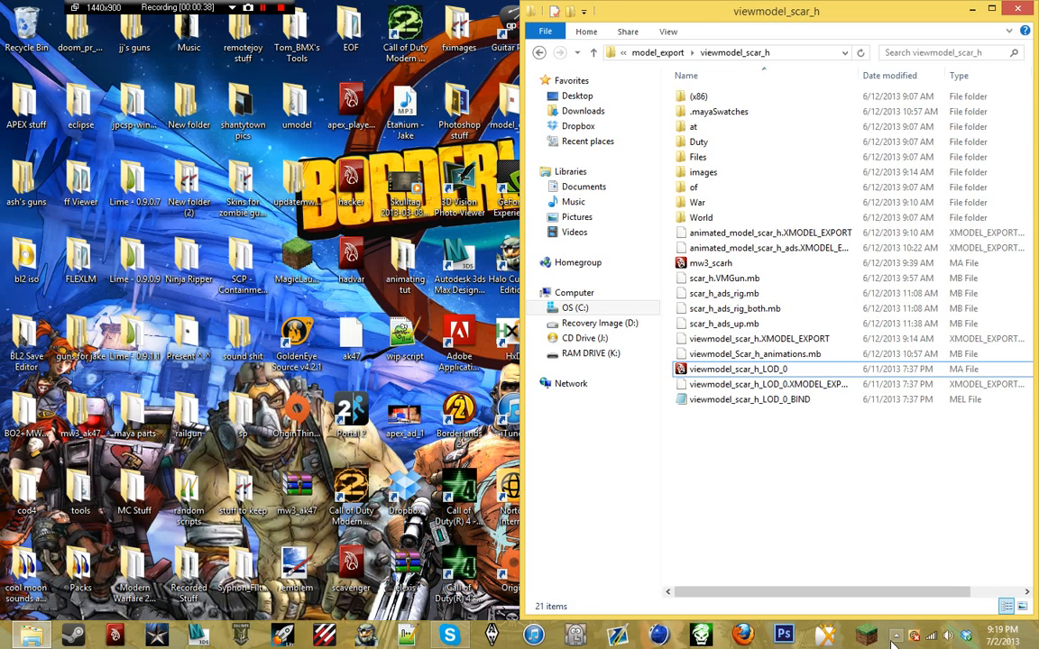
# - Quit the Skype application running in the background
pyautogui.click(894, 637)
pyautogui.rightClick(861, 539)
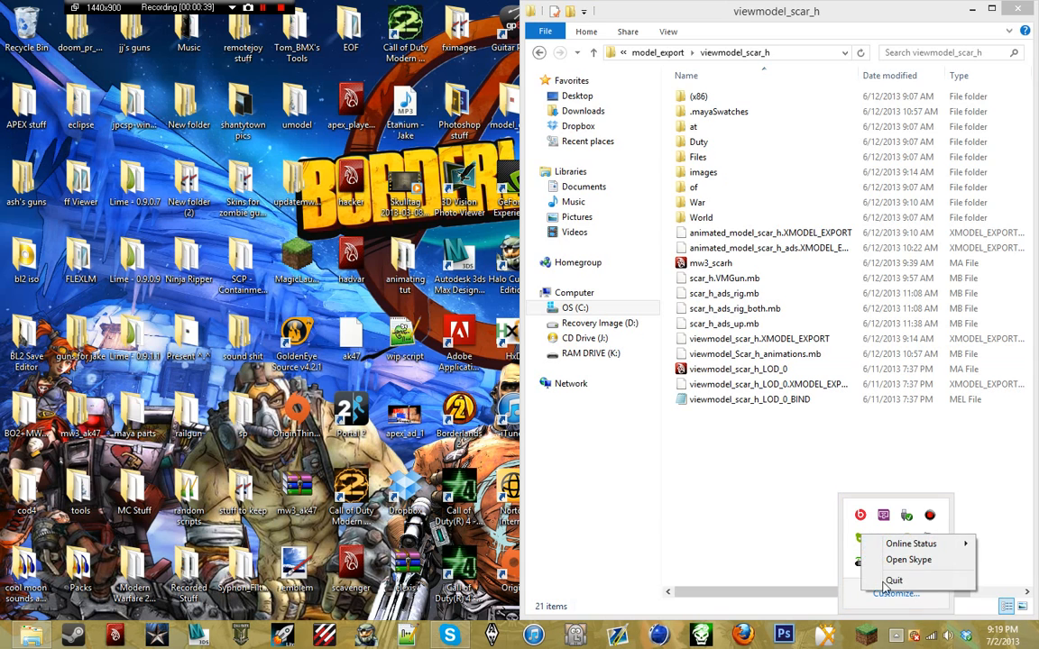
pyautogui.click(894, 581)
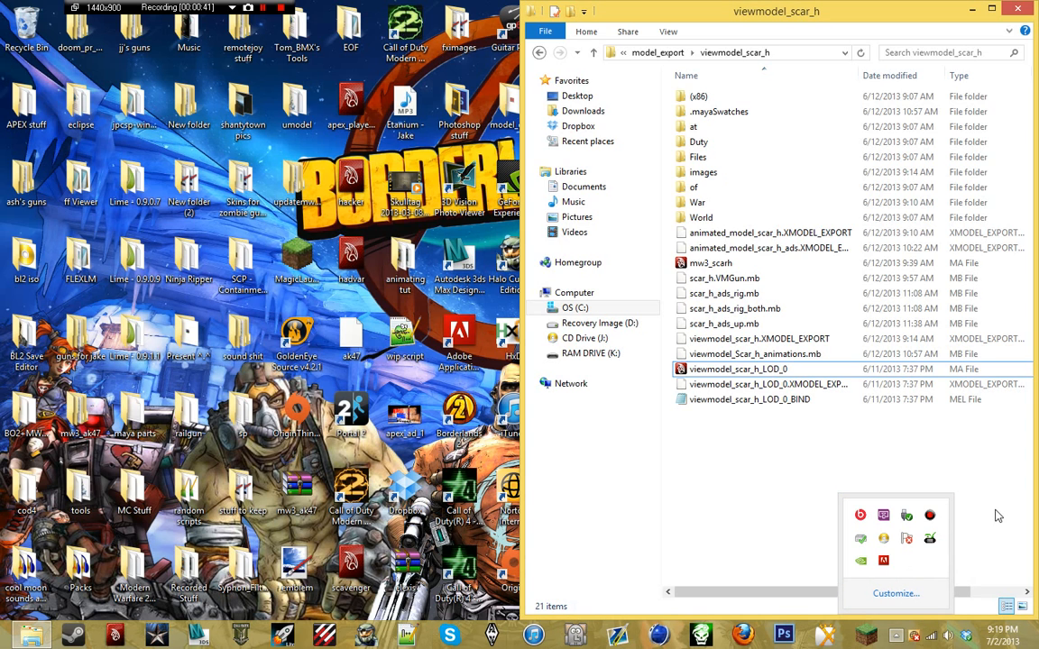
pyautogui.click(938, 475)
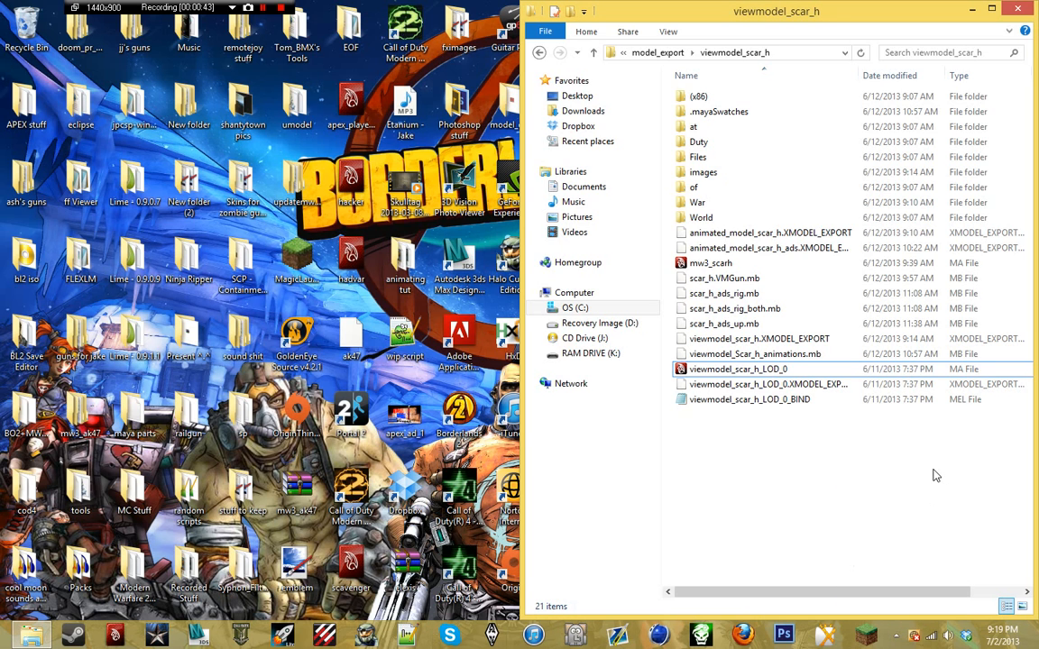
# - Switch to Maya, open scar_h.VMGun.mb from the model_export\viewmodel_scar_h folder, and maximize the program window
pyautogui.click(111, 637)
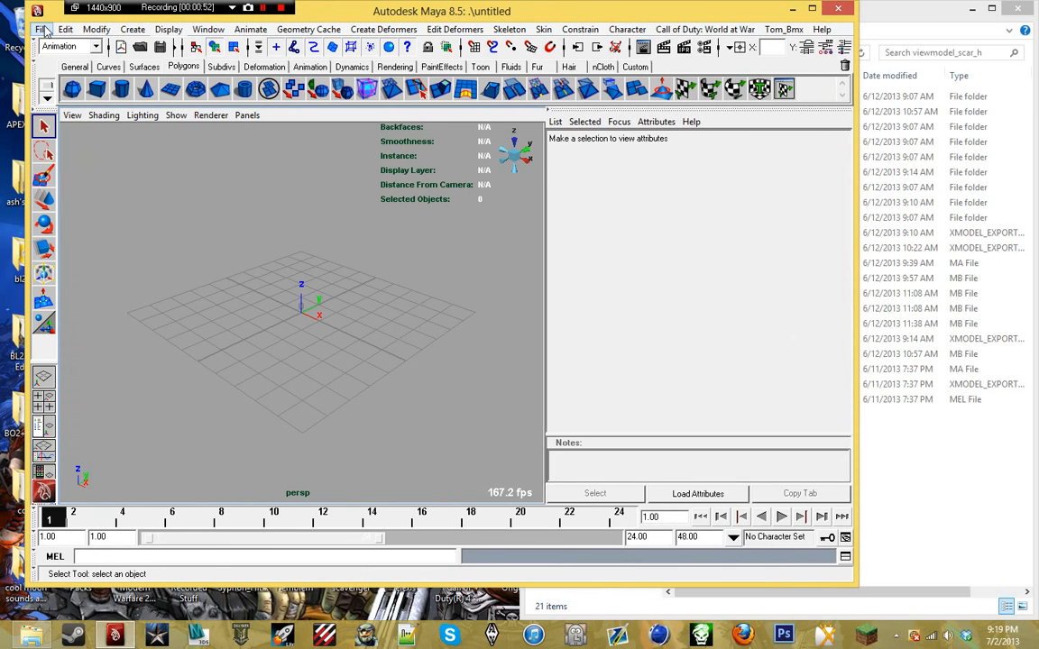
pyautogui.click(43, 30)
pyautogui.click(67, 62)
pyautogui.scroll(-1, 456, 313)
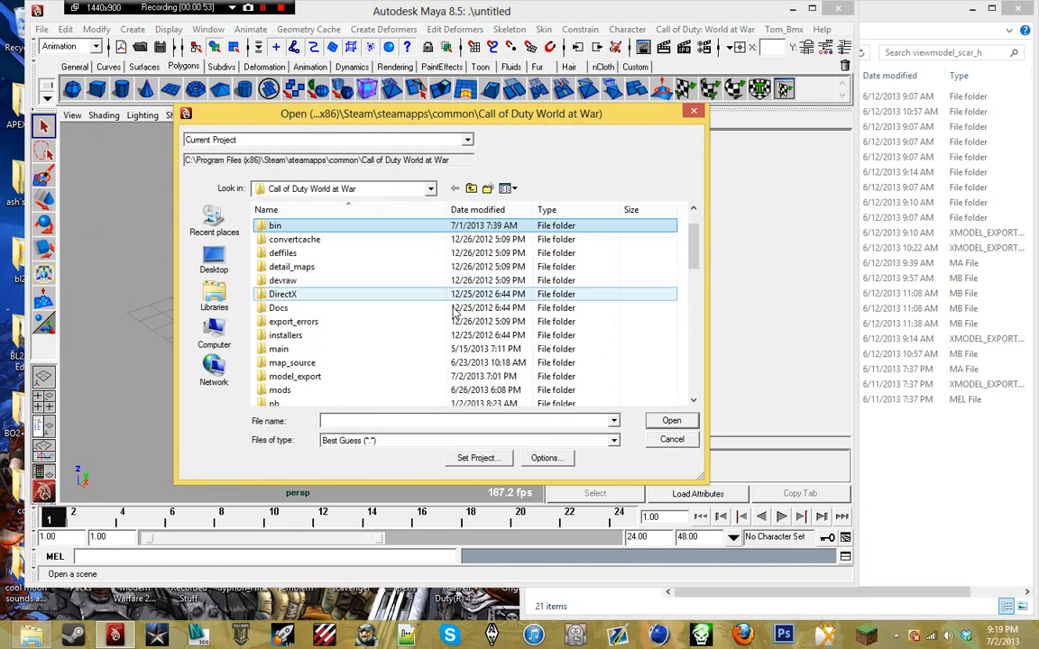
pyautogui.doubleClick(336, 375)
pyautogui.scroll(-5, 342, 370)
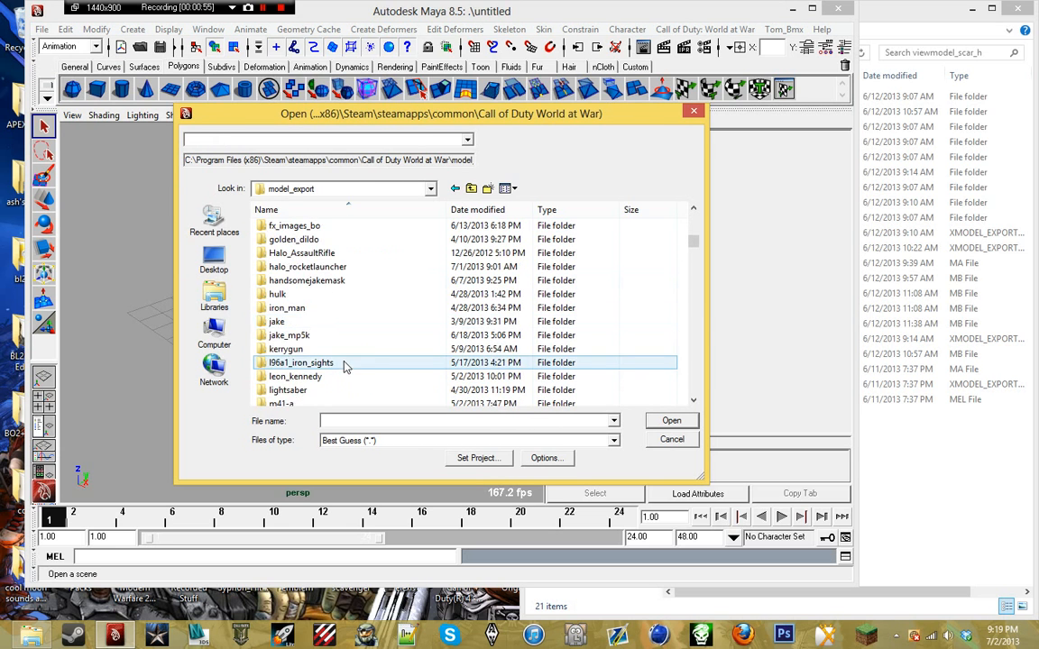
pyautogui.scroll(-20, 383, 365)
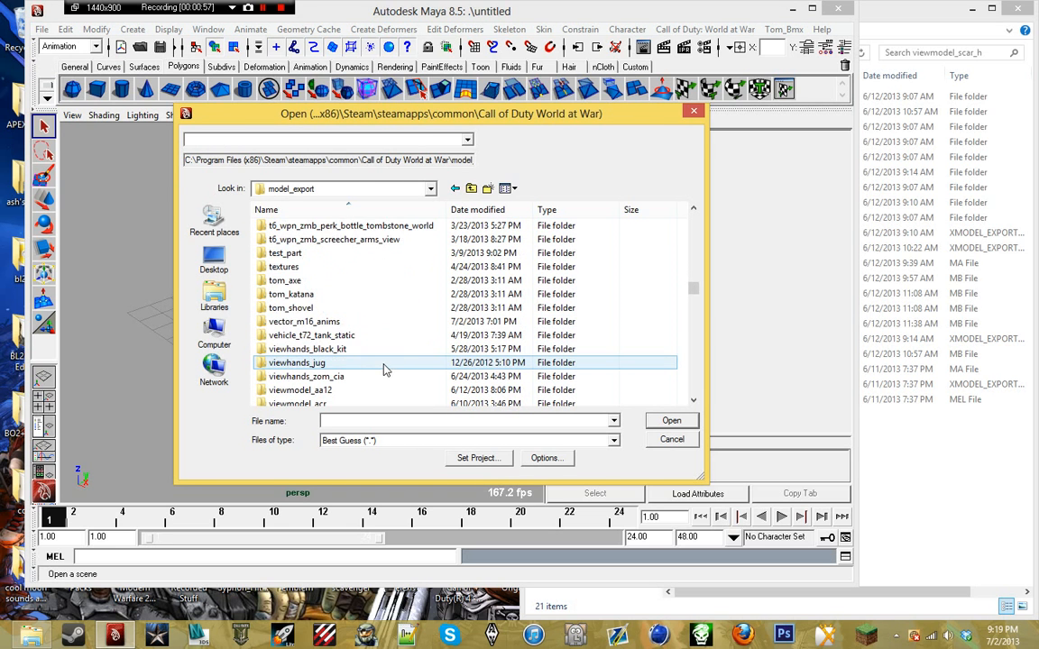
pyautogui.scroll(-15, 382, 368)
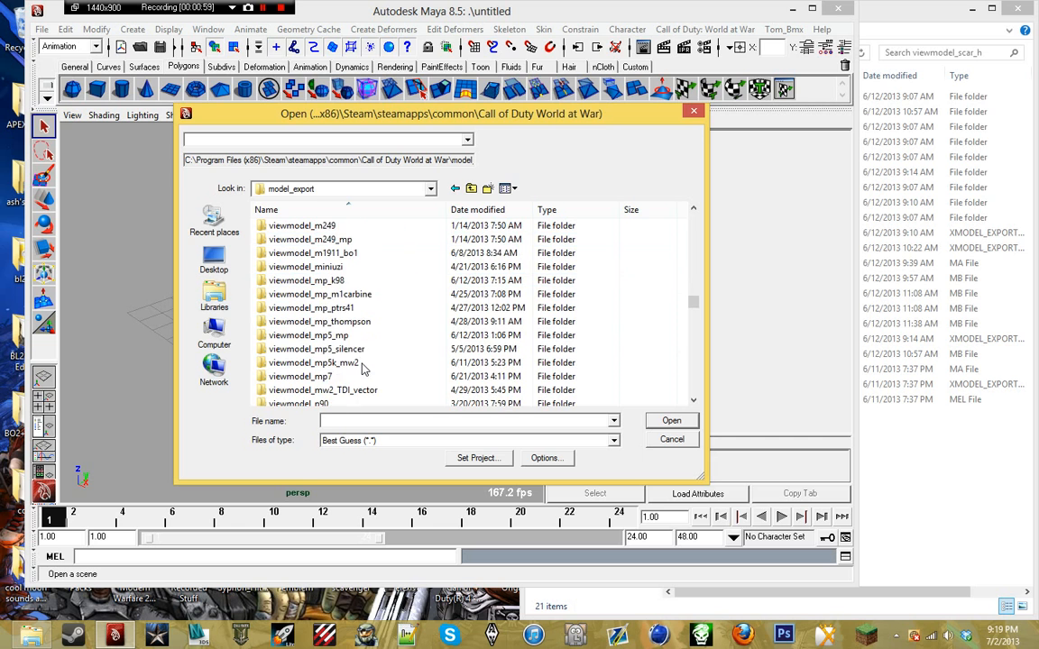
pyautogui.scroll(-4, 361, 368)
pyautogui.doubleClick(341, 303)
pyautogui.scroll(-1, 343, 334)
pyautogui.doubleClick(316, 351)
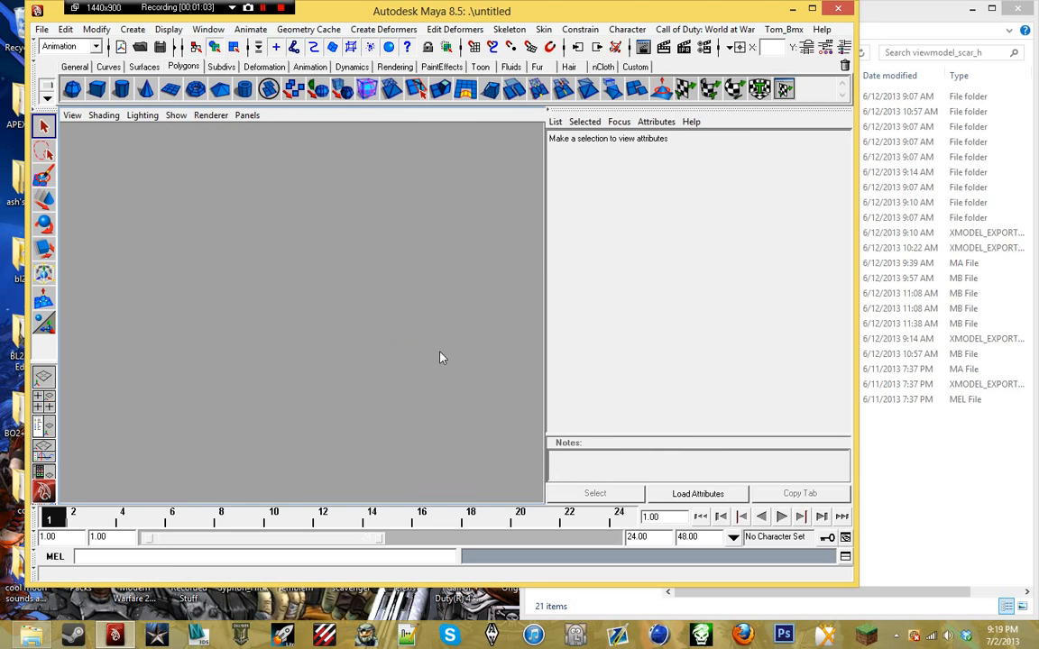
pyautogui.click(811, 9)
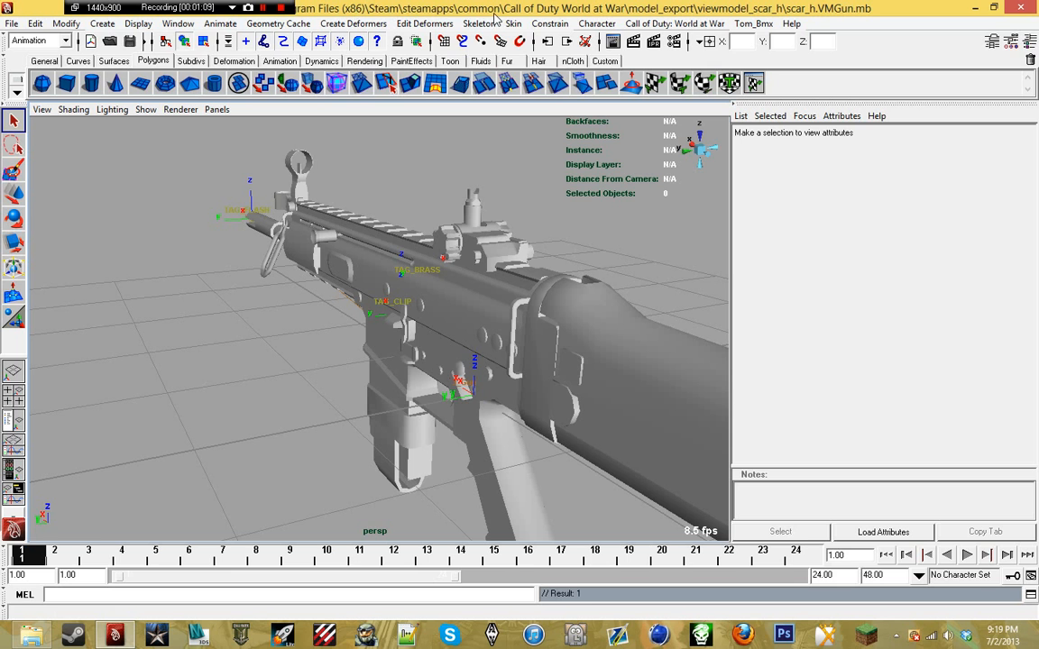
# - Open the Hypershade editor and reposition its window so that its material swatches and work area fit on screen
pyautogui.click(178, 23)
pyautogui.moveTo(293, 68)
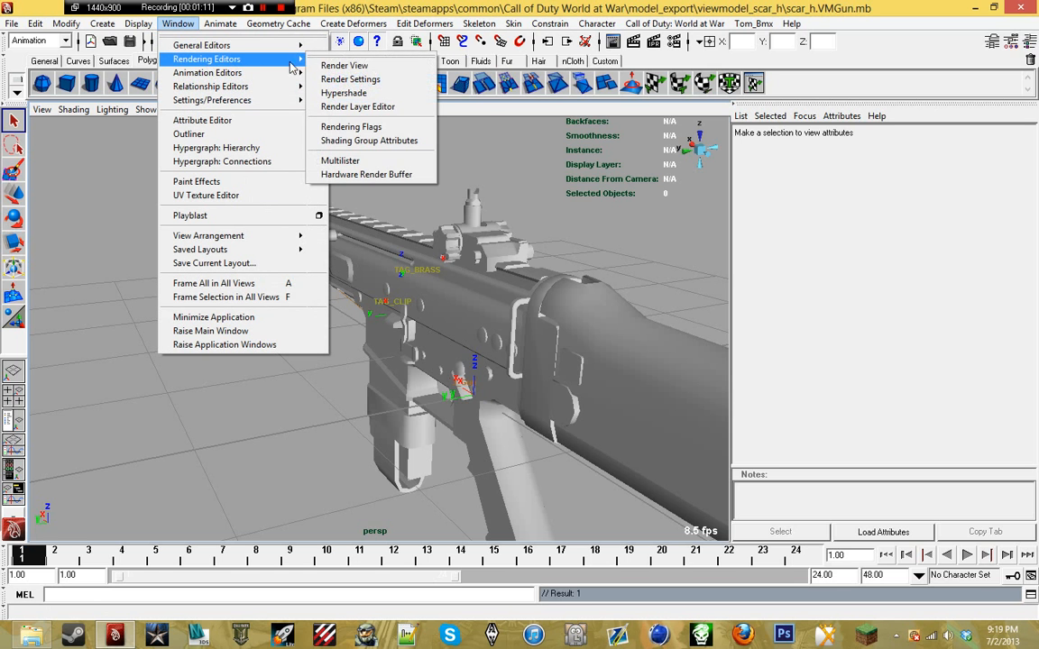
pyautogui.click(390, 93)
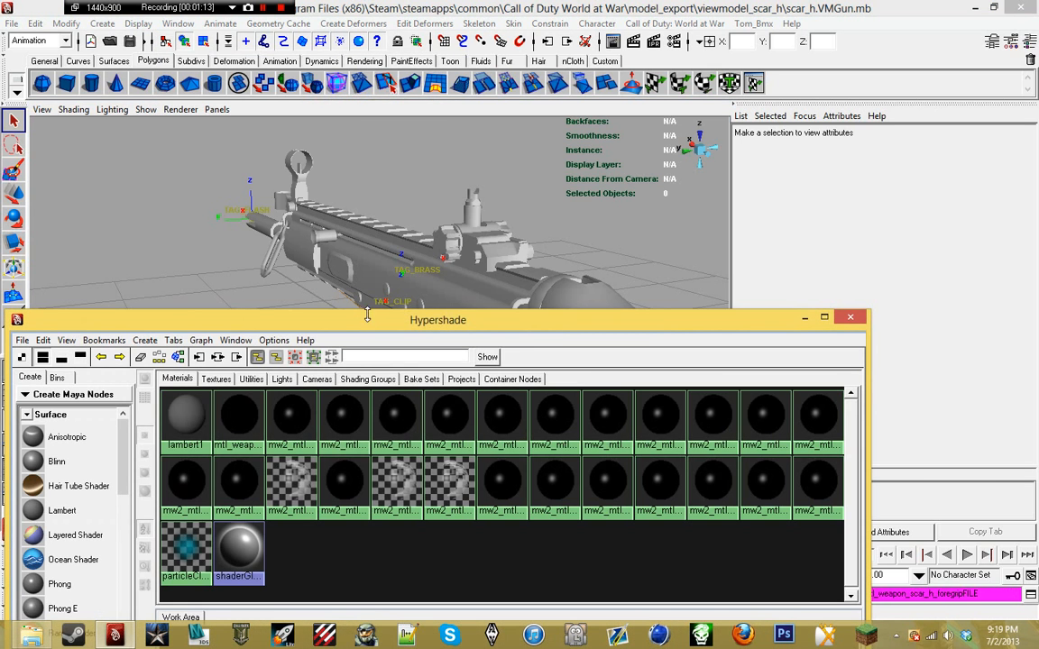
pyautogui.moveTo(346, 327); pyautogui.dragTo(347, 165)
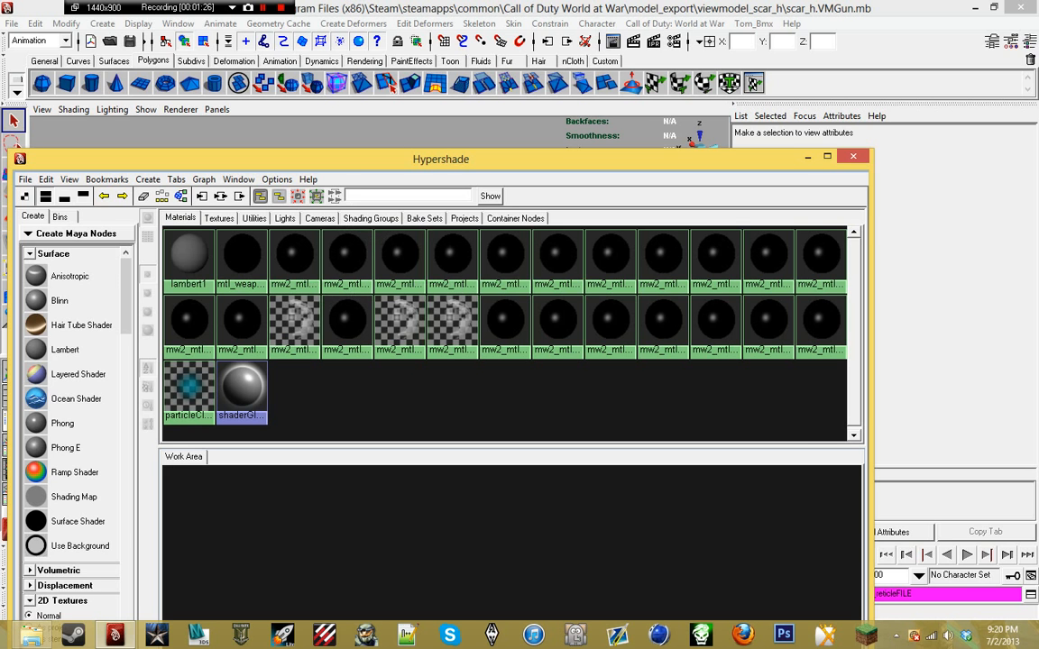
pyautogui.moveTo(330, 167); pyautogui.dragTo(340, 97)
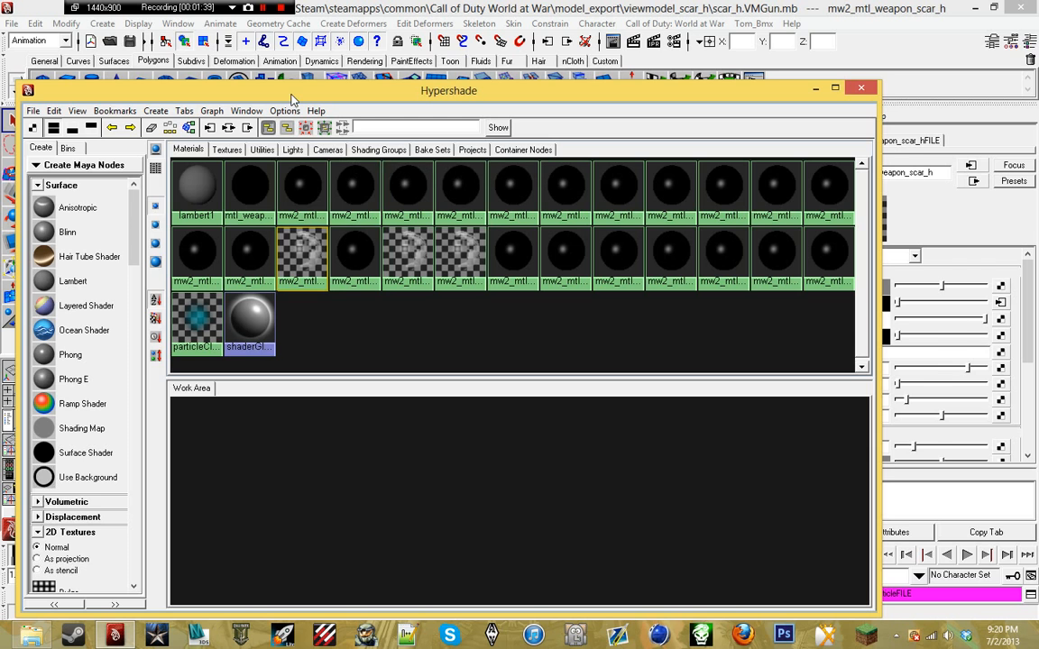
# - Duplicate the mw2_mtl_weapon_scar_h material and rename the copy mtl_scar_h_pap
pyautogui.moveTo(266, 92); pyautogui.dragTo(329, 125)
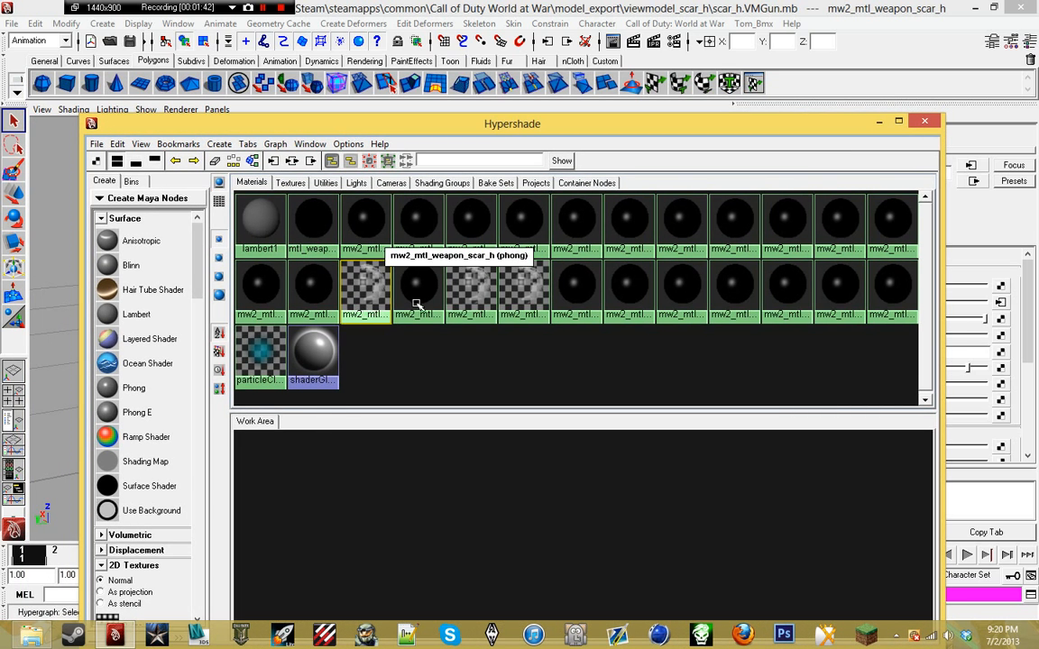
pyautogui.click(35, 23)
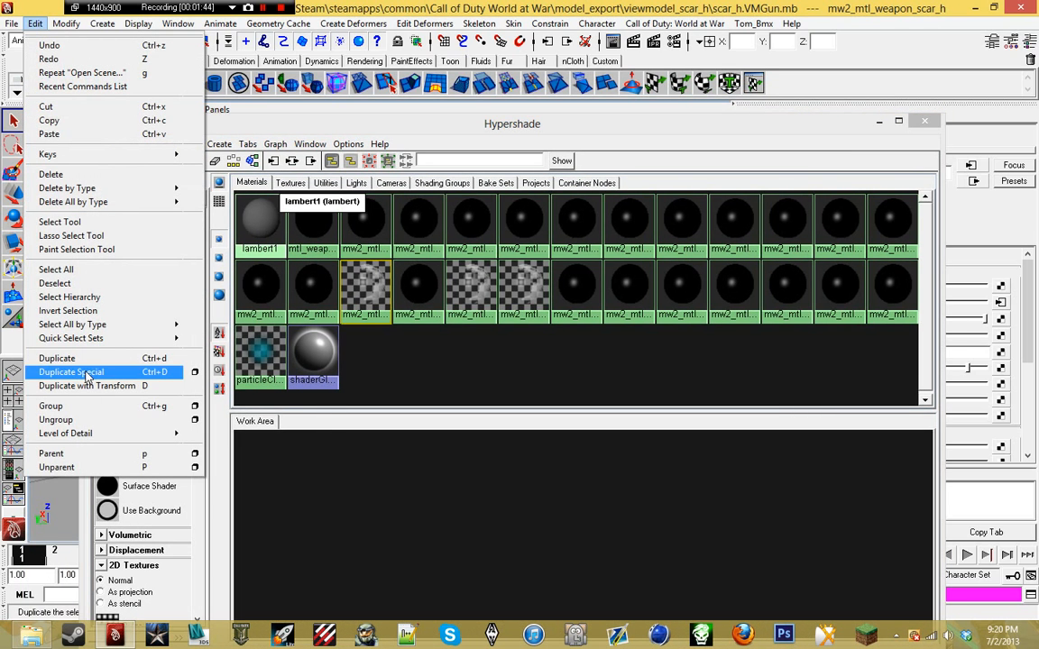
pyautogui.click(81, 358)
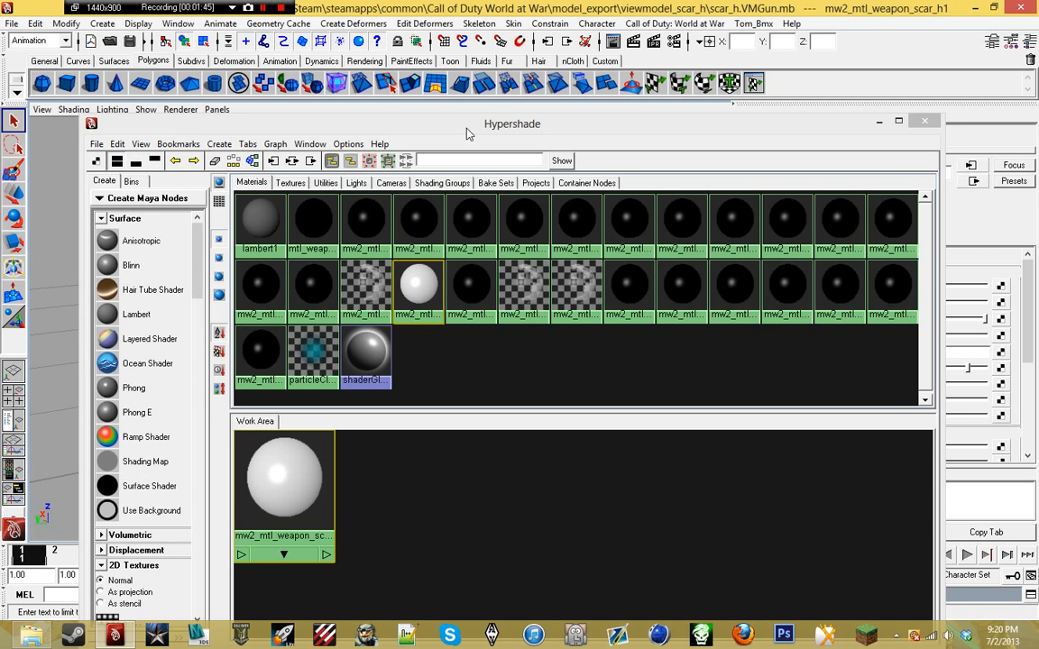
pyautogui.moveTo(466, 134); pyautogui.dragTo(353, 116)
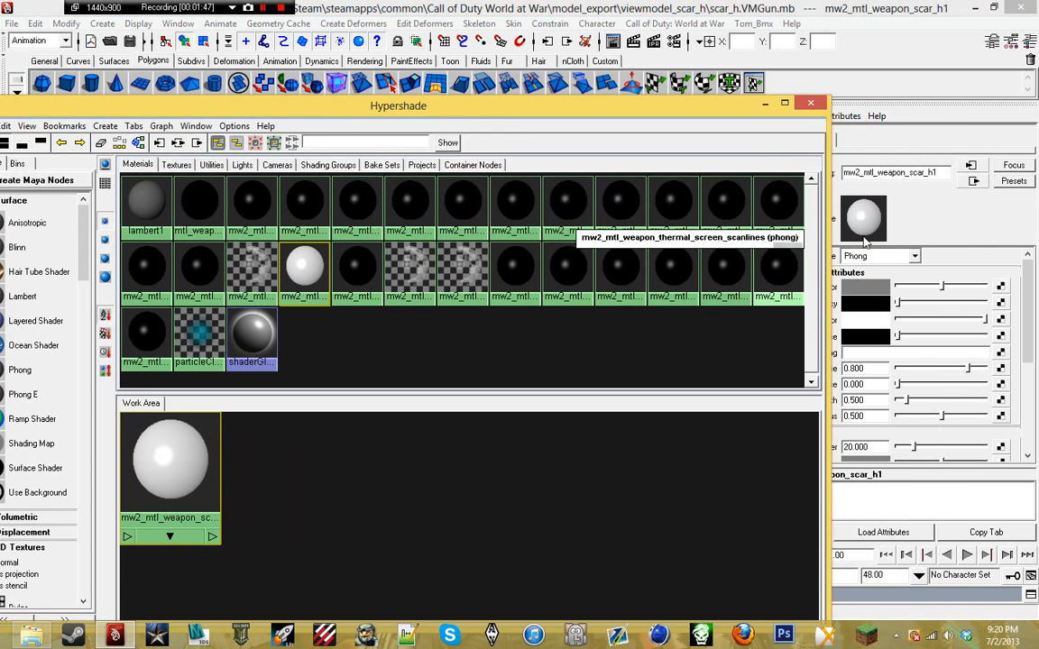
pyautogui.click(934, 173)
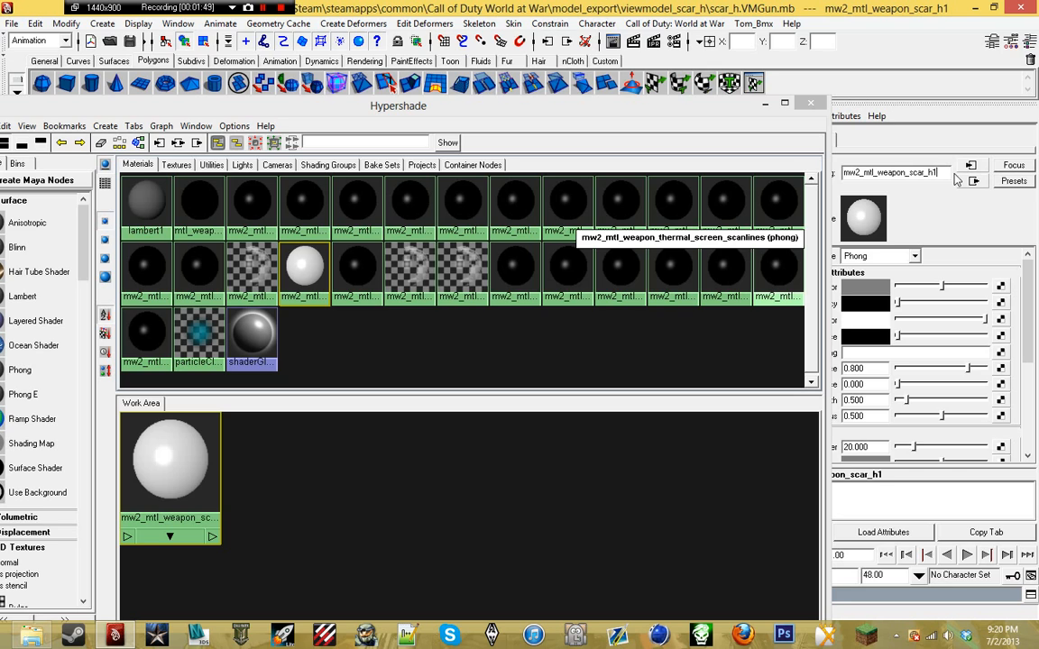
pyautogui.moveTo(934, 173); pyautogui.dragTo(835, 174)
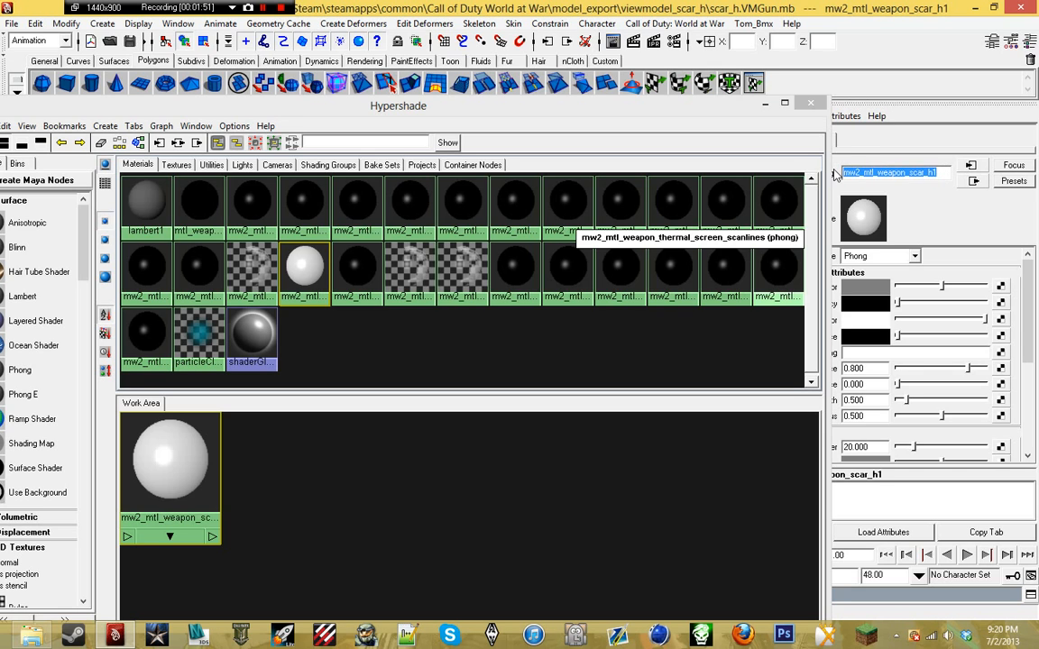
pyautogui.write('mtl_scar_h_pap')
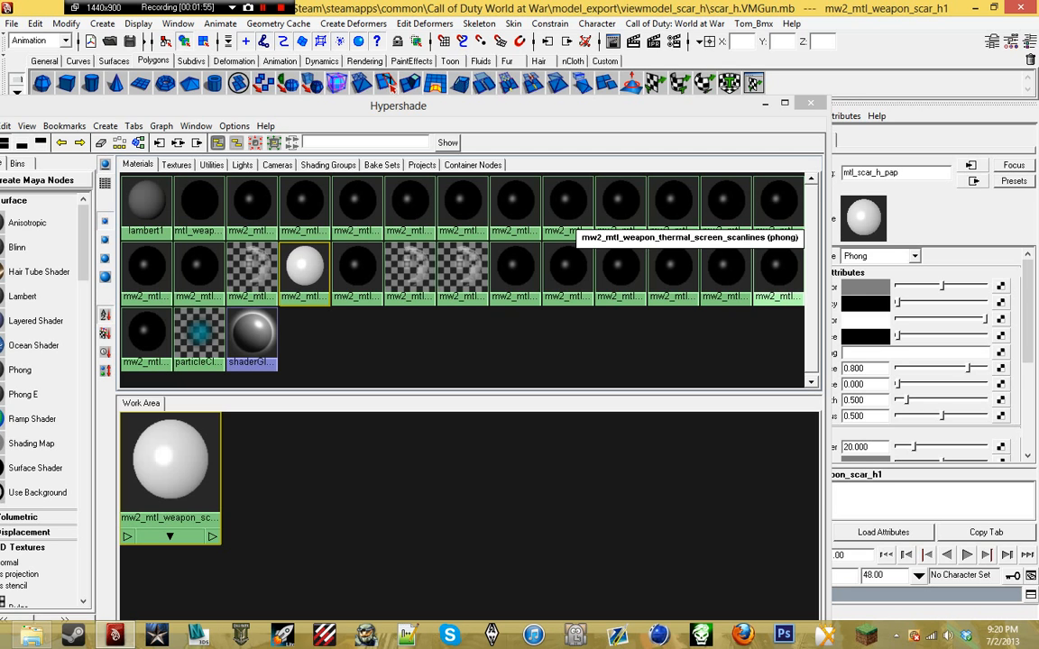
pyautogui.press('Return')
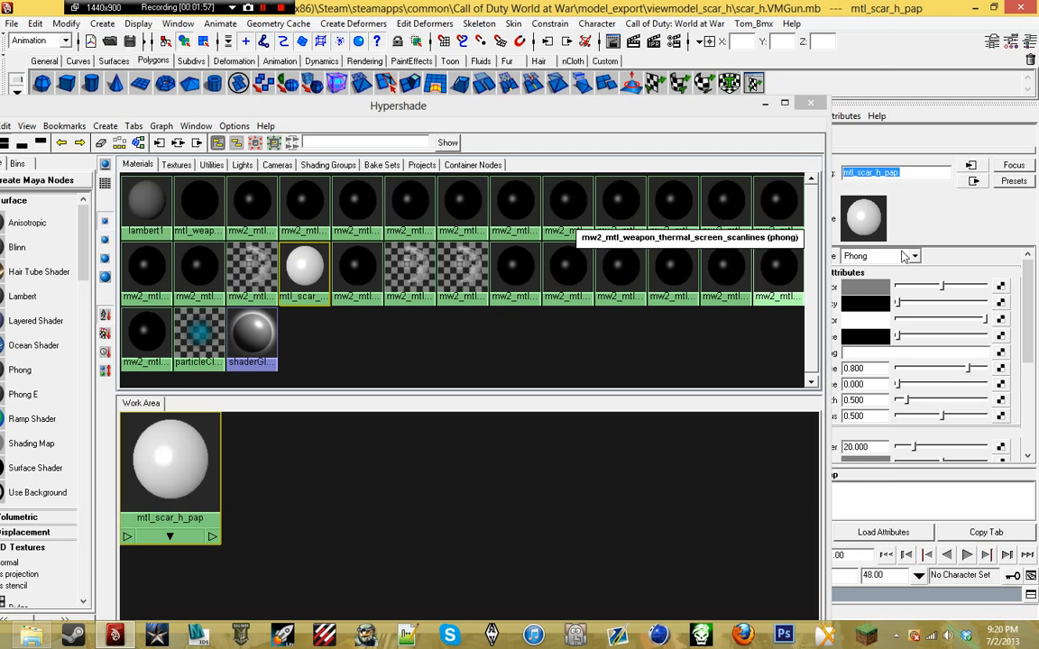
# - Dock the Hypershade beside the material's attributes and connect a File texture to the Color of mtl_scar_h_pap
pyautogui.moveTo(658, 106); pyautogui.dragTo(1, 91)
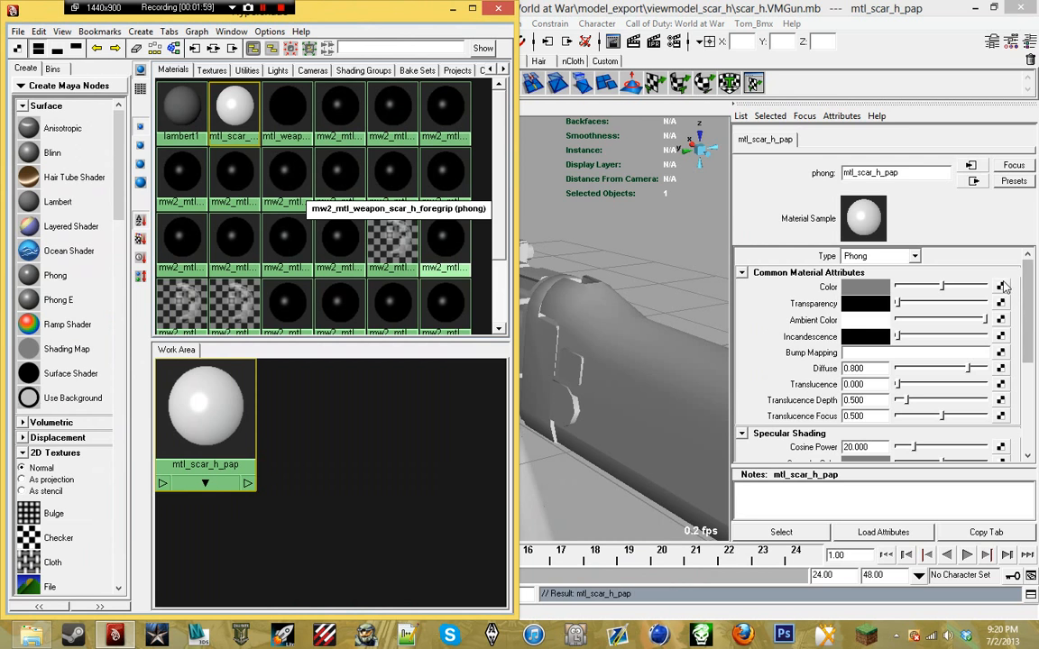
pyautogui.click(1000, 287)
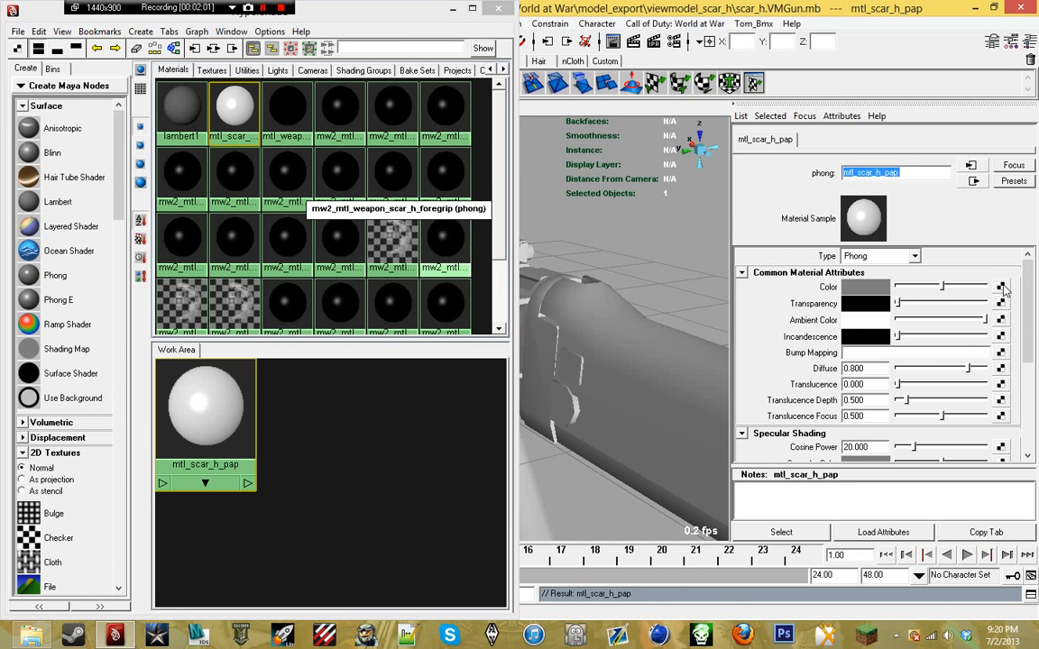
pyautogui.click(657, 237)
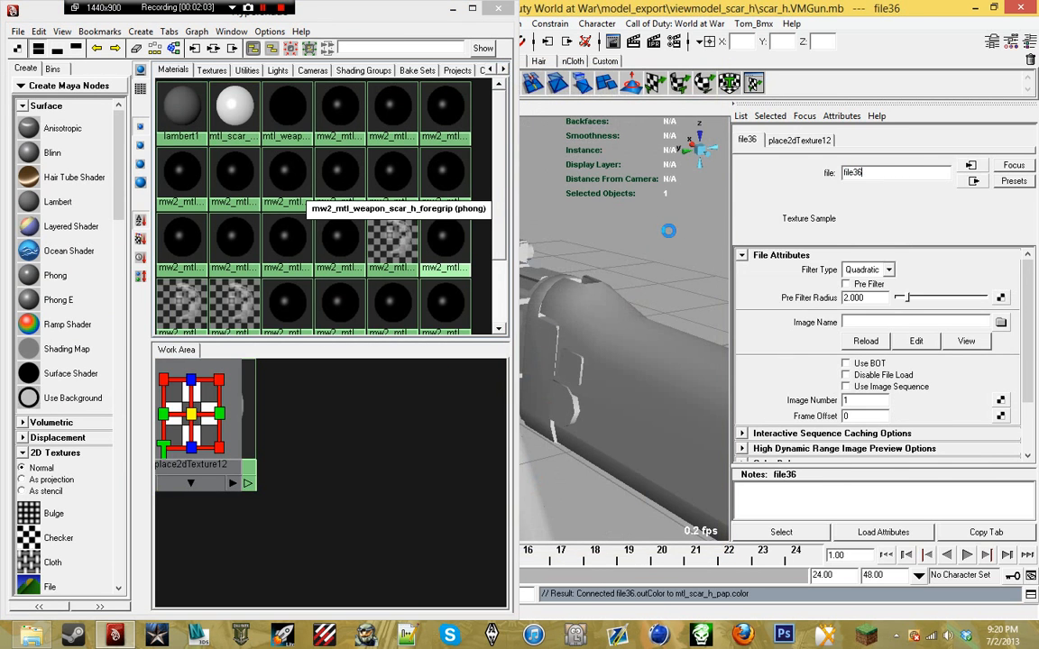
# - Load the weapon_camo_desert image from the model_export\bo2_camo folder into the new file texture
pyautogui.click(999, 323)
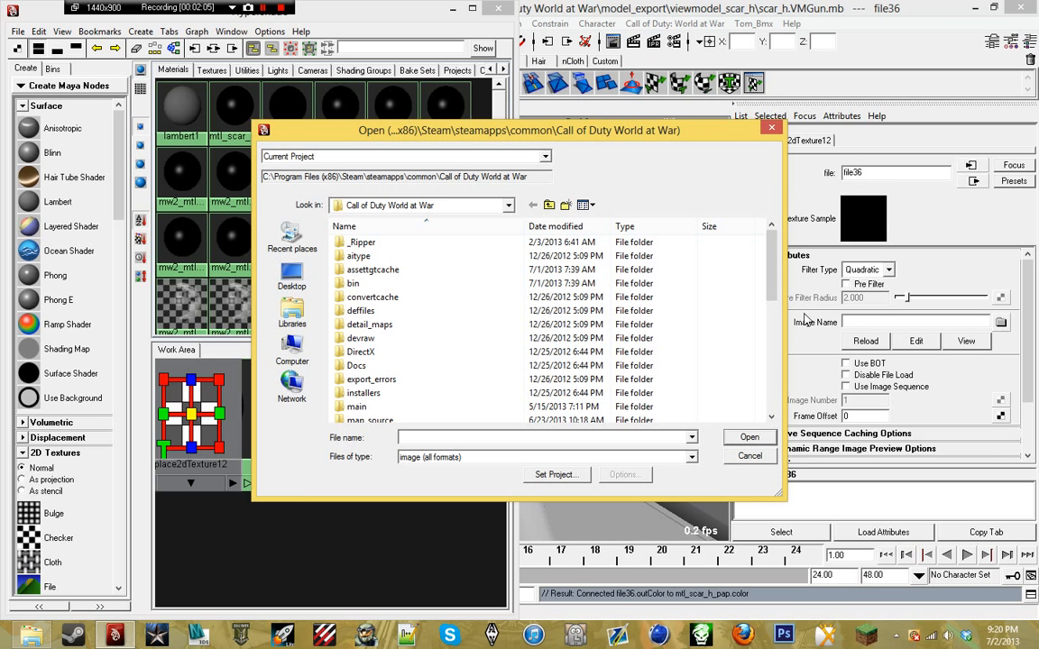
pyautogui.scroll(-2, 505, 407)
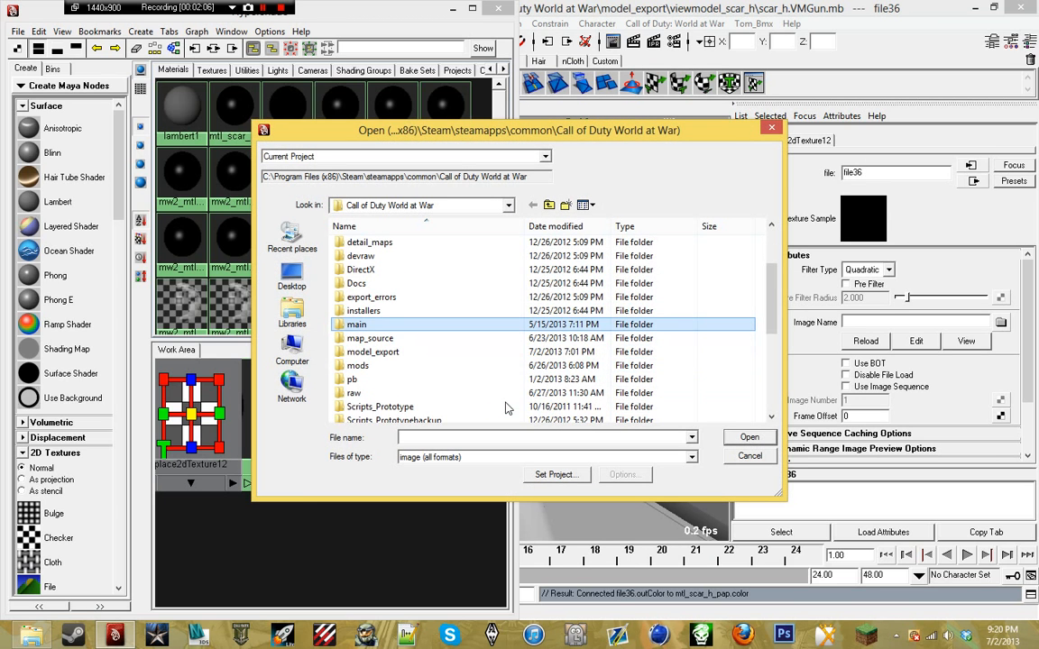
pyautogui.doubleClick(416, 353)
pyautogui.scroll(-10, 417, 361)
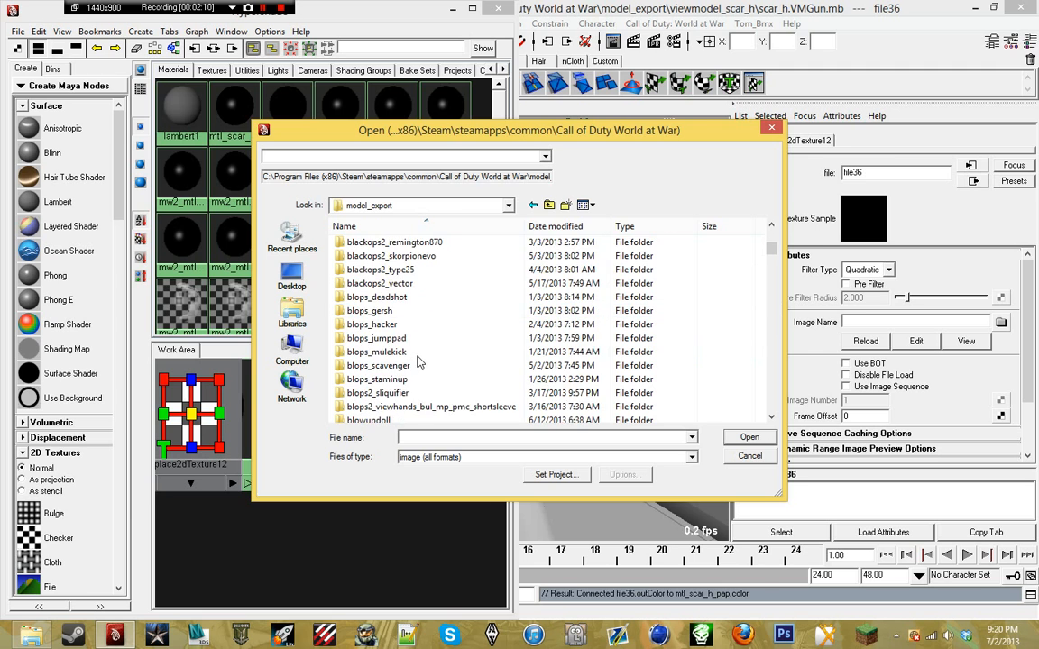
pyautogui.doubleClick(370, 338)
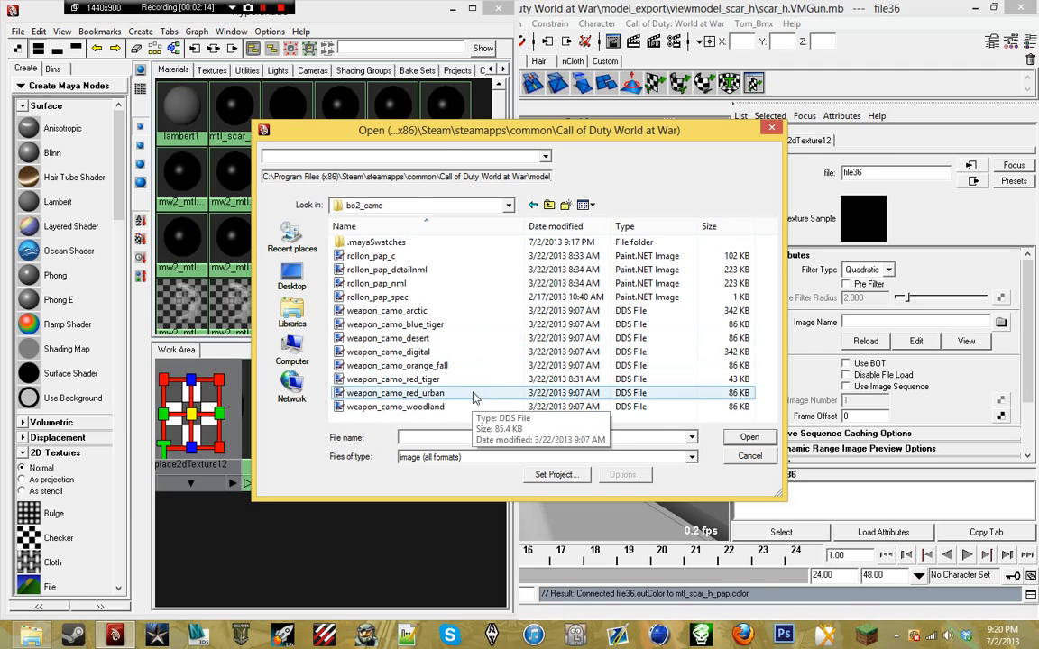
pyautogui.doubleClick(462, 343)
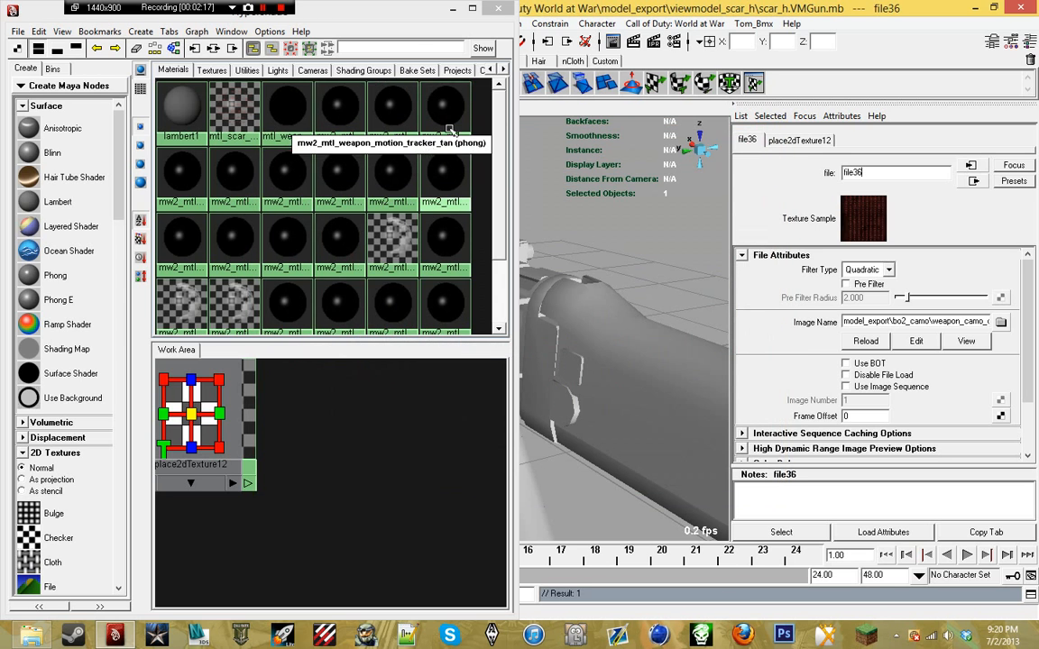
# - Try the weapon_camo_desert and weapon_camo_red_tiger images in the material's file texture
pyautogui.click(1001, 322)
pyautogui.click(546, 343)
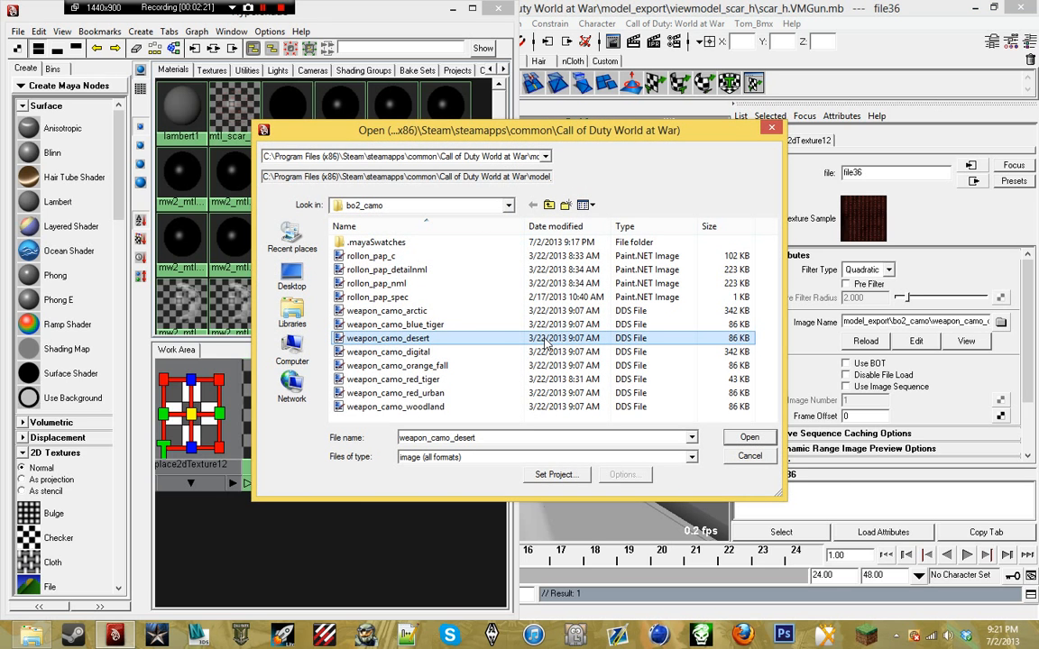
pyautogui.doubleClick(546, 343)
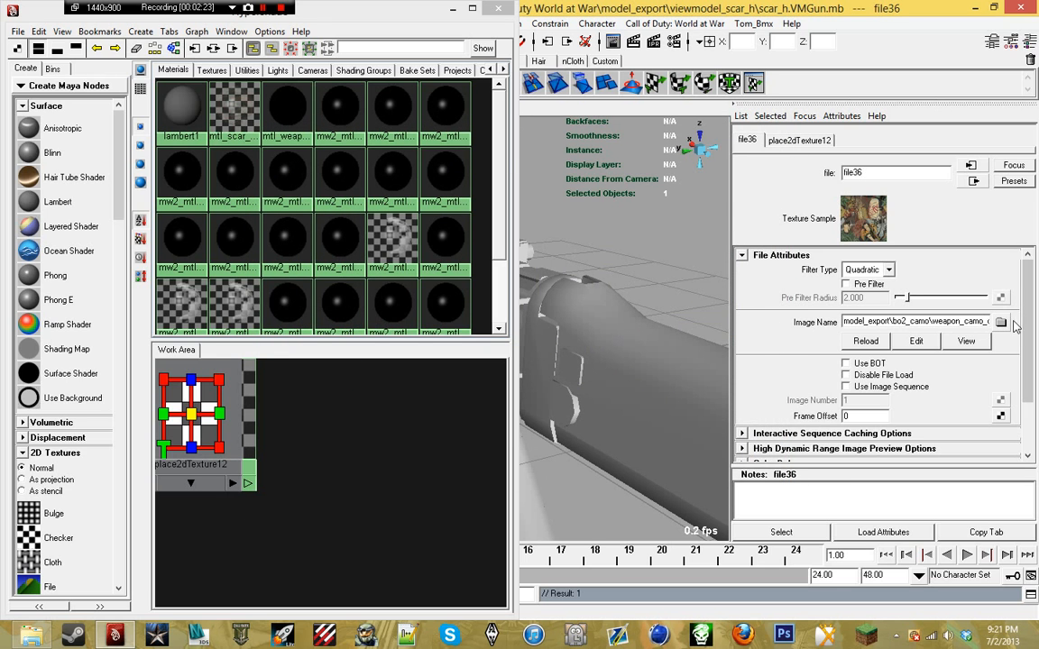
pyautogui.click(1001, 322)
pyautogui.doubleClick(436, 384)
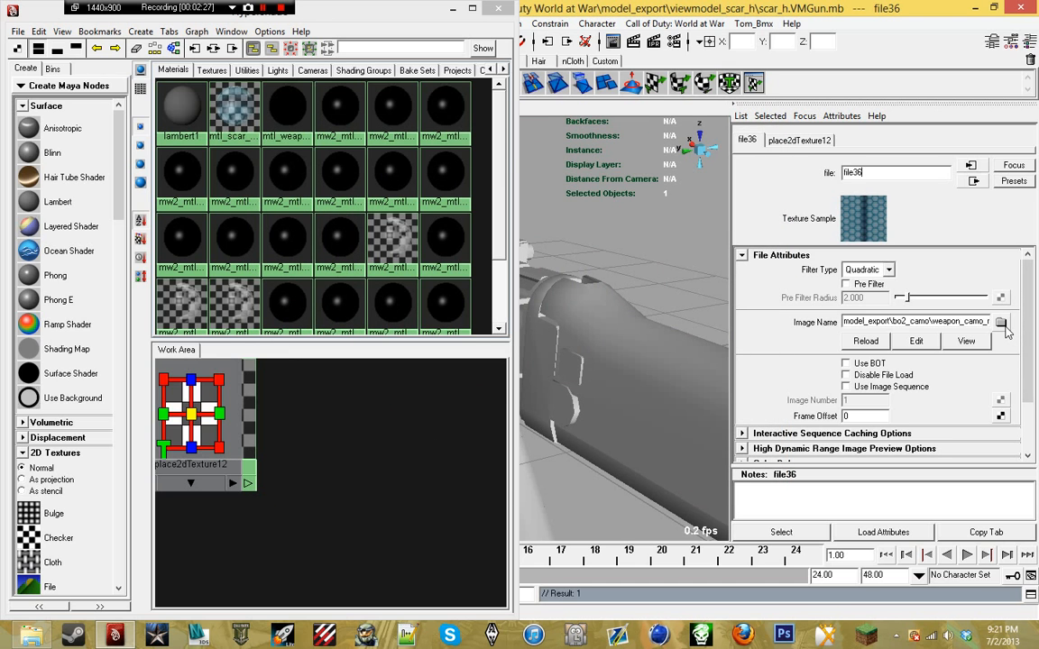
# - Load the weapon_camo_red_urban image from the bo2_camo folder into the file texture
pyautogui.click(1001, 322)
pyautogui.click(436, 397)
pyautogui.doubleClick(437, 394)
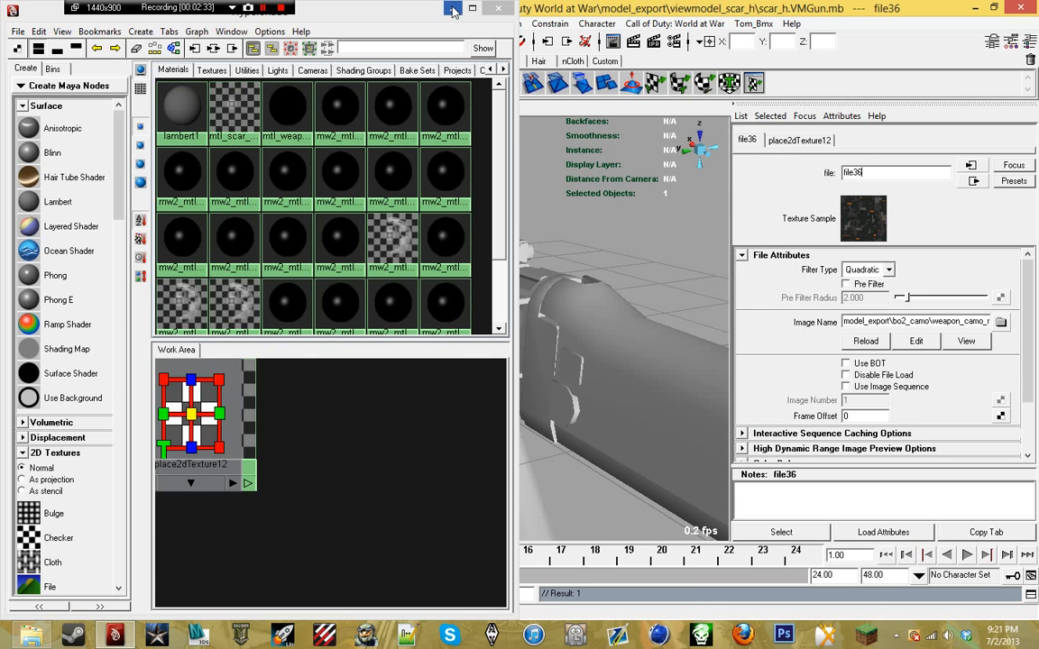
# - Select the main gun body mesh in the viewport and assign the mtl_scar_h_pap material to it
pyautogui.moveTo(345, 20)
pyautogui.mouseDown()
pyautogui.moveTo(394, 371)
pyautogui.moveTo(497, 389)
pyautogui.mouseUp()
pyautogui.keyDown('alt'); pyautogui.moveTo(361, 217); pyautogui.dragTo(439, 204); pyautogui.keyUp('alt')
pyautogui.keyDown('alt'); pyautogui.moveTo(417, 269); pyautogui.dragTo(265, 299); pyautogui.keyUp('alt')
pyautogui.click(417, 300)
pyautogui.scroll(-4, 260, 307)
pyautogui.keyDown('alt'); pyautogui.moveTo(259, 305); pyautogui.dragTo(327, 269, button='middle'); pyautogui.keyUp('alt')
pyautogui.scroll(5, 338, 271)
pyautogui.keyDown('alt'); pyautogui.moveTo(346, 271); pyautogui.dragTo(284, 170); pyautogui.keyUp('alt')
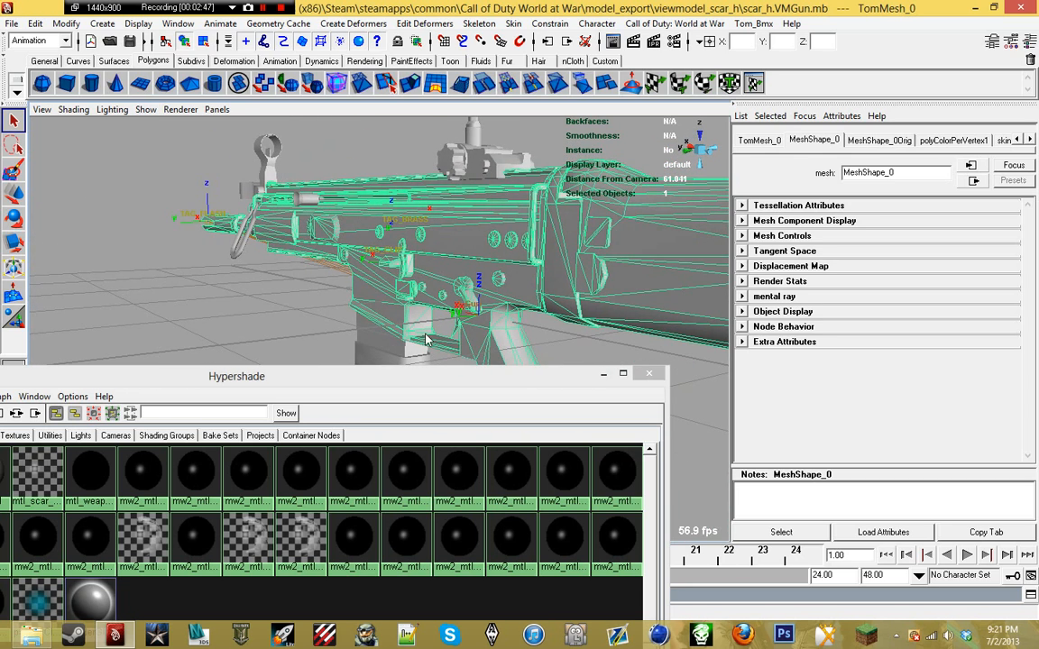
pyautogui.keyDown('alt'); pyautogui.moveTo(469, 287); pyautogui.dragTo(320, 252); pyautogui.keyUp('alt')
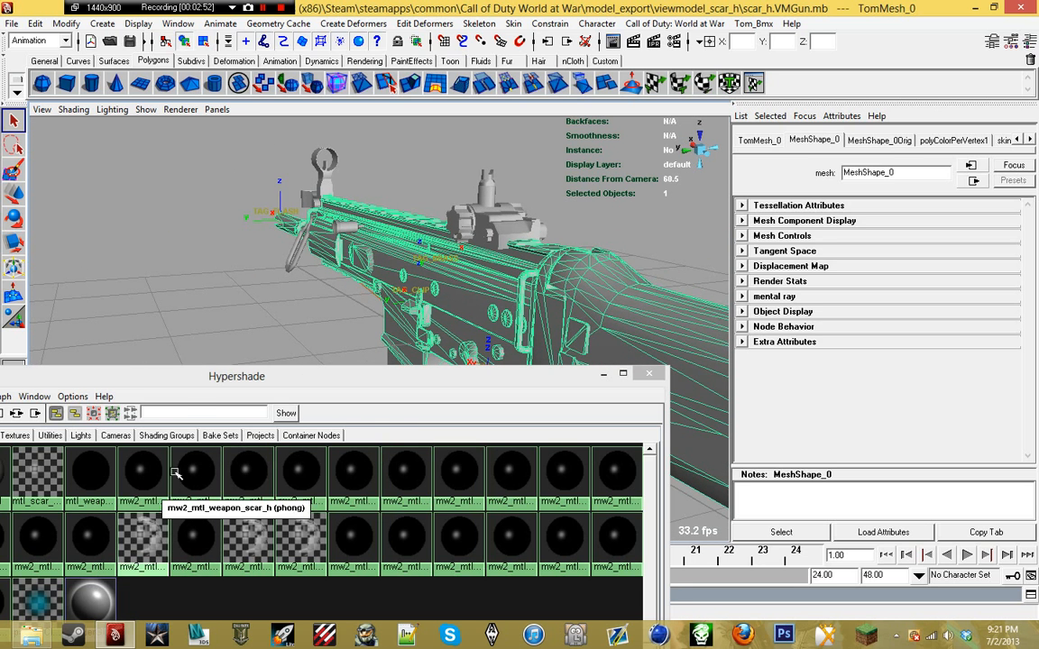
pyautogui.moveTo(200, 379); pyautogui.dragTo(299, 274)
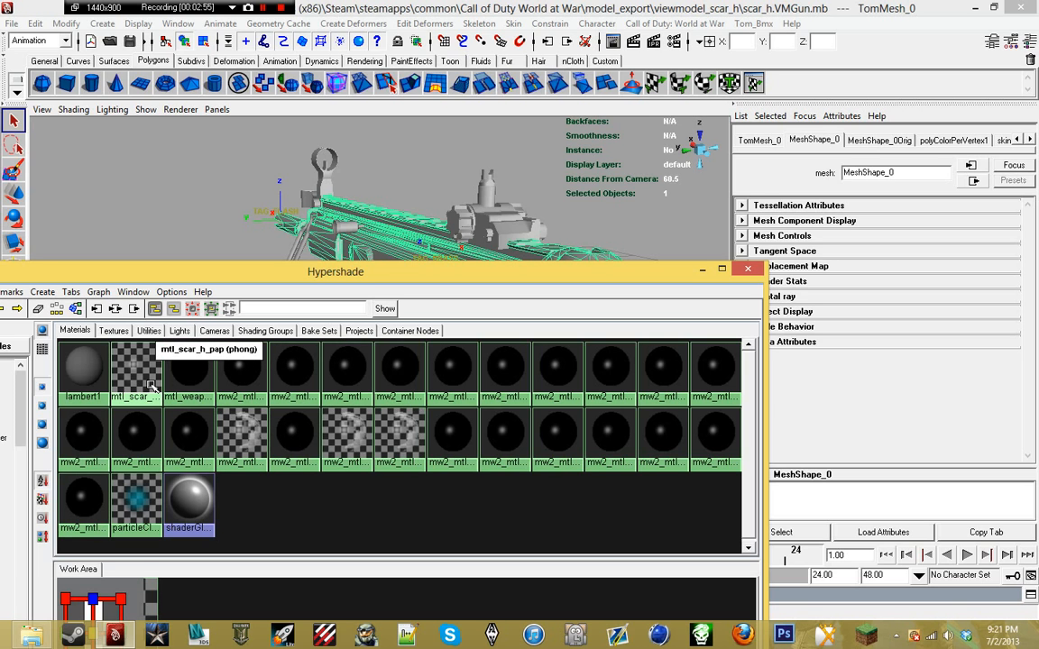
pyautogui.moveTo(132, 383); pyautogui.dragTo(115, 313, button='right')
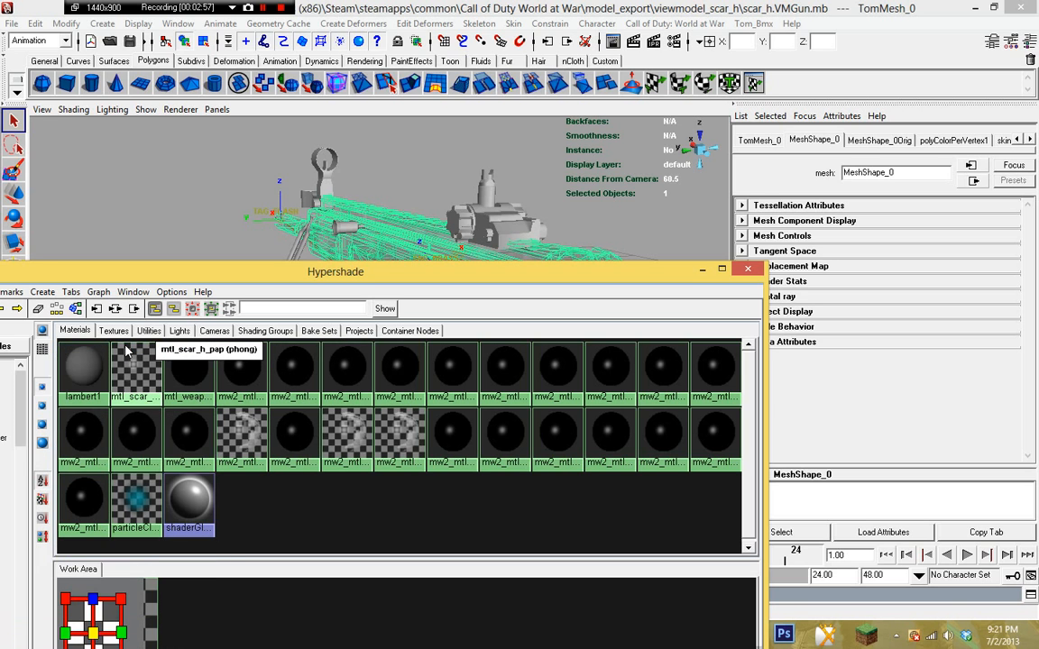
# - Graph the mtl_scar_h_pap network and delete the file texture's transparency connection, then minimize the Hypershade
pyautogui.click(134, 366)
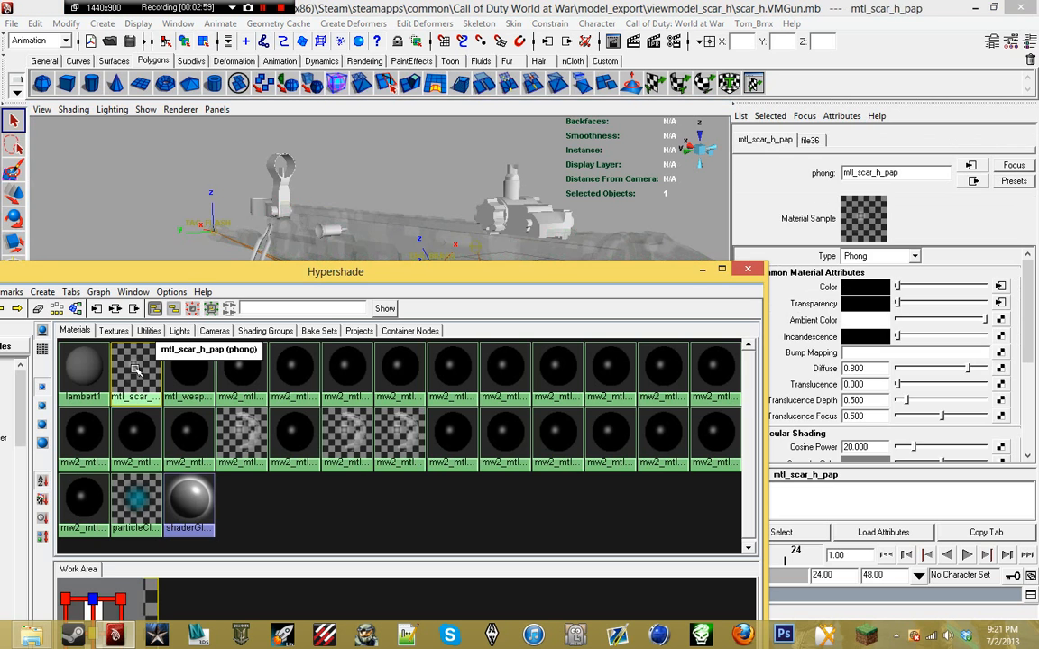
pyautogui.moveTo(140, 272); pyautogui.dragTo(401, 33)
pyautogui.moveTo(320, 137); pyautogui.dragTo(323, 149, button='right')
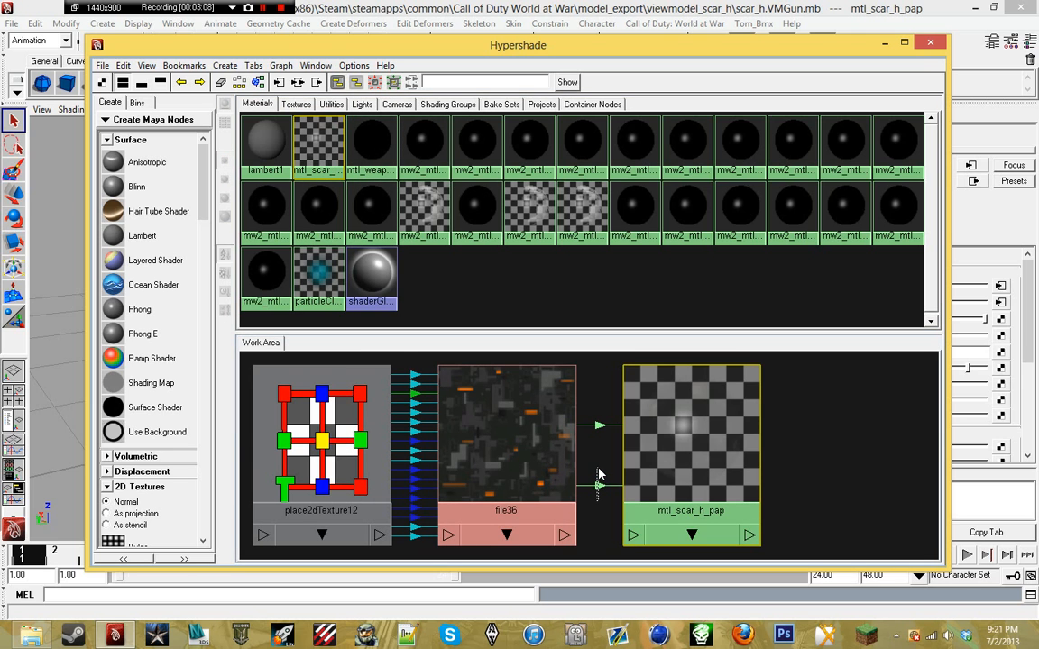
pyautogui.moveTo(599, 468); pyautogui.dragTo(599, 468)
pyautogui.press('Delete')
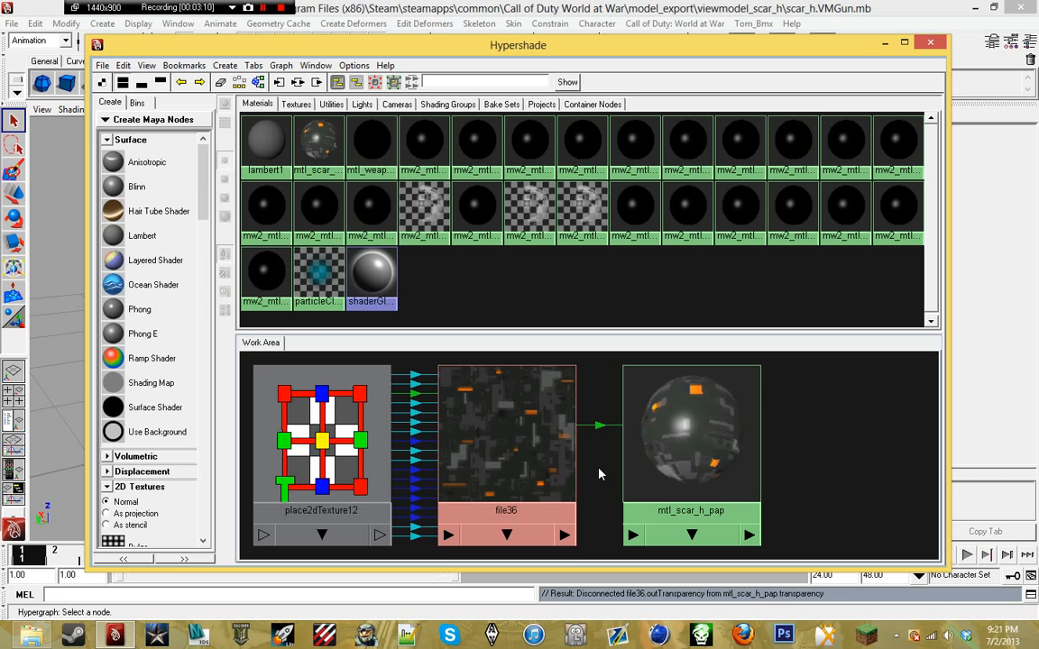
pyautogui.click(887, 40)
# - Examine the gun's separate meshes, including the sights and magazine, to check which parts carry the camo
pyautogui.keyDown('alt'); pyautogui.moveTo(342, 250); pyautogui.dragTo(405, 352); pyautogui.keyUp('alt')
pyautogui.click(315, 262)
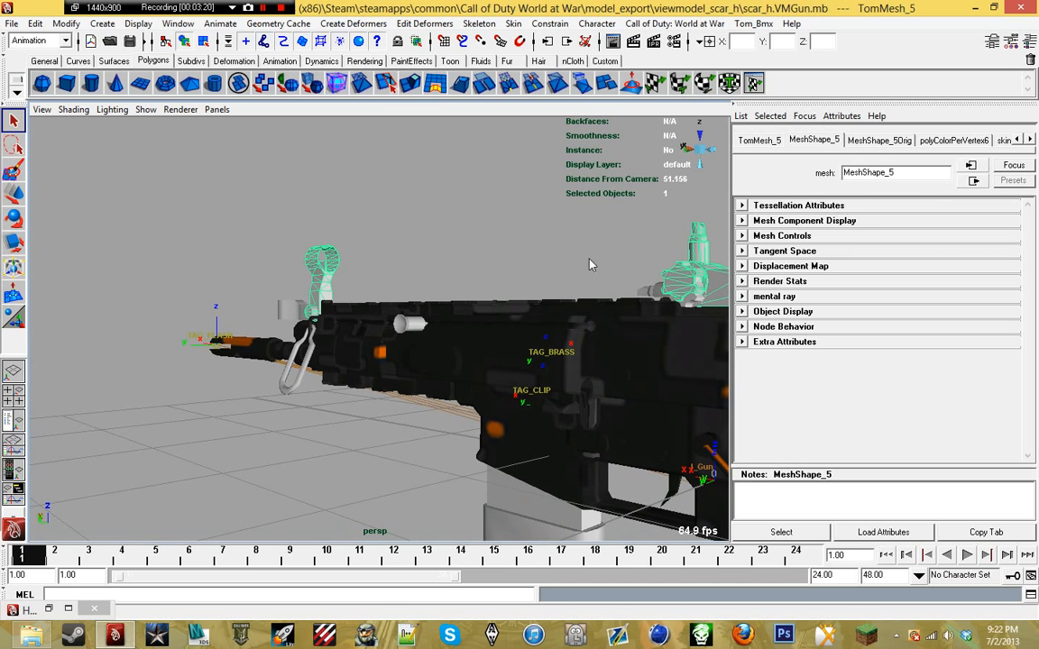
pyautogui.click(642, 302)
pyautogui.click(404, 325)
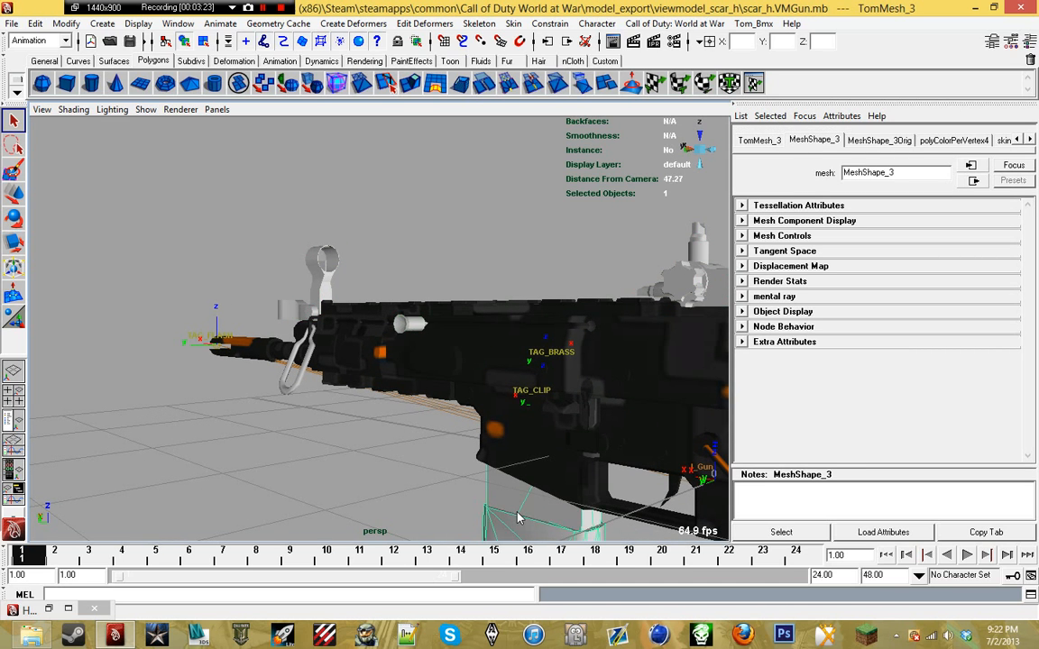
pyautogui.keyDown('alt'); pyautogui.moveTo(517, 513); pyautogui.dragTo(530, 371, button='middle'); pyautogui.keyUp('alt')
pyautogui.keyDown('alt'); pyautogui.moveTo(414, 377); pyautogui.dragTo(341, 431); pyautogui.keyUp('alt')
pyautogui.click(341, 420)
pyautogui.click(344, 404)
pyautogui.keyDown('alt'); pyautogui.moveTo(459, 463); pyautogui.dragTo(332, 436); pyautogui.keyUp('alt')
pyautogui.click(332, 436)
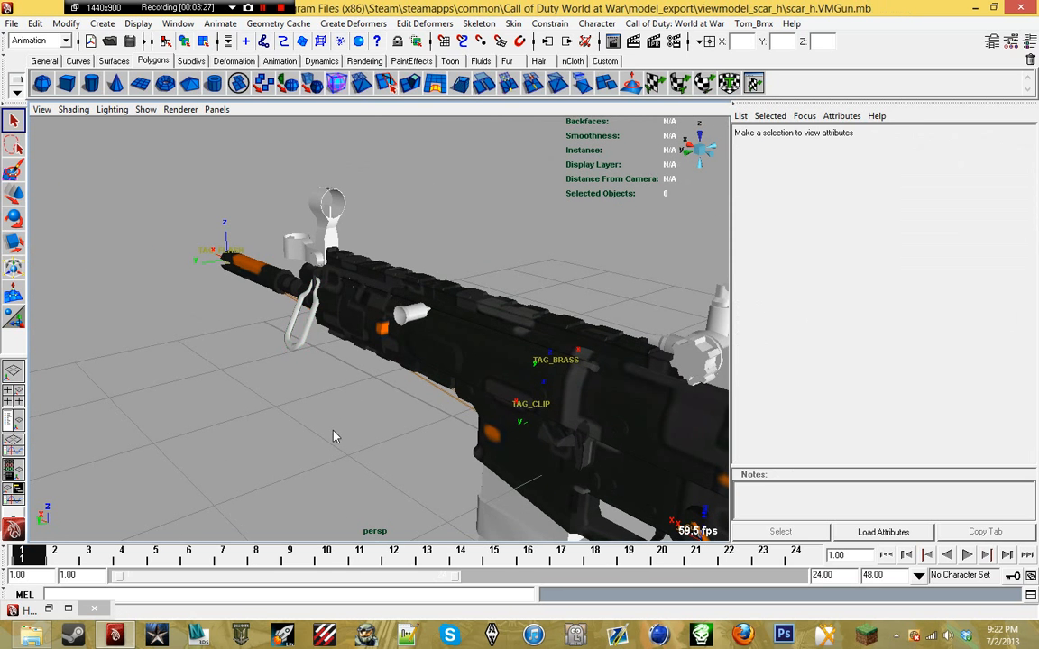
# - Compare the gun in plain shaded display and in textured display
pyautogui.press('5')
pyautogui.keyDown('alt'); pyautogui.moveTo(352, 424); pyautogui.dragTo(376, 415); pyautogui.keyUp('alt')
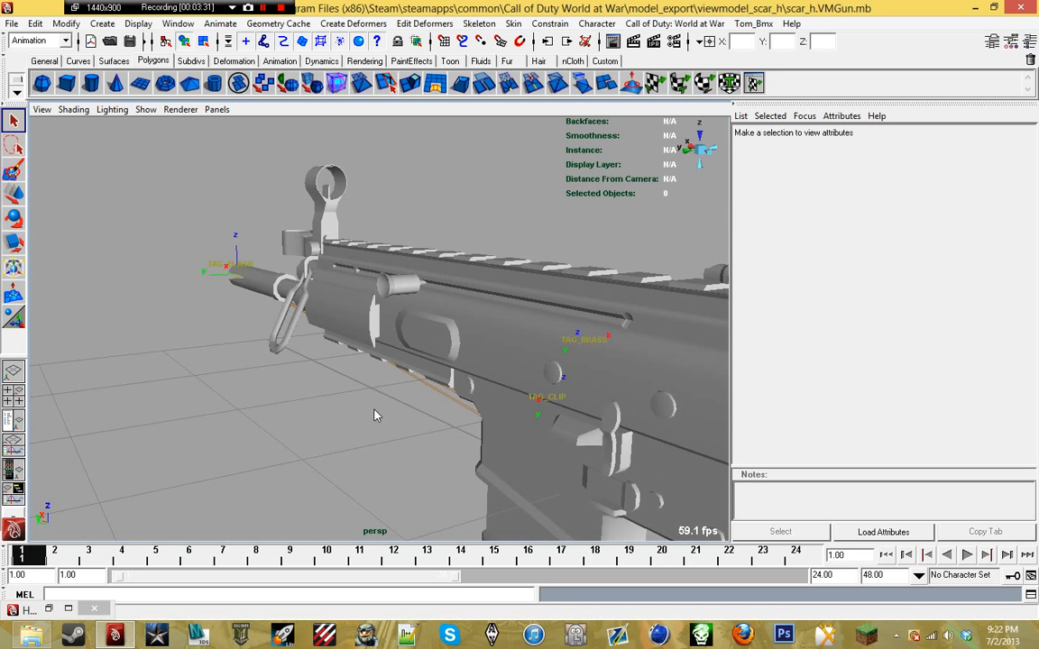
pyautogui.scroll(-3, 376, 414)
pyautogui.press('6')
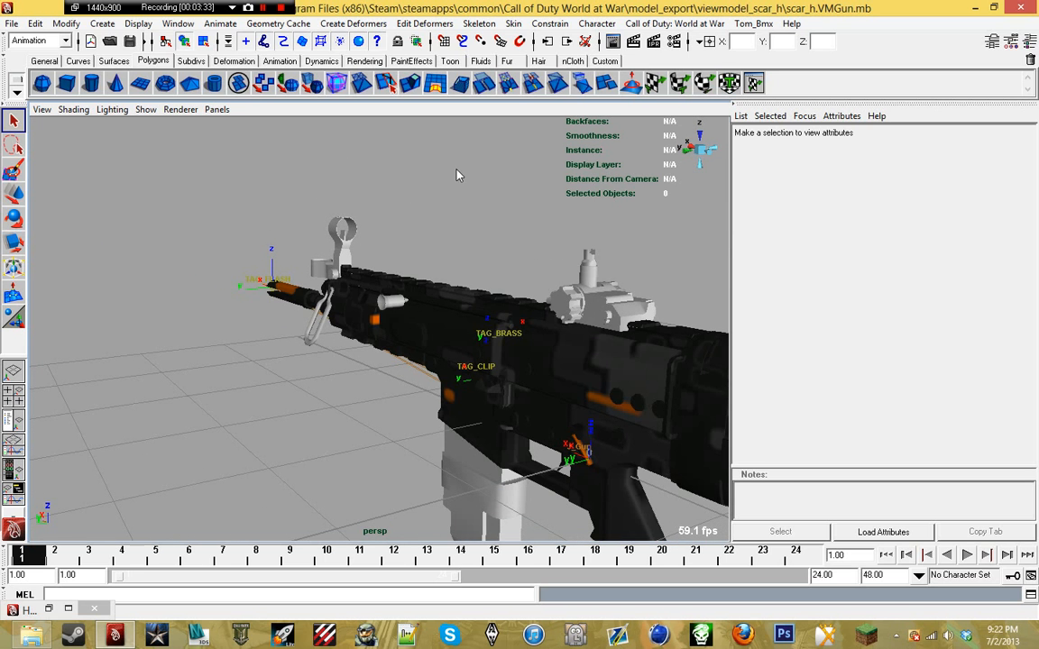
# - Open the Call of Duty Model Exporter and add a new export entry to the list
pyautogui.click(675, 23)
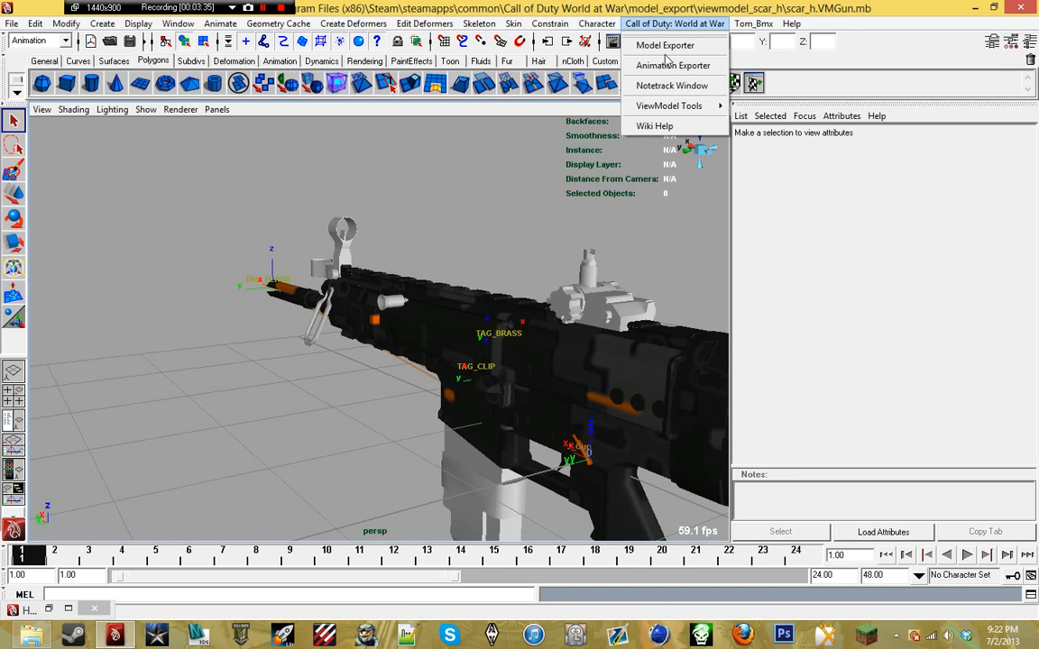
pyautogui.click(666, 45)
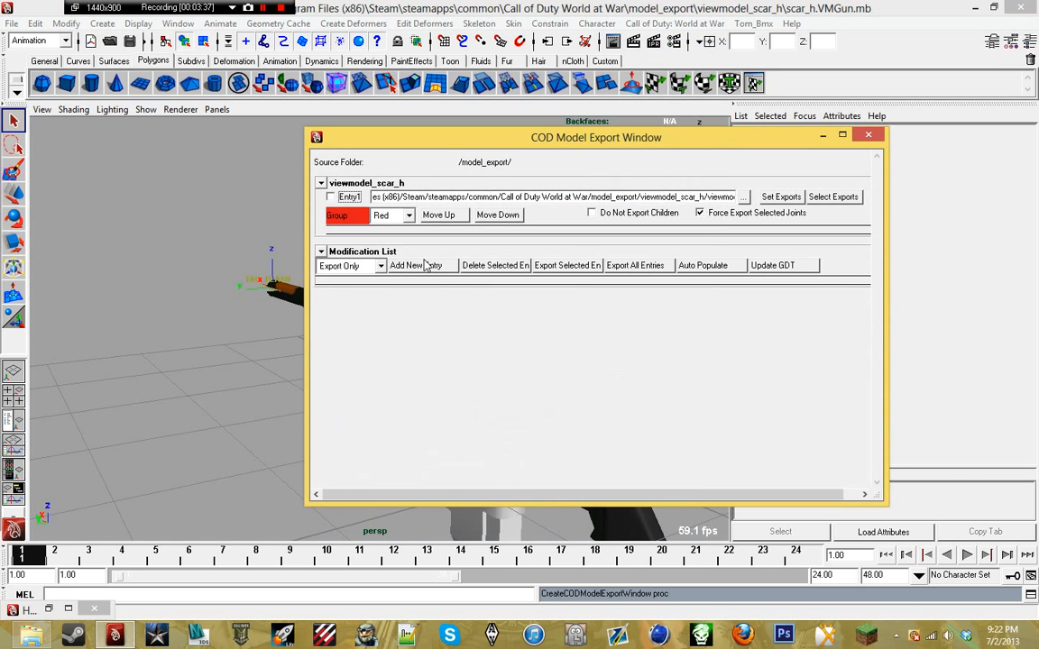
pyautogui.click(417, 265)
pyautogui.click(344, 265)
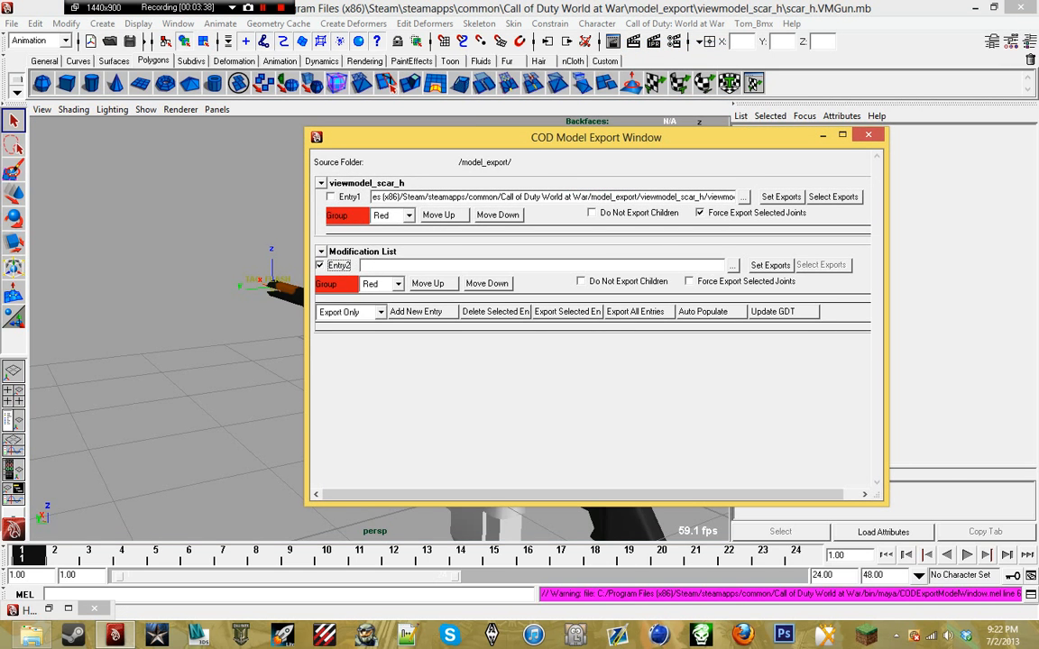
# - Set the new entry's export file to viewmodel_scar_h_pap in the model_export\viewmodel_scar_h folder
pyautogui.click(734, 267)
pyautogui.click(627, 212)
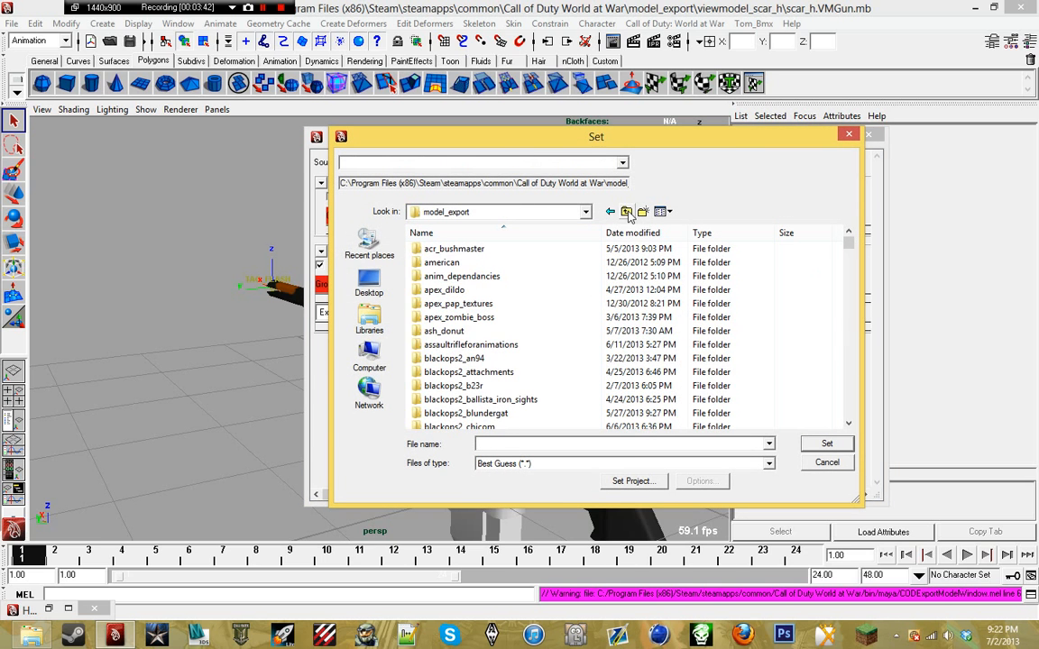
pyautogui.scroll(-7, 775, 326)
pyautogui.scroll(-20, 786, 335)
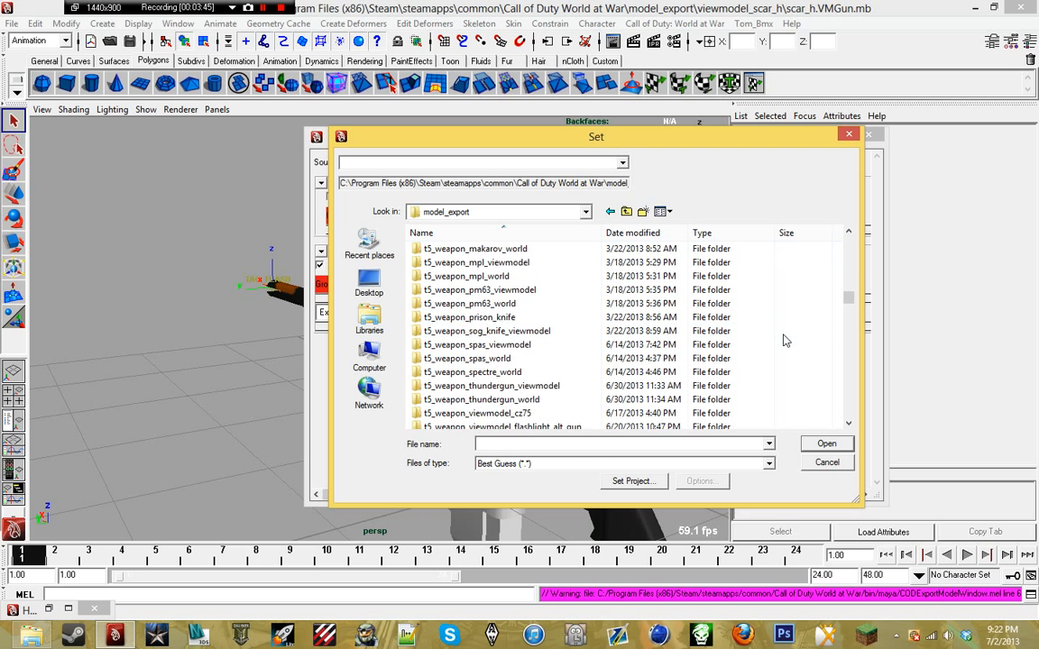
pyautogui.scroll(-20, 783, 343)
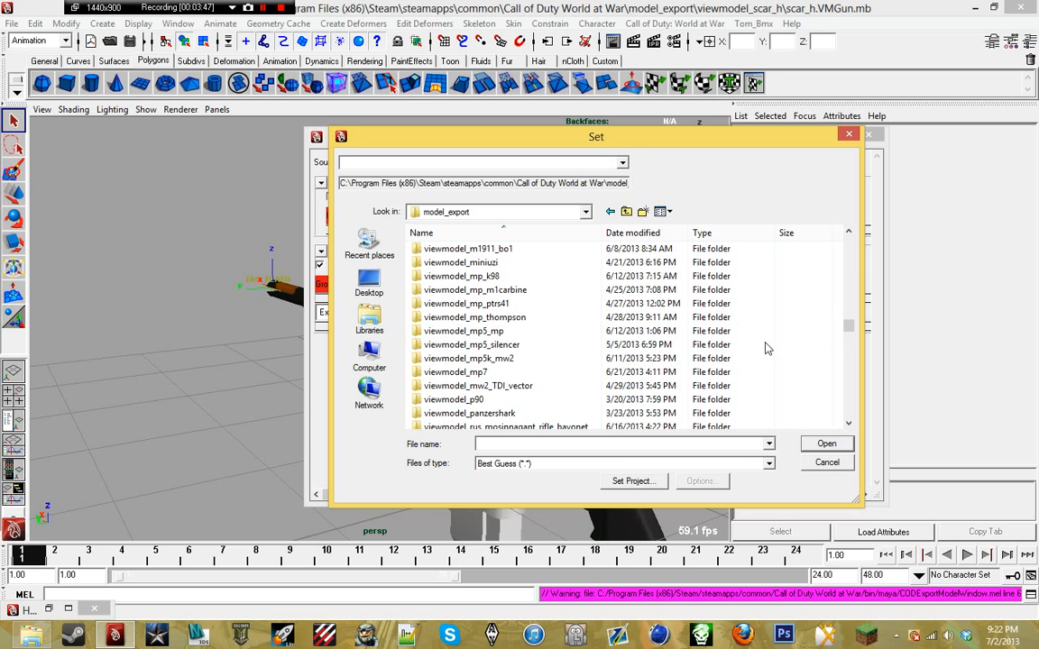
pyautogui.scroll(-4, 765, 348)
pyautogui.doubleClick(473, 290)
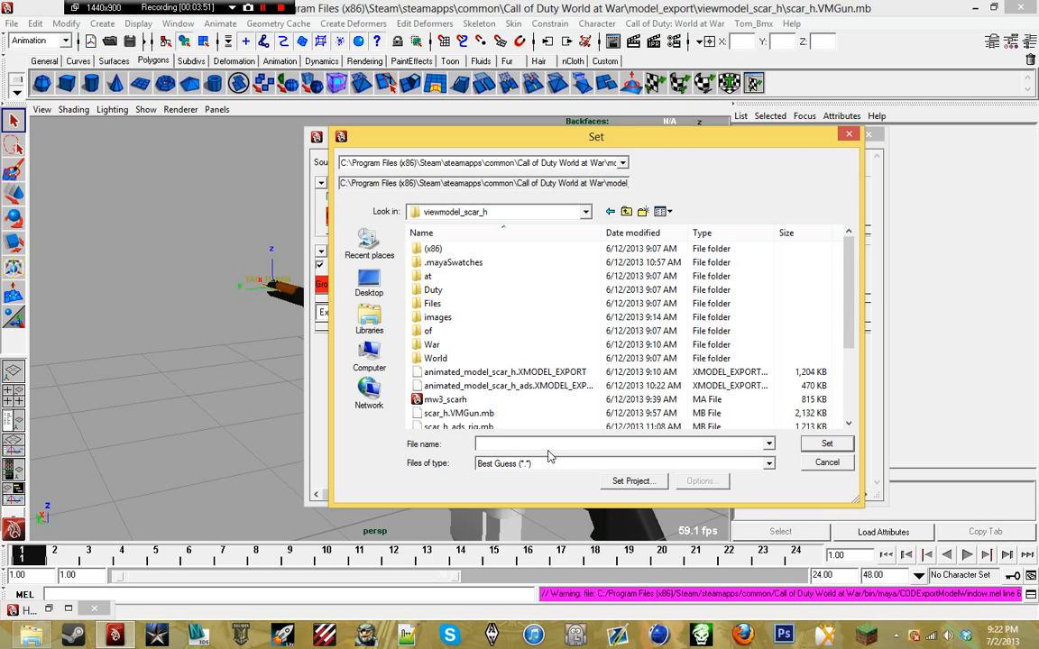
pyautogui.write('viewmodel_s')
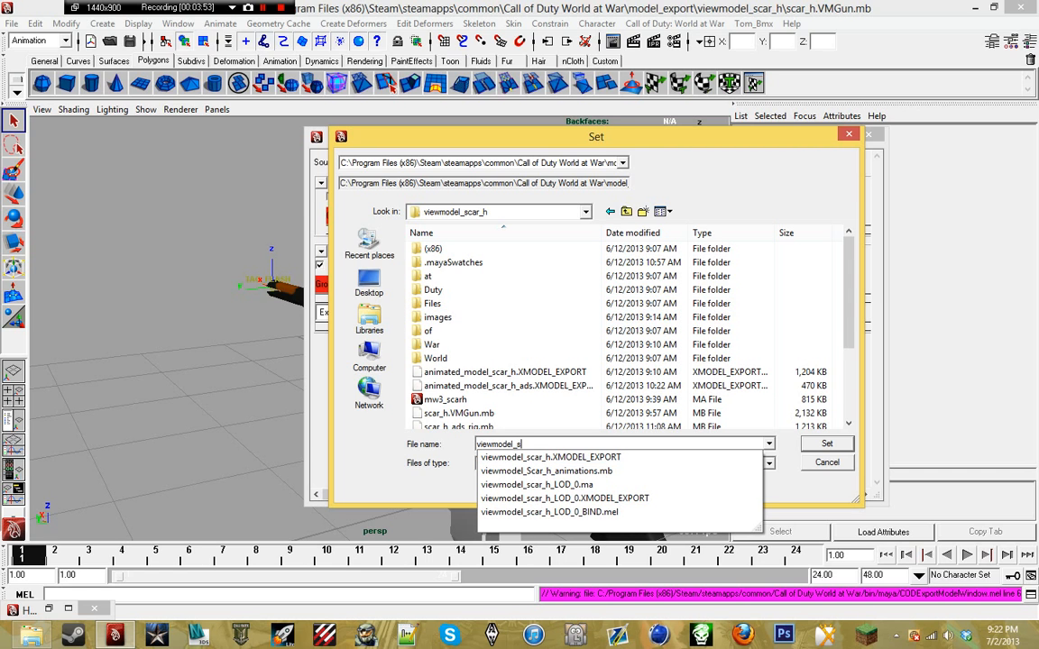
pyautogui.write('car_h_pap')
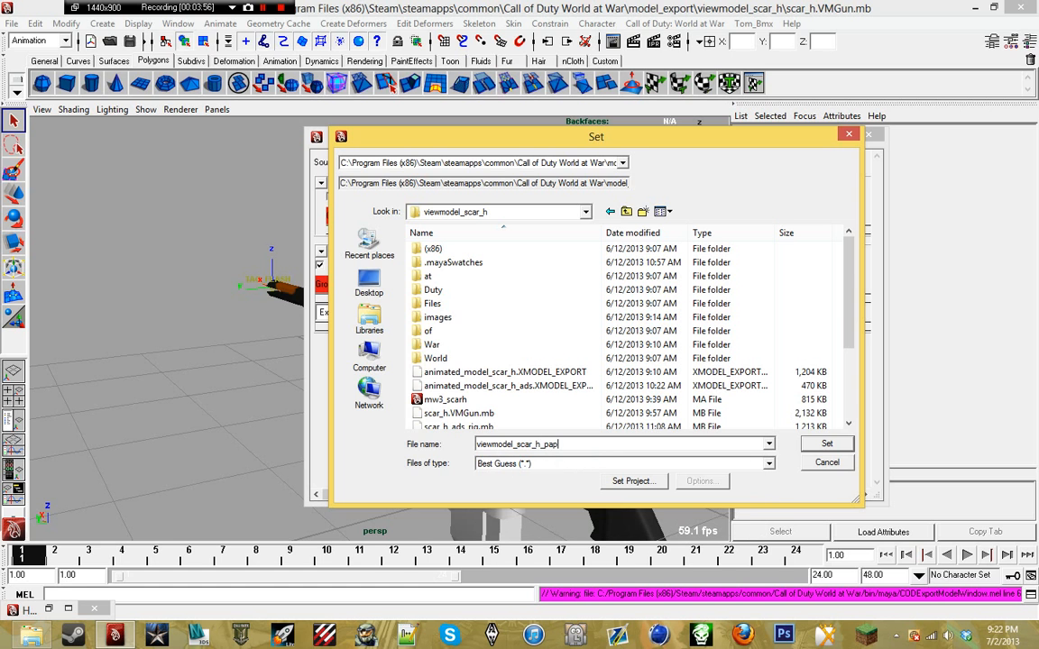
pyautogui.press('Return')
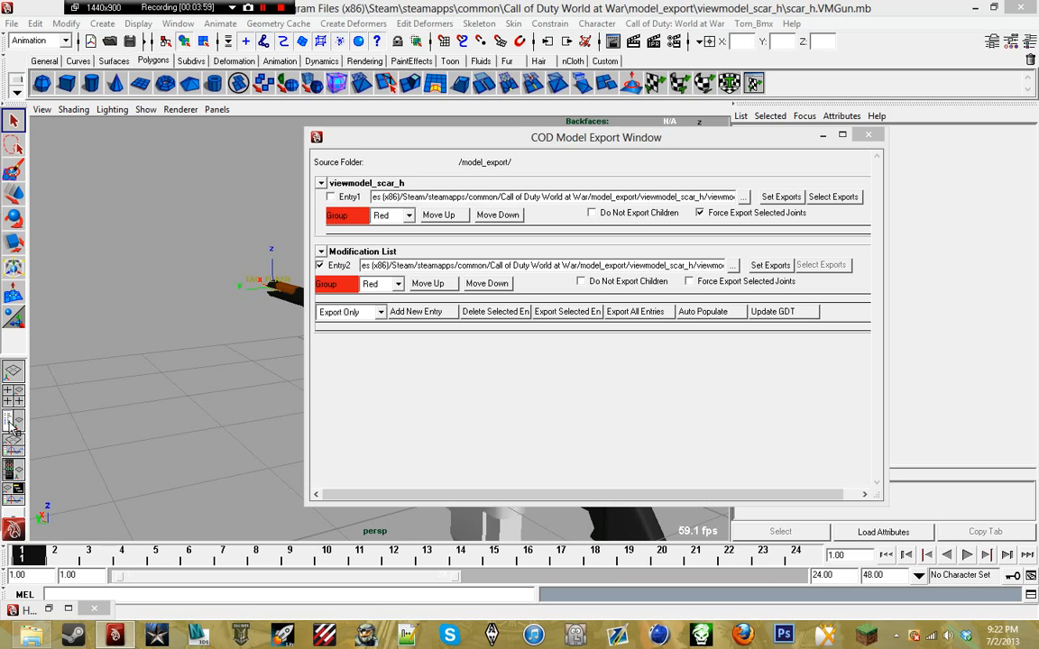
# - Select the full hierarchies of Tom_viewmodel_scar_h and J_Gun and set them as Entry2's exports with Force Export Selected Joints enabled
pyautogui.click(15, 384)
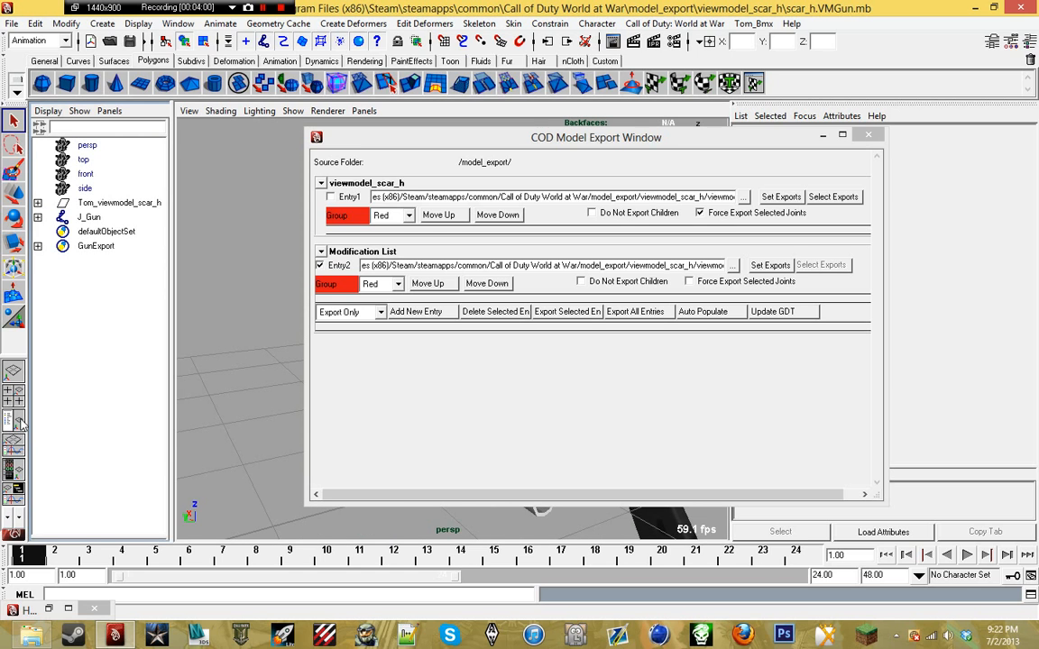
pyautogui.click(69, 203)
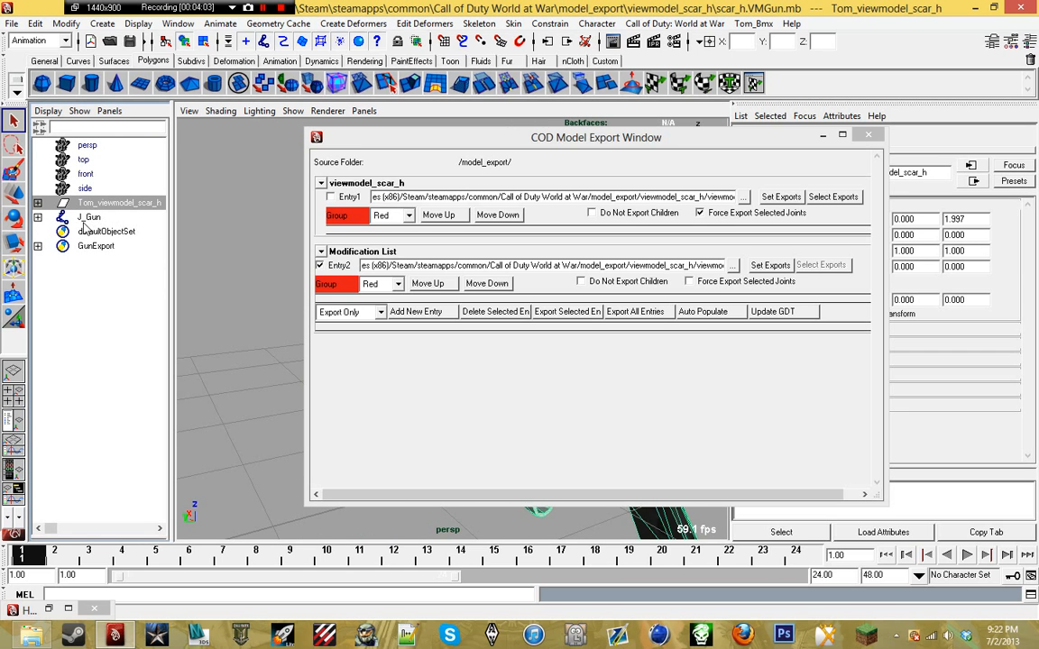
pyautogui.click(85, 218)
pyautogui.click(35, 24)
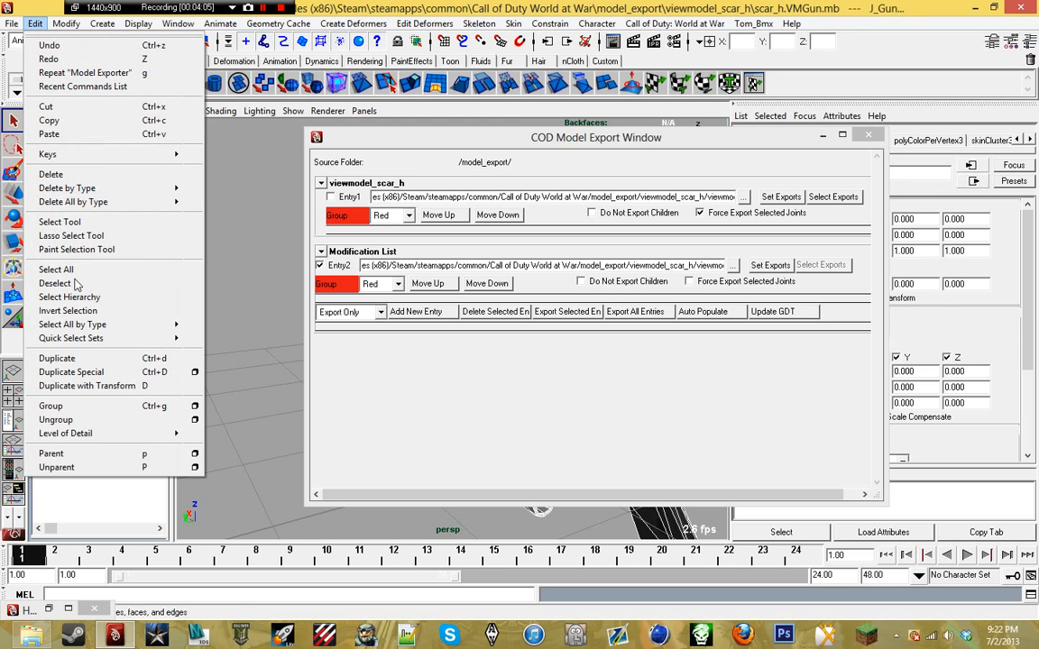
pyautogui.click(95, 296)
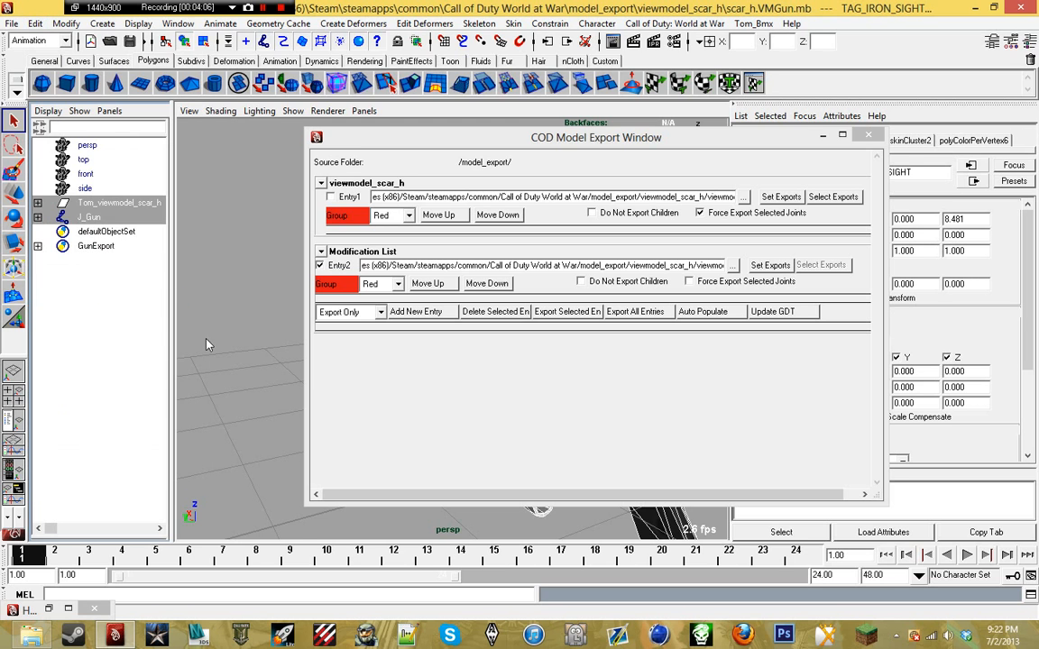
pyautogui.click(747, 281)
pyautogui.click(777, 266)
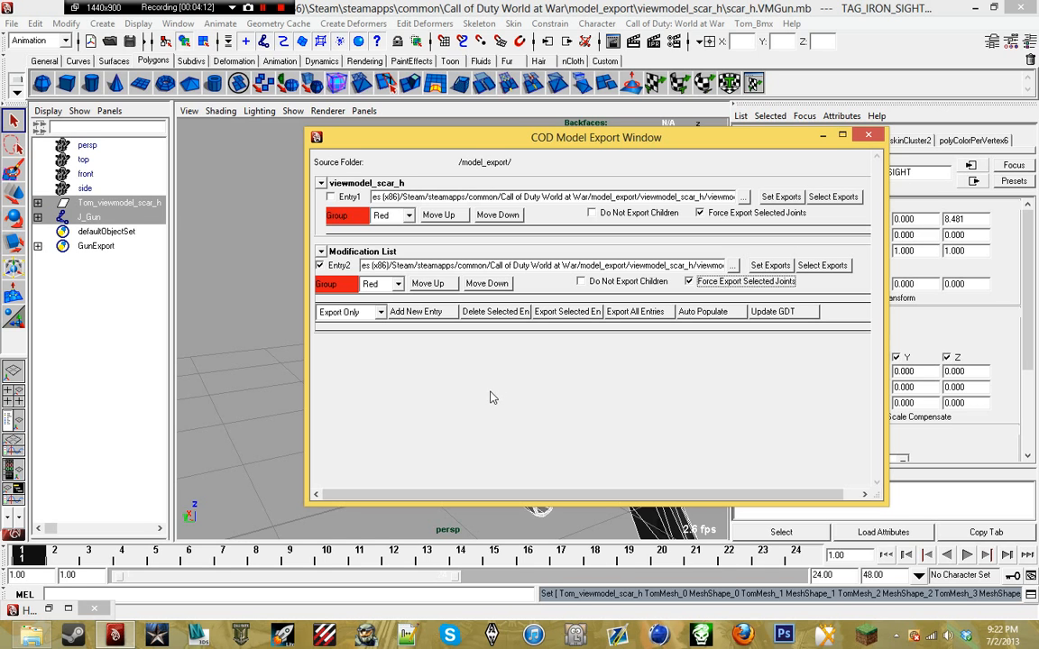
# - Export the selected entry, saving the changes to scar_h.VMGun.mb, and close the export window with everything deselected
pyautogui.click(584, 312)
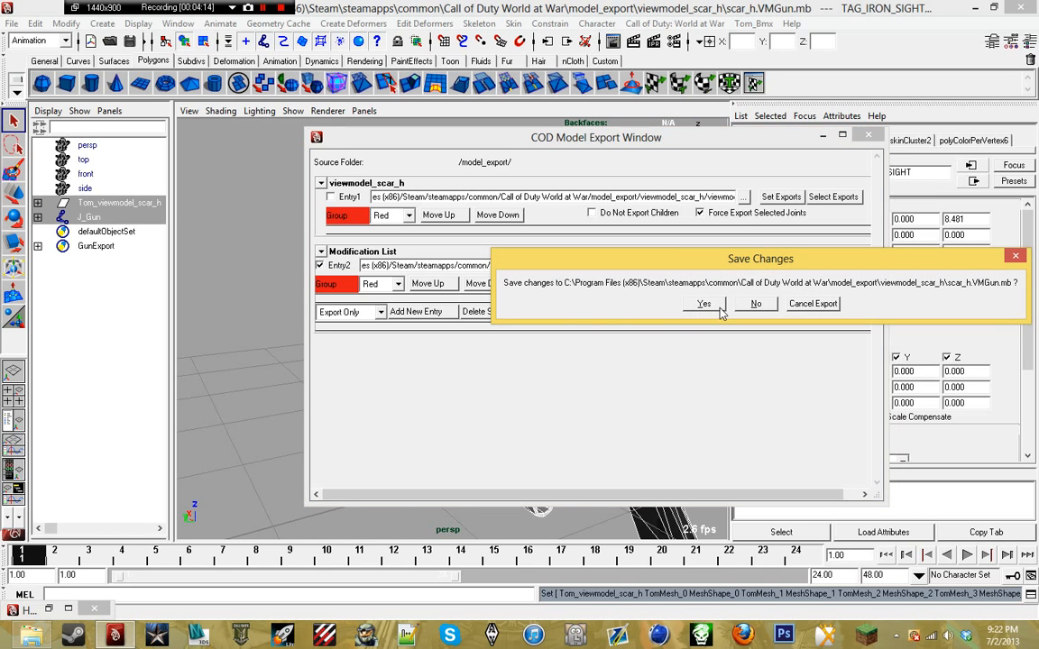
pyautogui.click(704, 304)
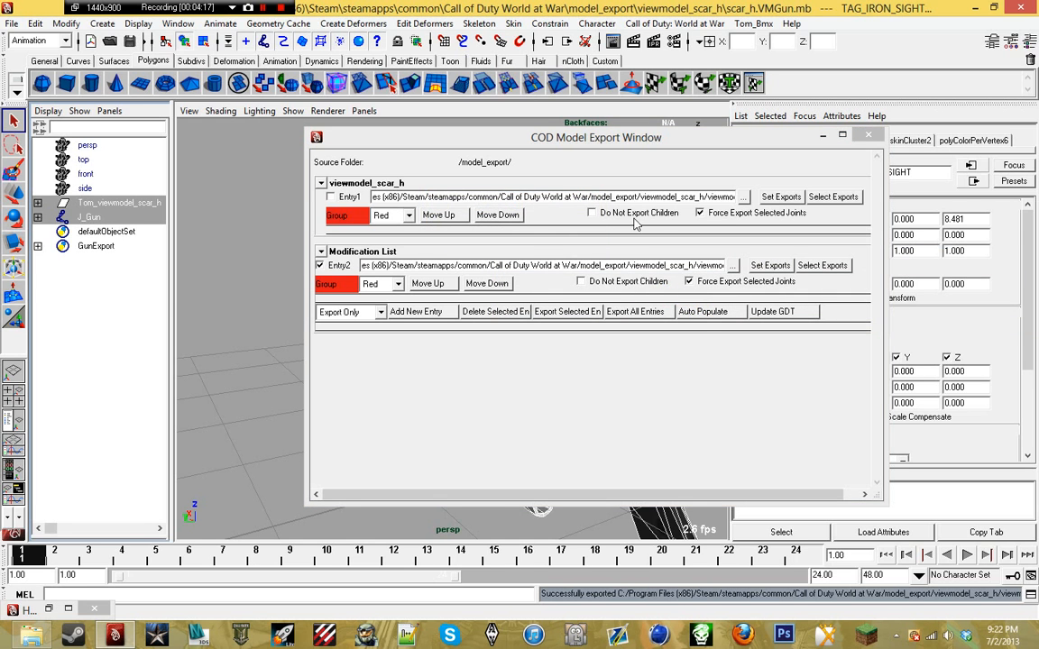
pyautogui.click(868, 134)
pyautogui.click(401, 184)
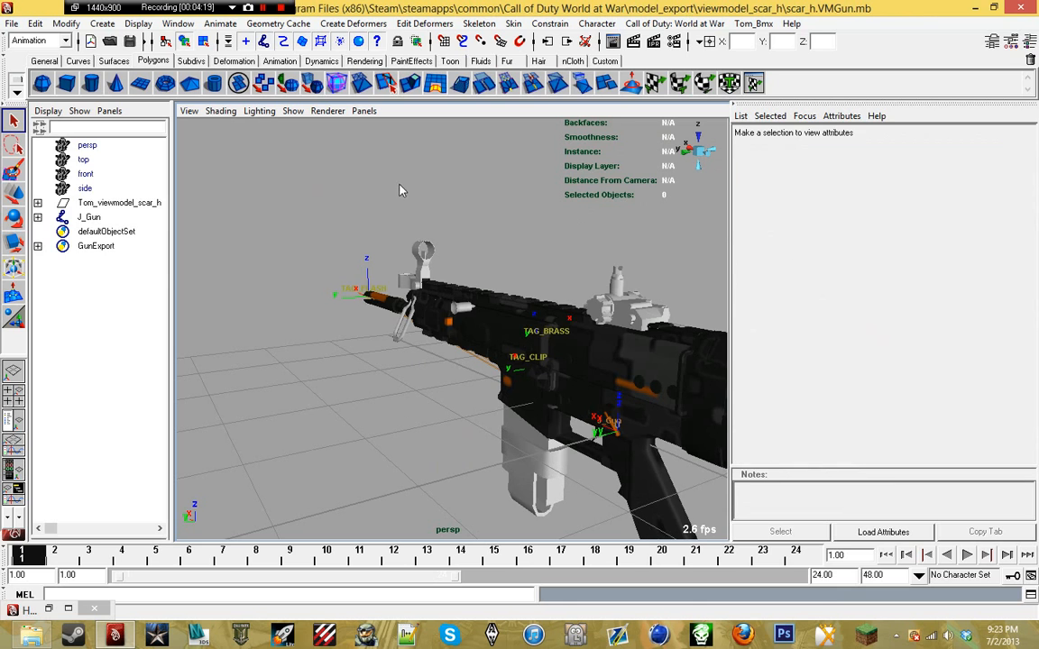
# - Save the scar_h.VMGun.mb scene and minimize Maya
pyautogui.click(11, 24)
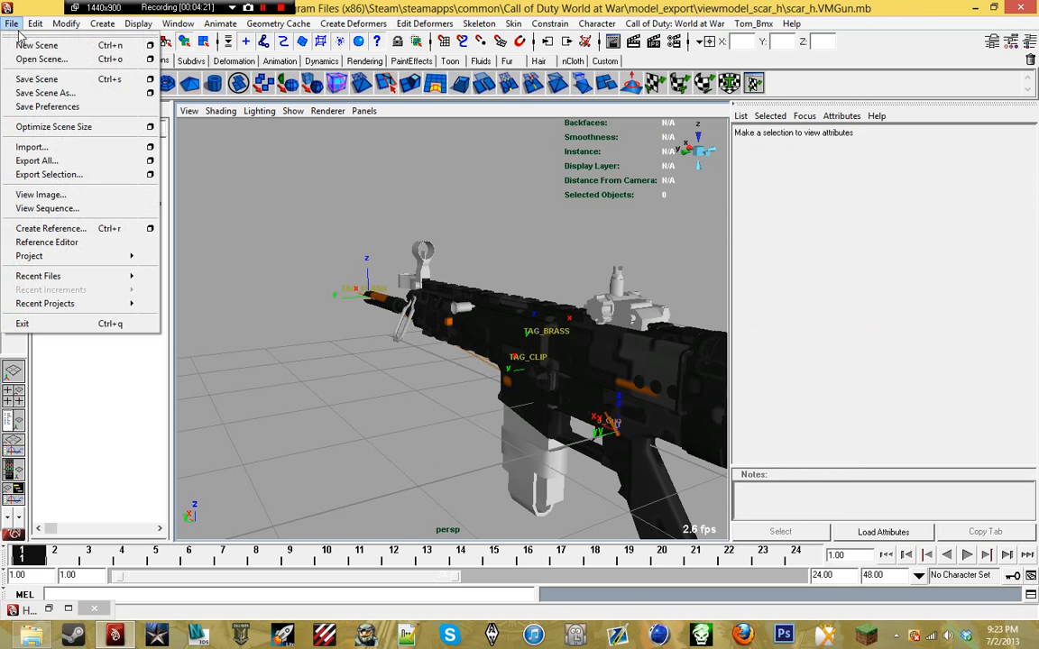
pyautogui.click(60, 80)
pyautogui.click(975, 7)
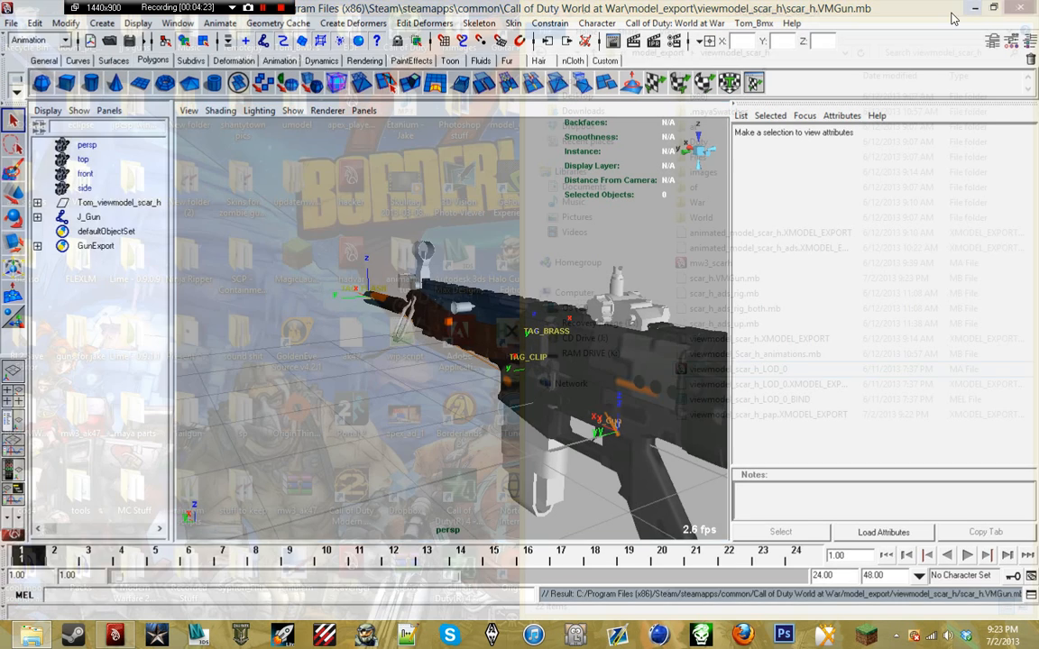
# - Switch to the World at War mod tools Launcher and start Asset Manager from it
pyautogui.click(282, 637)
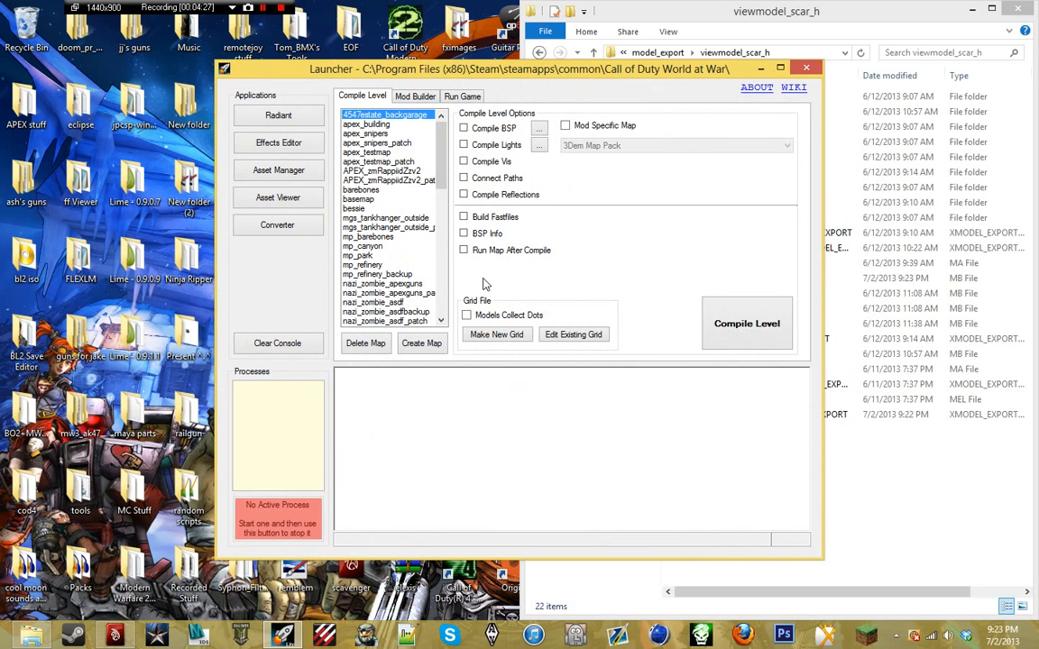
pyautogui.click(282, 171)
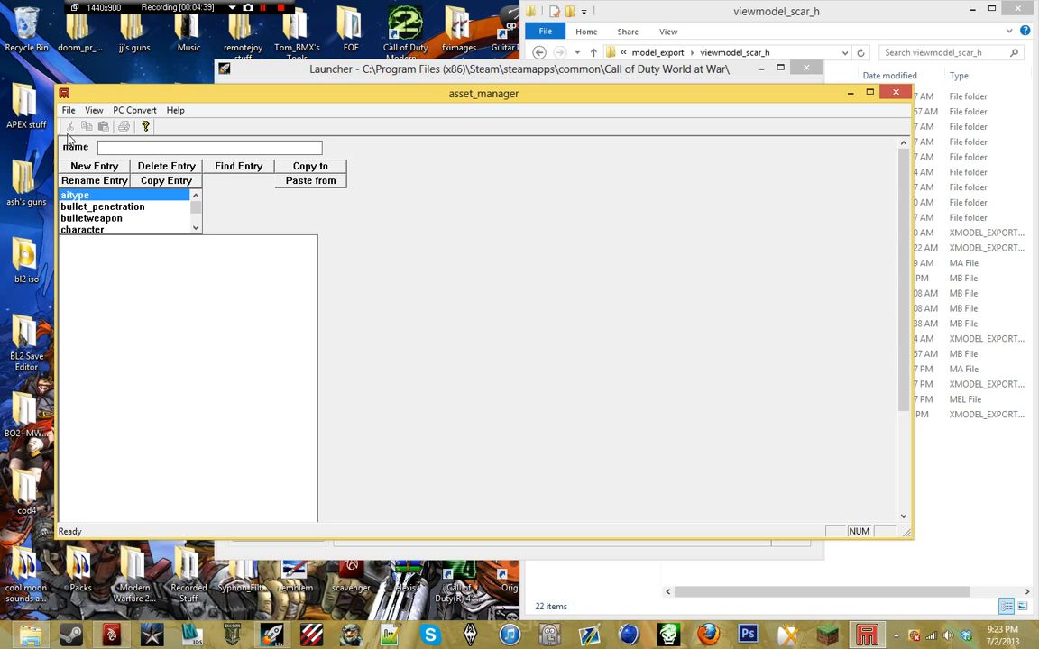
pyautogui.click(68, 110)
pyautogui.click(92, 142)
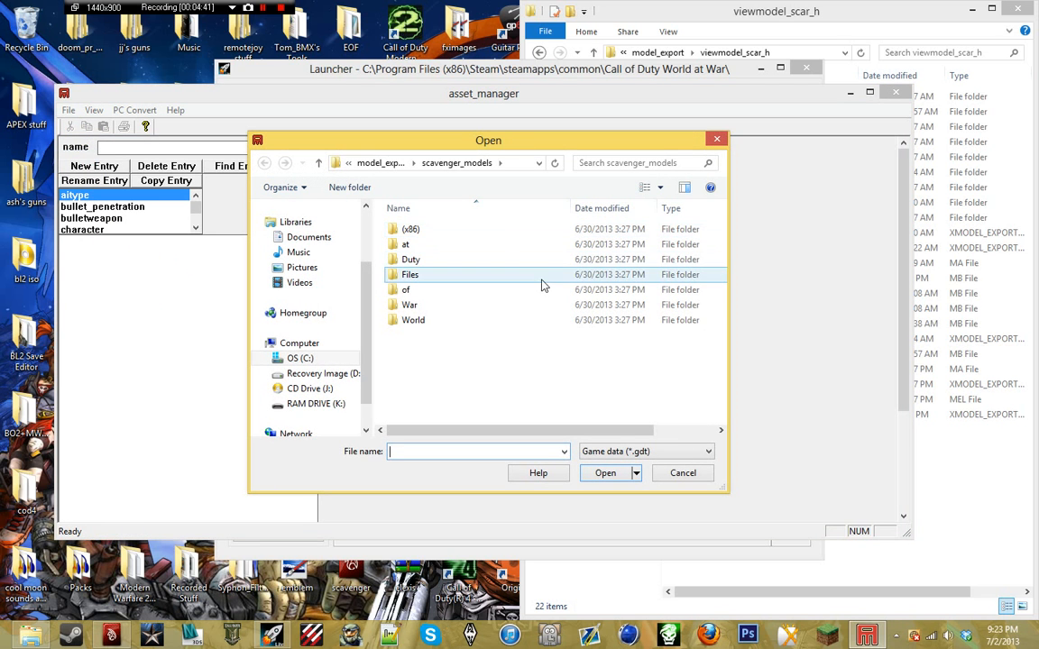
pyautogui.click(713, 139)
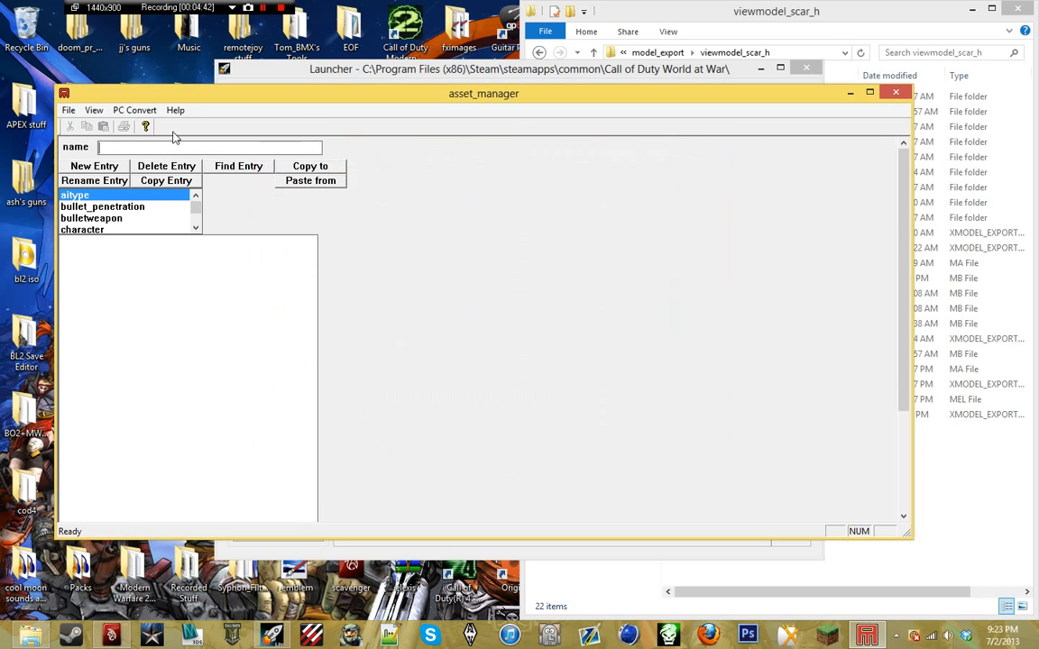
# - Start opening a GDT file and look through the model_export folder for the one belonging to the SCAR-H
pyautogui.click(69, 110)
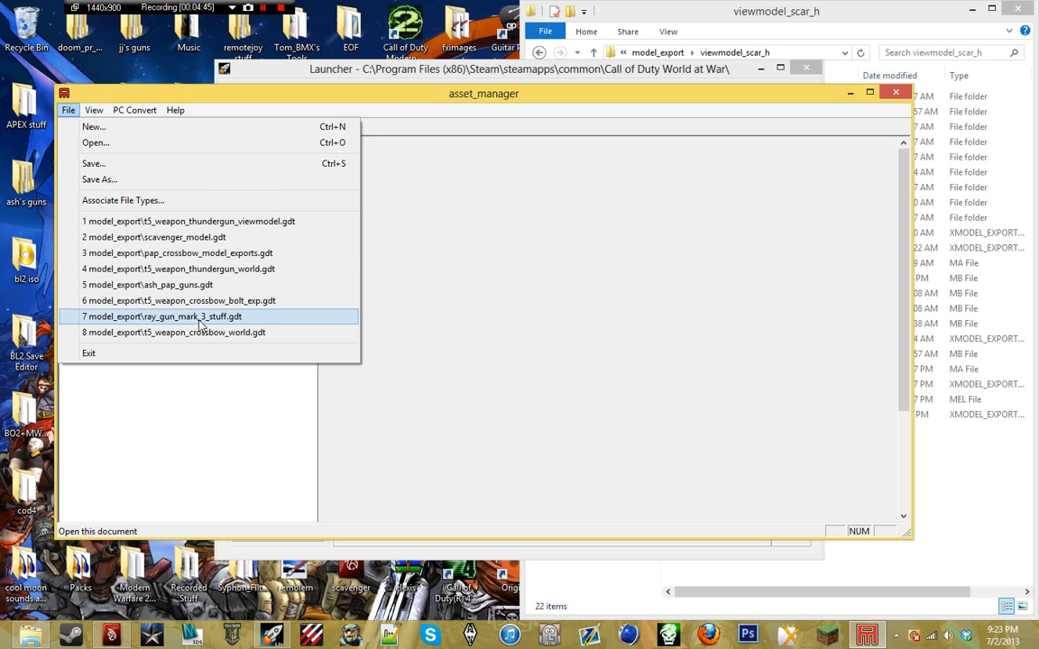
pyautogui.click(212, 143)
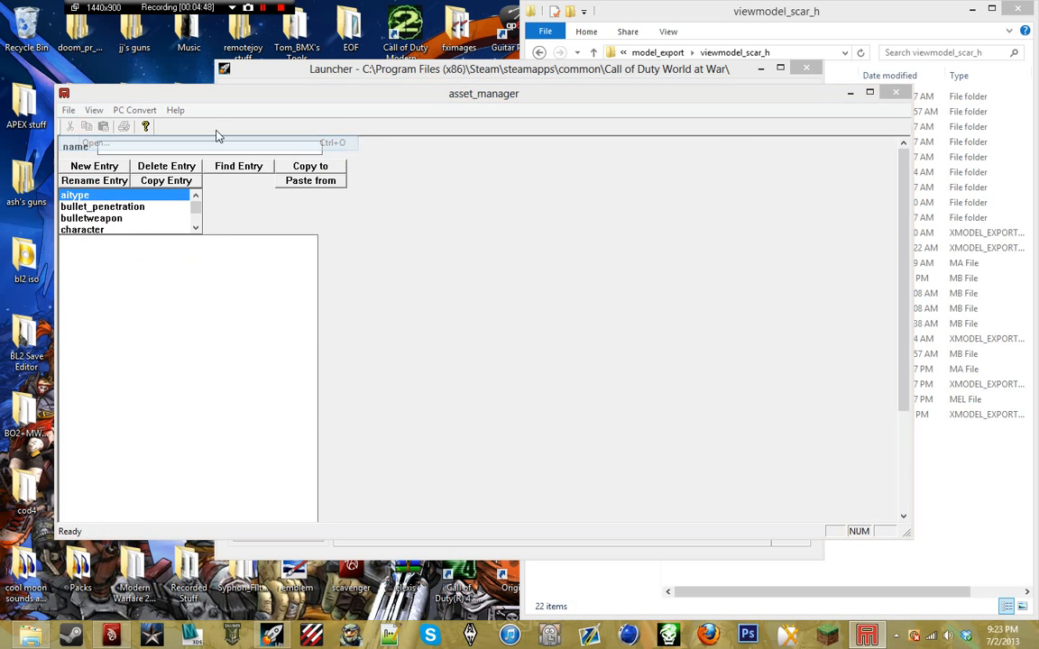
pyautogui.click(390, 163)
pyautogui.moveTo(722, 248); pyautogui.dragTo(712, 404)
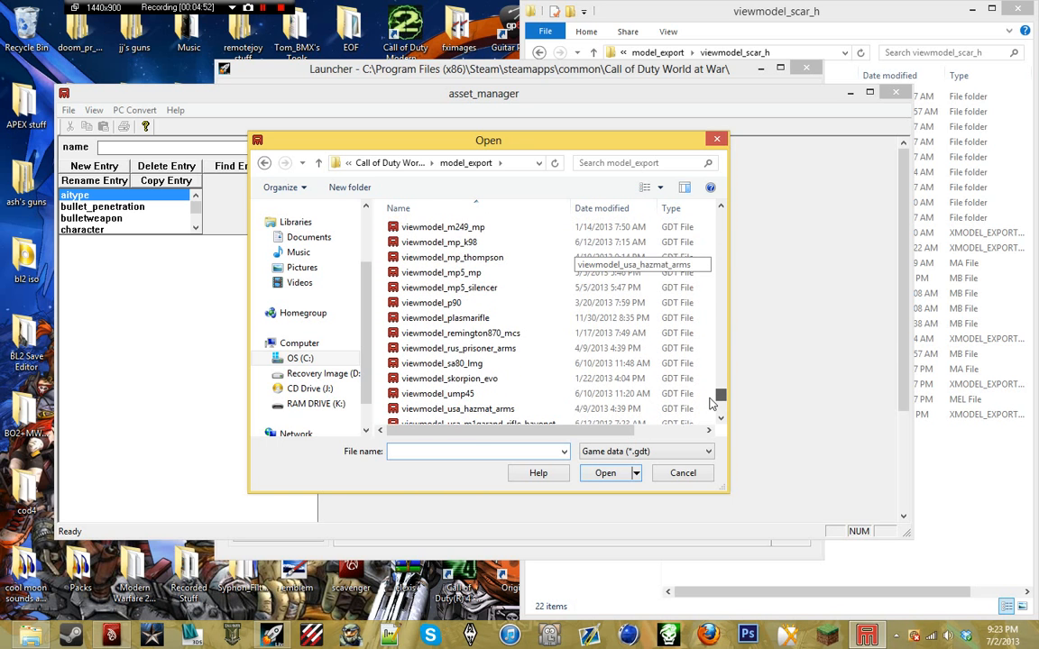
pyautogui.click(586, 378)
pyautogui.scroll(-1, 588, 386)
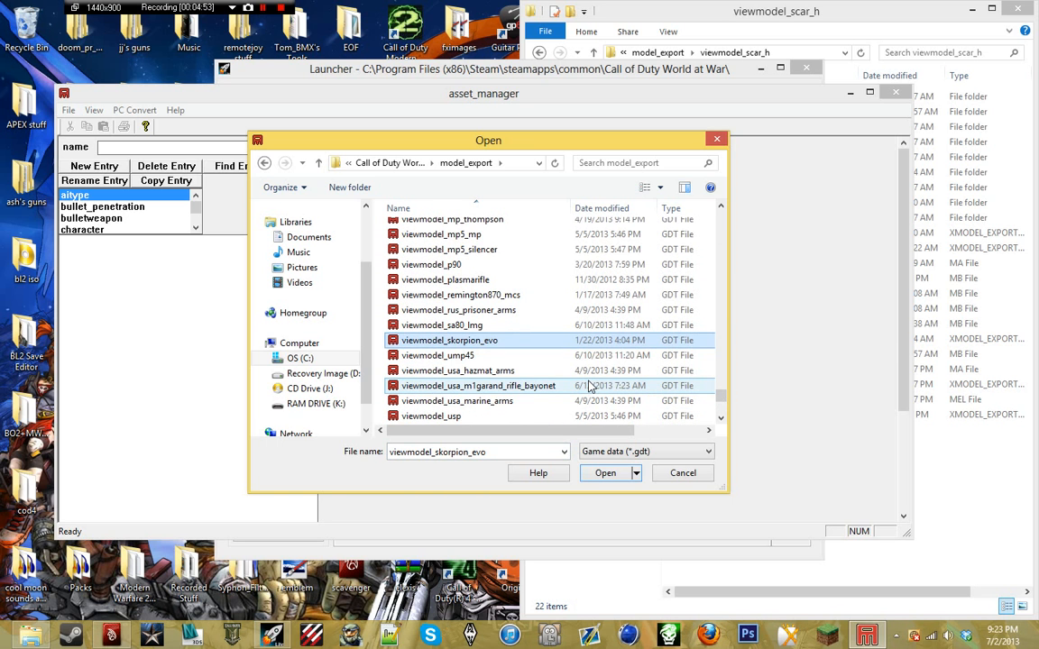
pyautogui.scroll(6, 591, 387)
pyautogui.scroll(15, 607, 391)
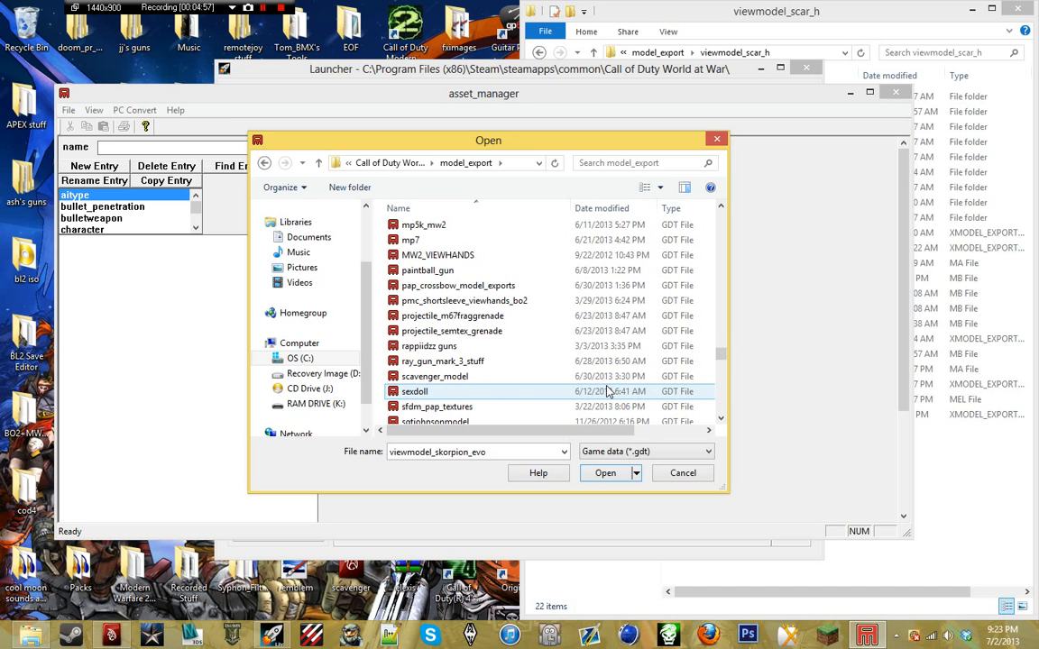
pyautogui.scroll(-4, 606, 391)
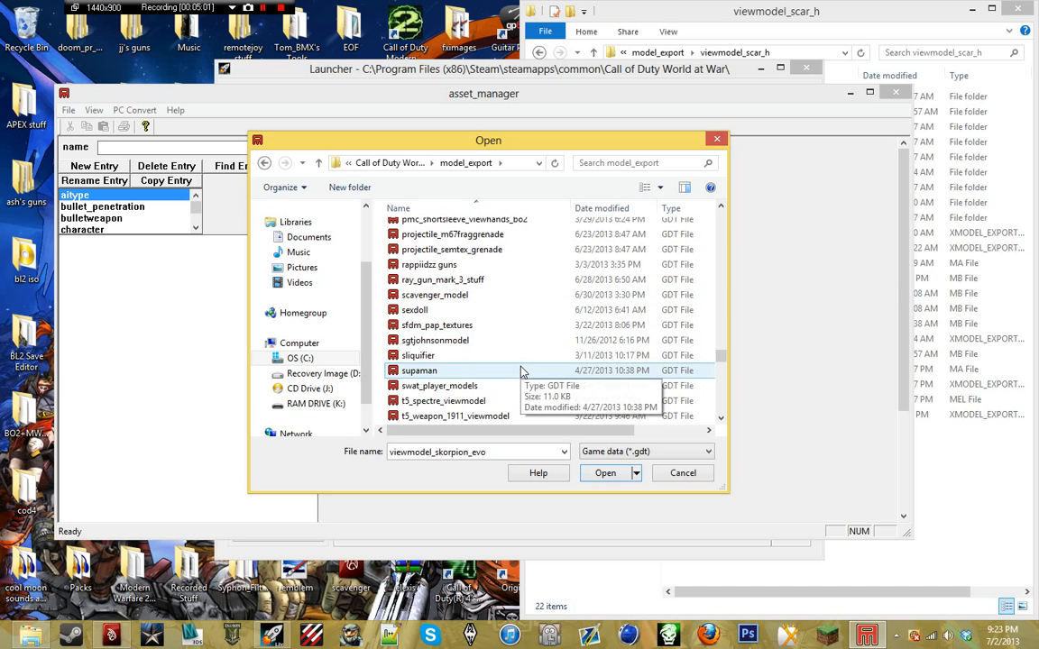
pyautogui.click(502, 452)
pyautogui.click(562, 455)
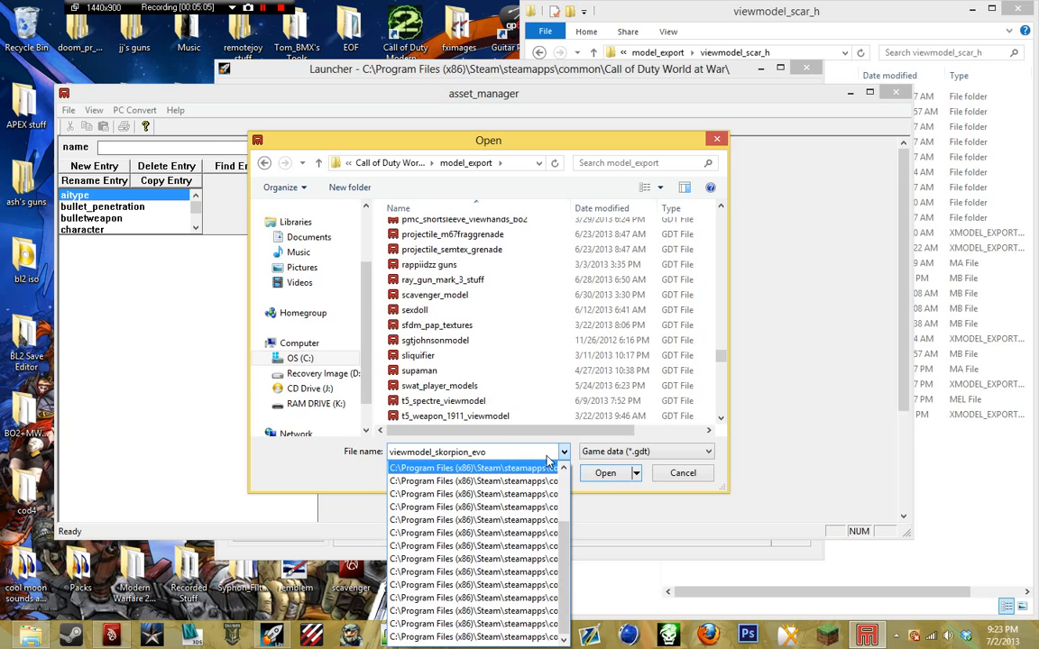
pyautogui.click(597, 334)
pyautogui.scroll(-3, 596, 334)
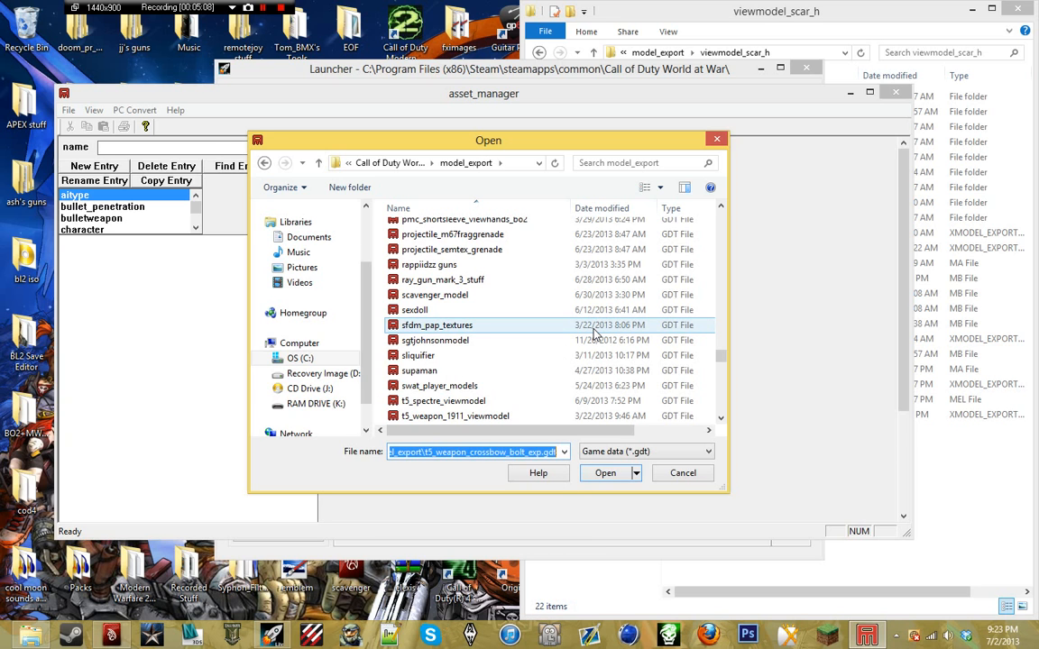
pyautogui.click(437, 327)
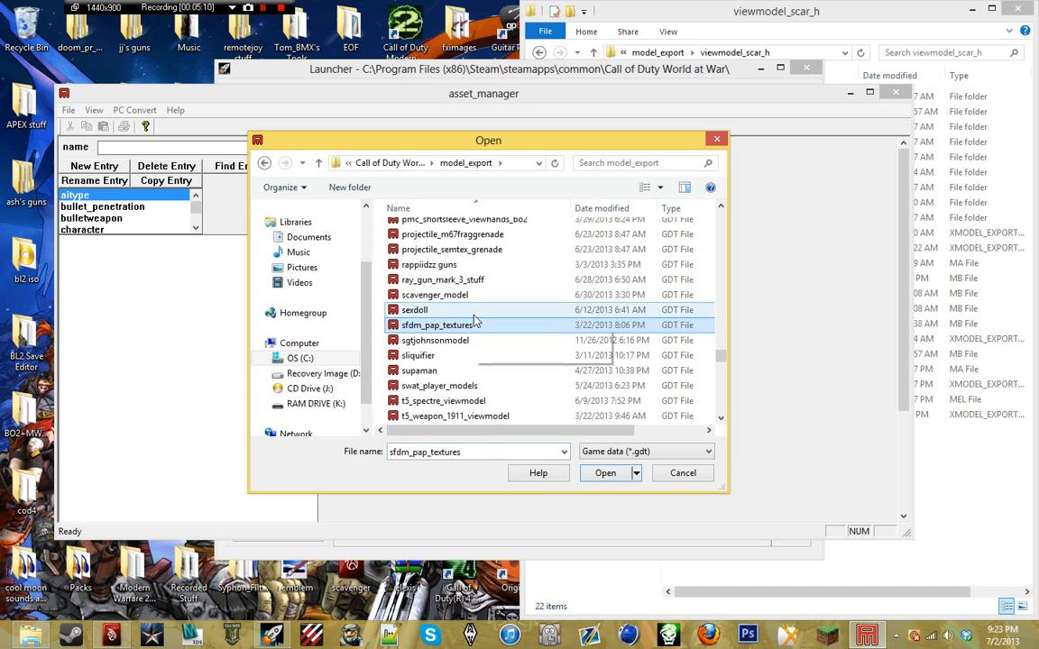
pyautogui.scroll(6, 469, 322)
pyautogui.scroll(-1, 475, 320)
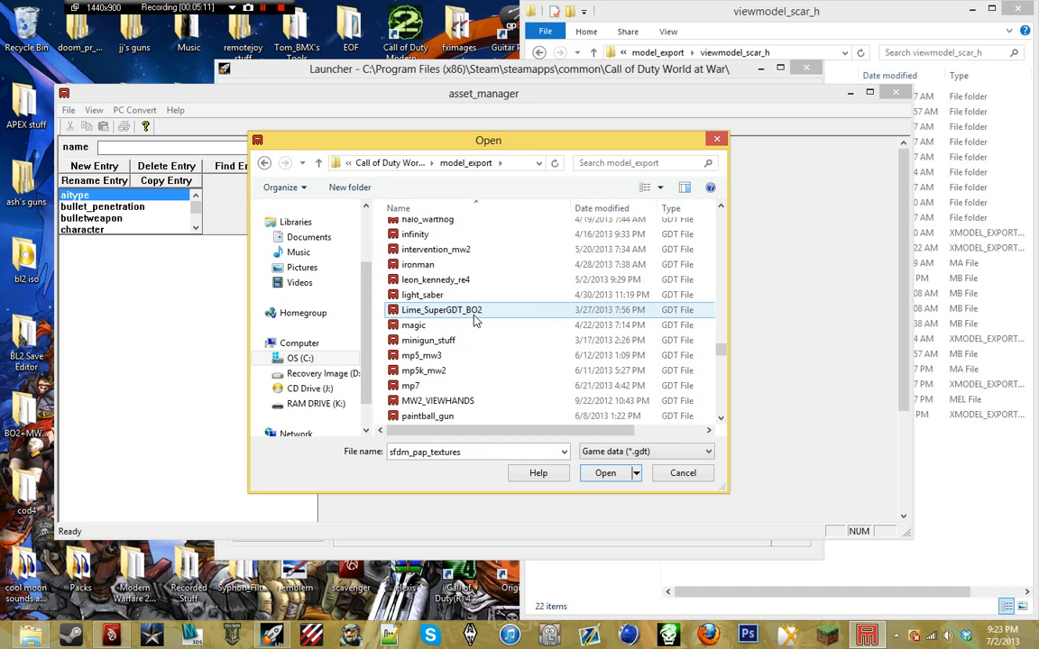
pyautogui.scroll(7, 475, 320)
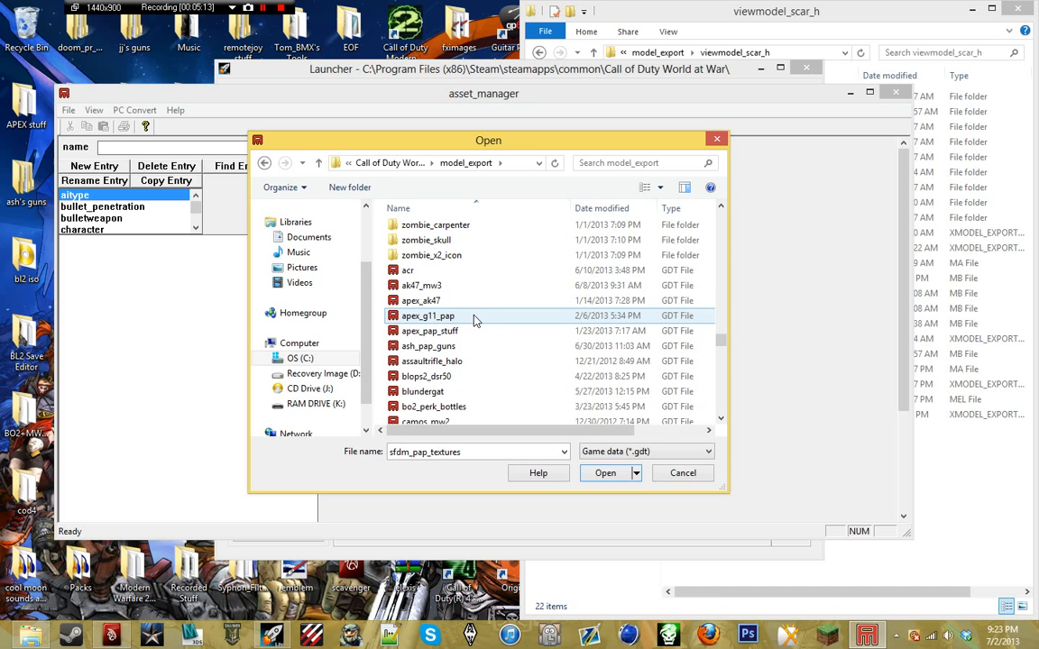
pyautogui.scroll(-3, 475, 320)
pyautogui.scroll(-7, 475, 321)
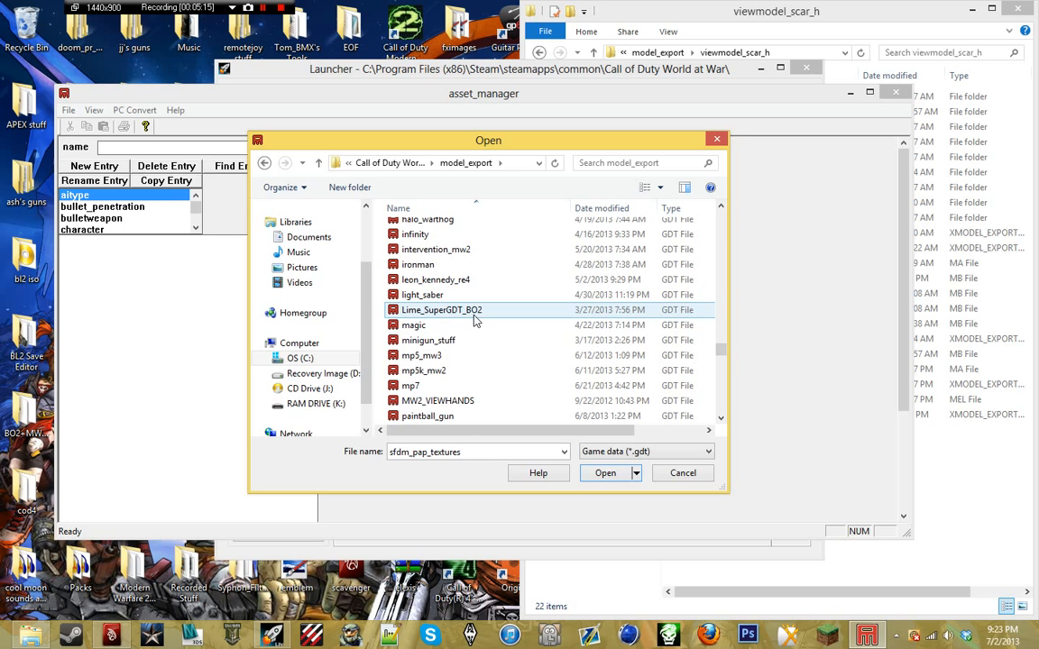
# - Open scar_h.gdt from the source_data folder
pyautogui.click(263, 8)
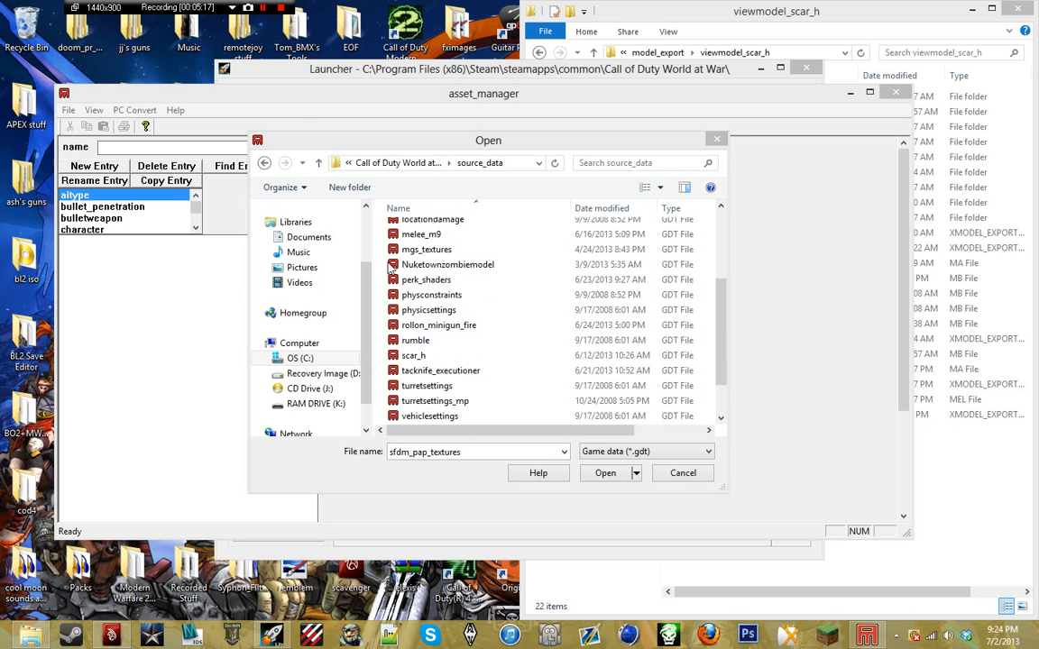
pyautogui.click(496, 375)
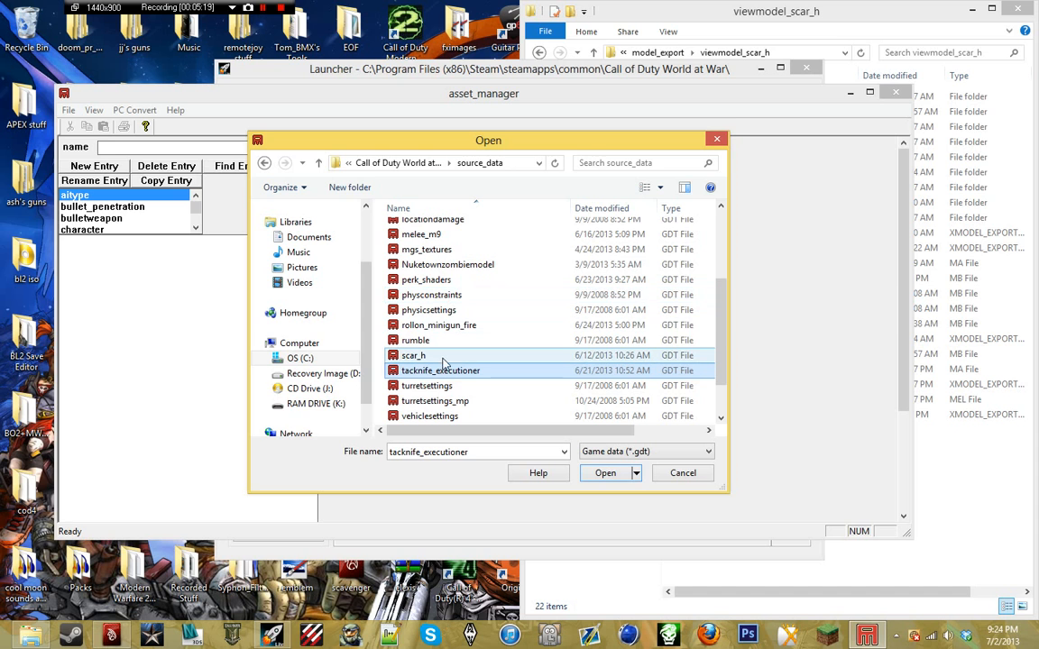
pyautogui.doubleClick(413, 357)
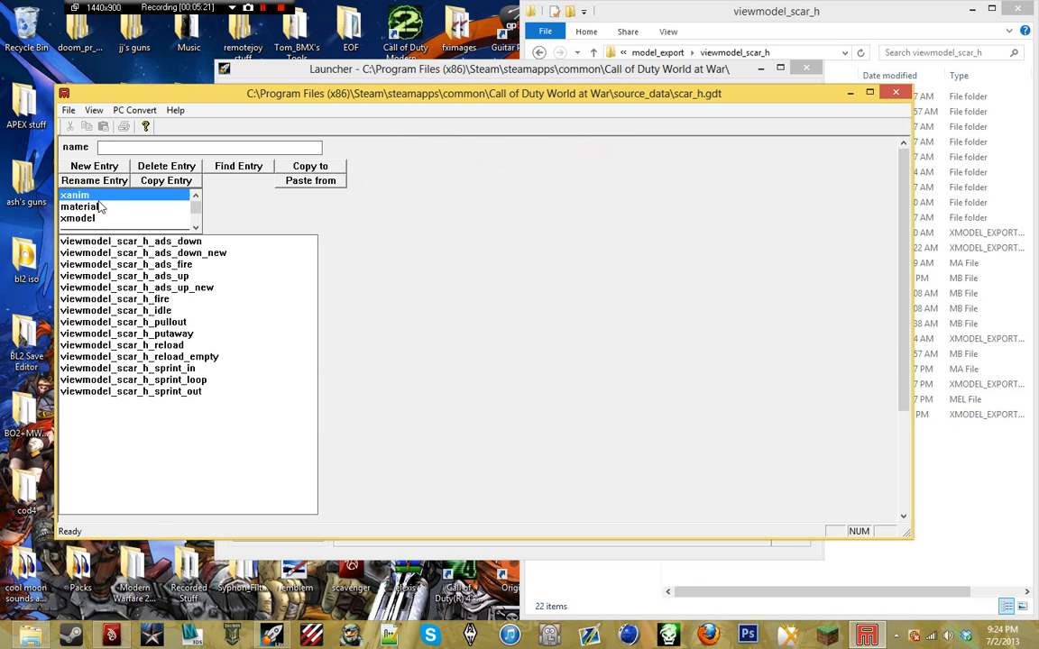
# - Add a new material entry named mtl_scar_h_pap to the GDT
pyautogui.click(99, 208)
pyautogui.click(97, 166)
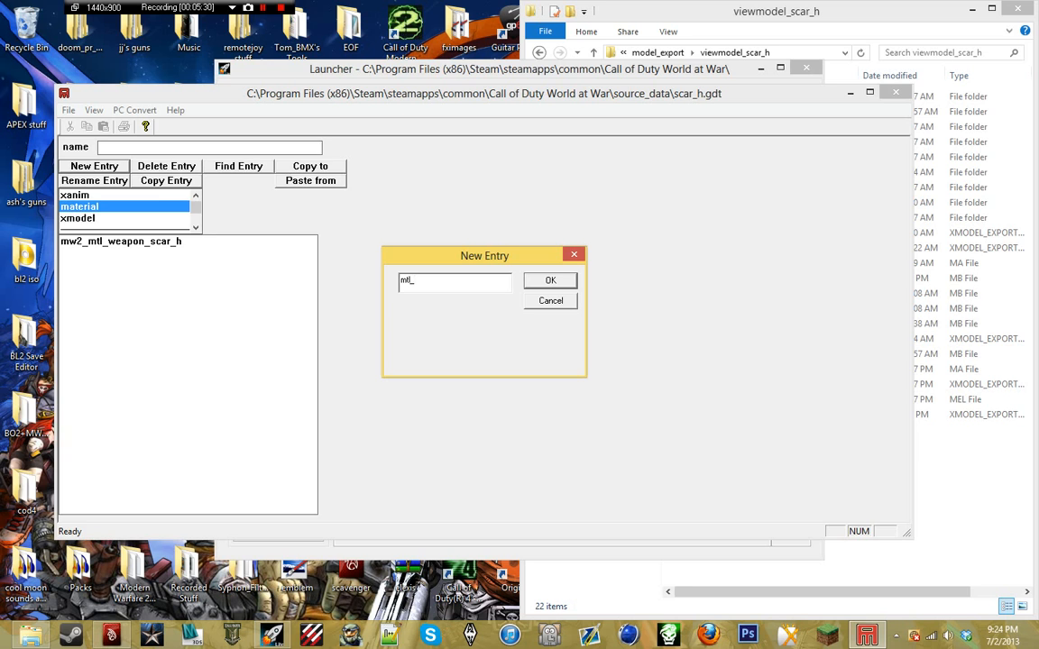
pyautogui.write('mtl_scar_h_pap')
pyautogui.click(549, 281)
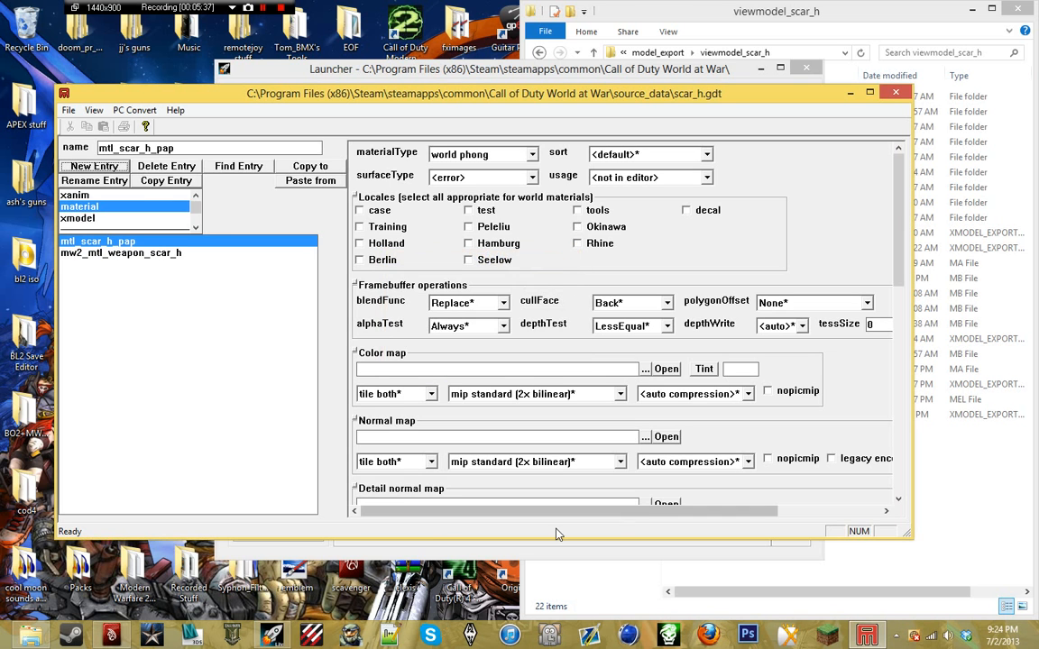
# - Switch to Maya, check the Pack-a-Punch material's name in the Hypershade, and return to Asset Manager
pyautogui.click(112, 634)
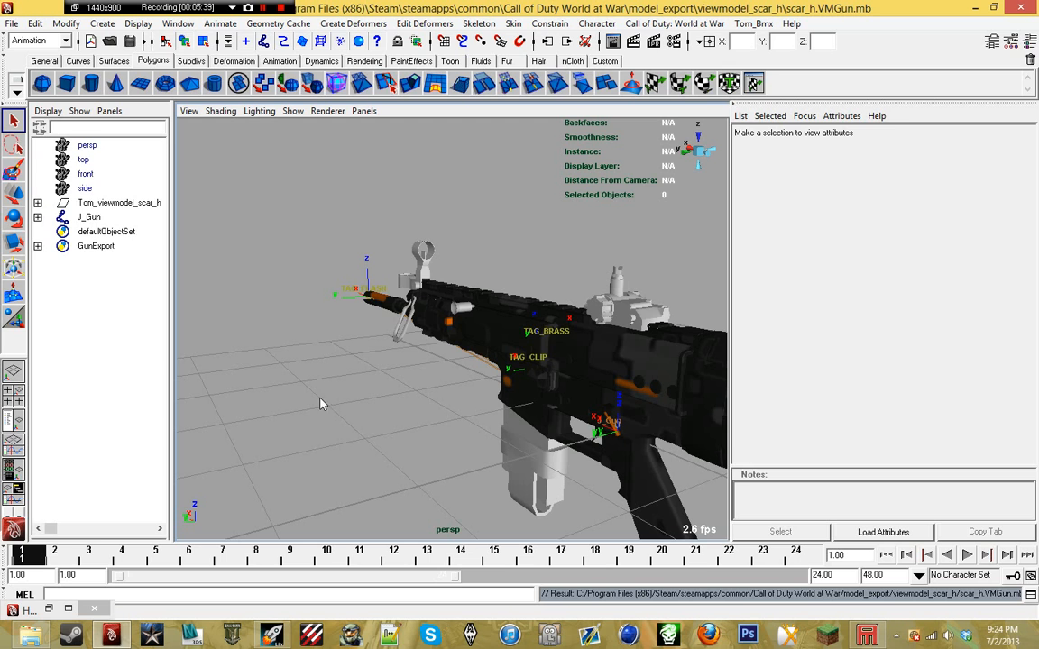
pyautogui.click(49, 608)
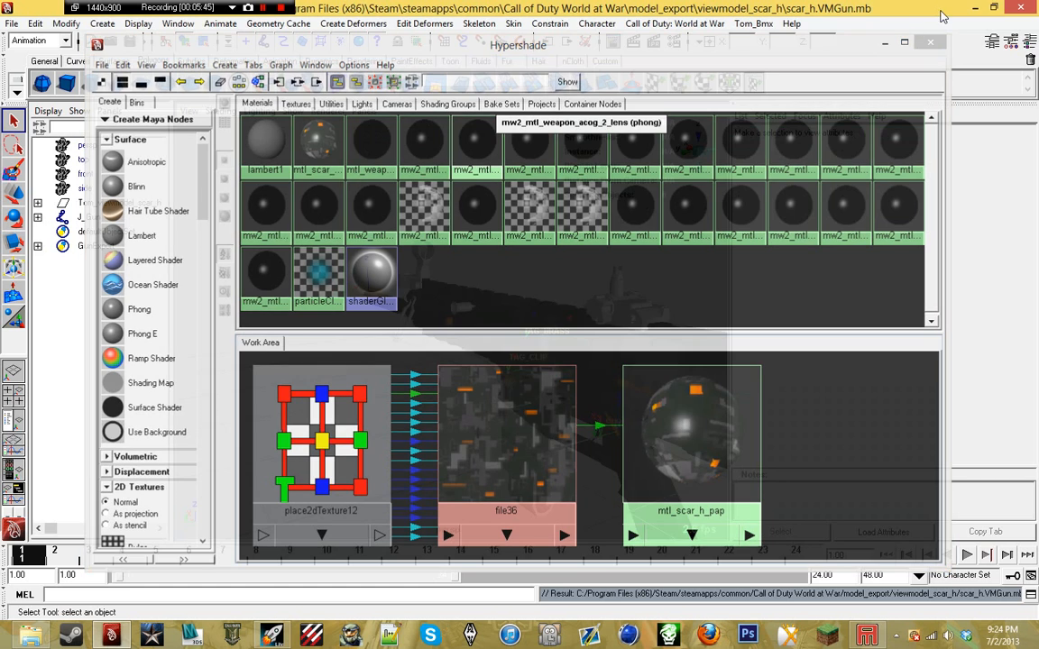
pyautogui.click(973, 8)
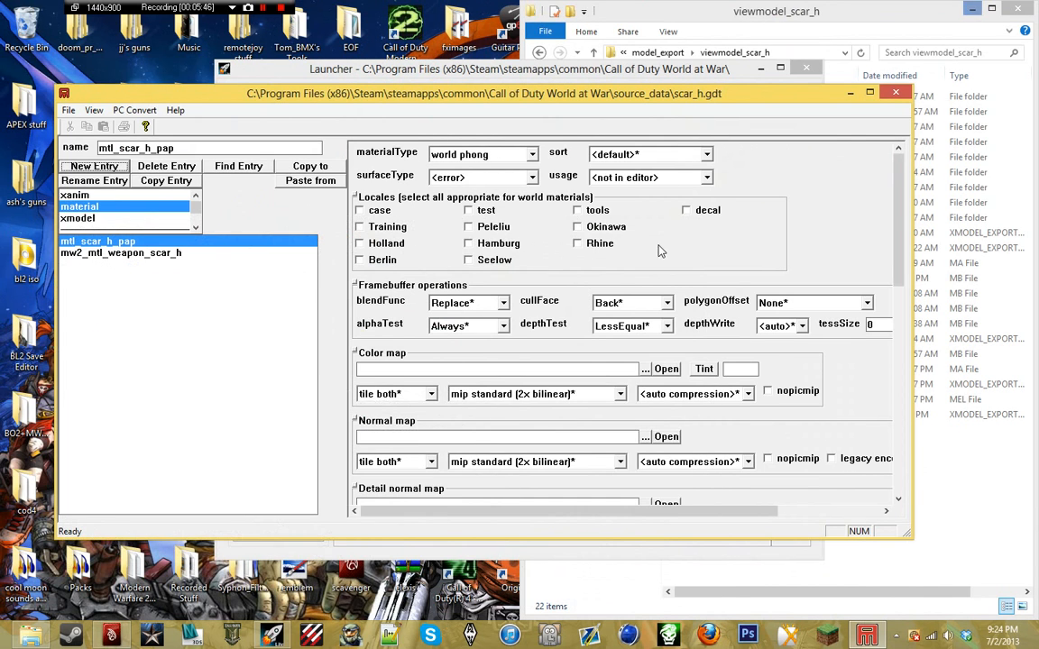
# - Set the mtl_scar_h_pap material type to model phong and its surface type to metal
pyautogui.click(477, 151)
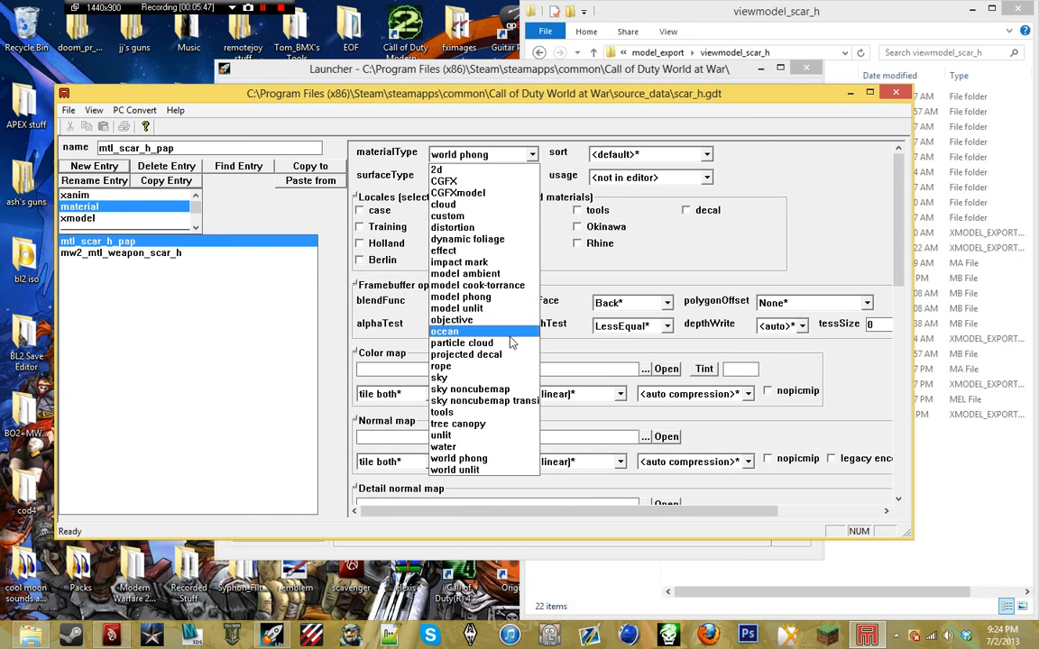
pyautogui.click(453, 267)
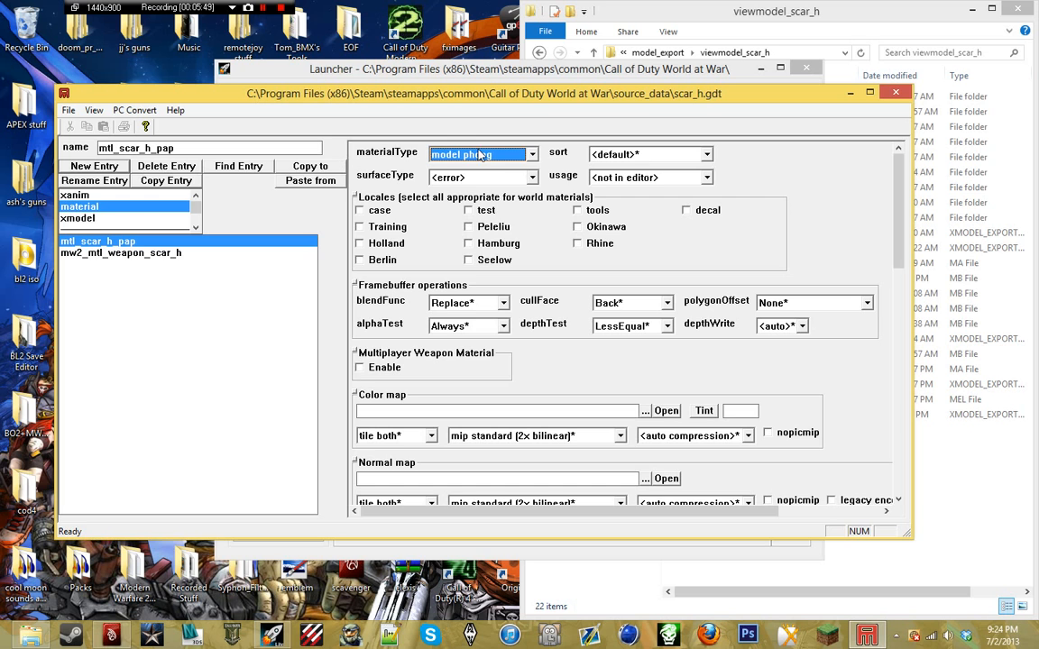
pyautogui.click(477, 180)
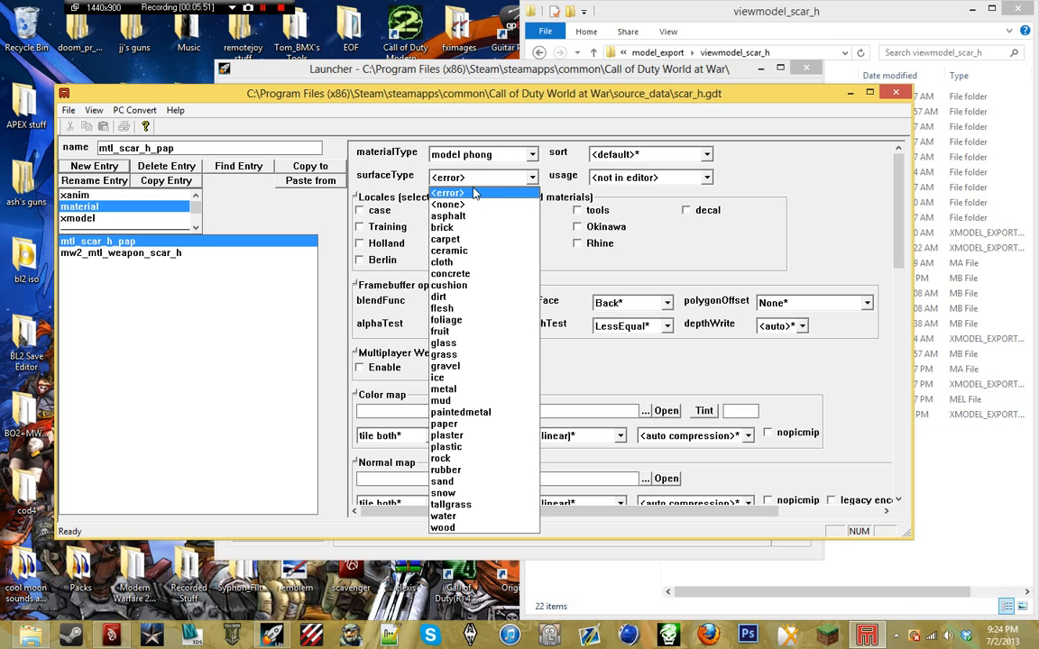
pyautogui.click(512, 390)
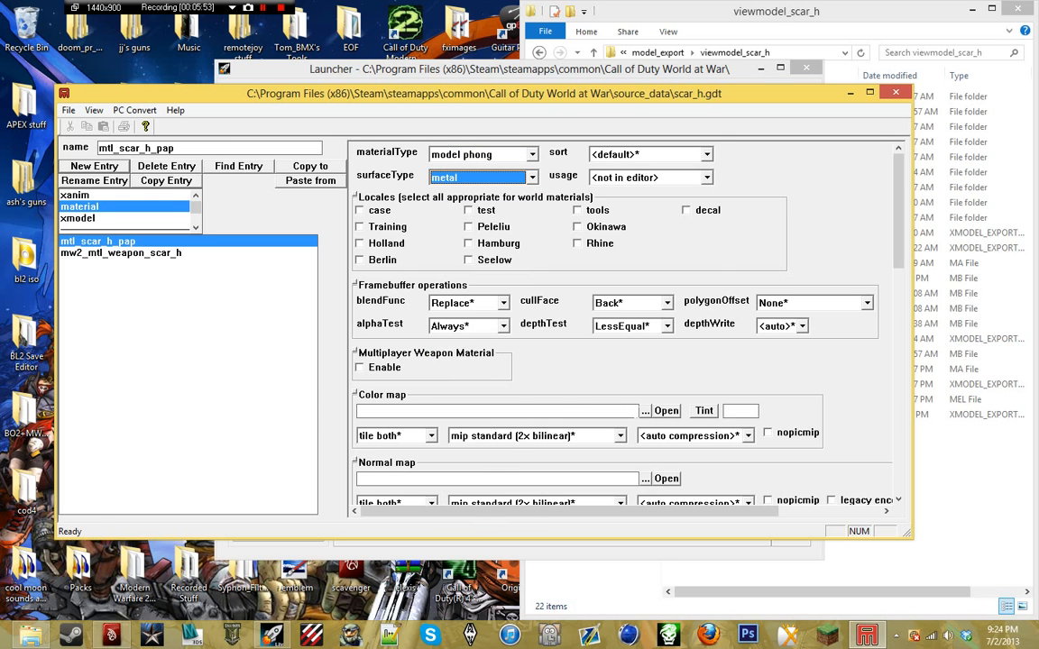
# - Start choosing the color map image for mtl_scar_h_pap and browse to the model_export\bo2_camo folder
pyautogui.click(645, 411)
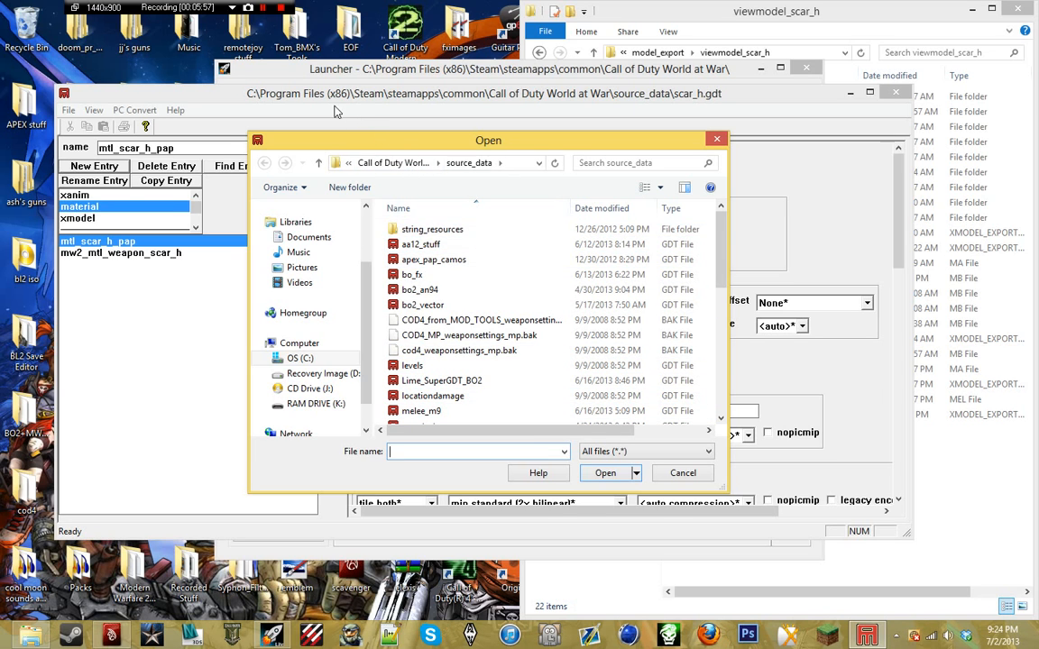
pyautogui.click(263, 8)
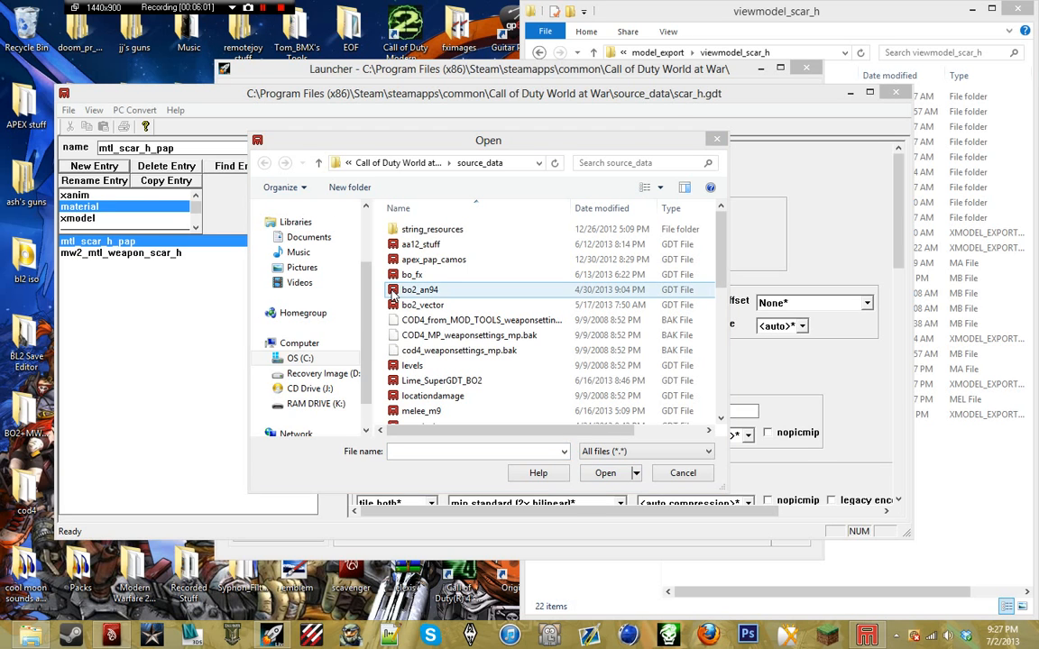
pyautogui.click(429, 163)
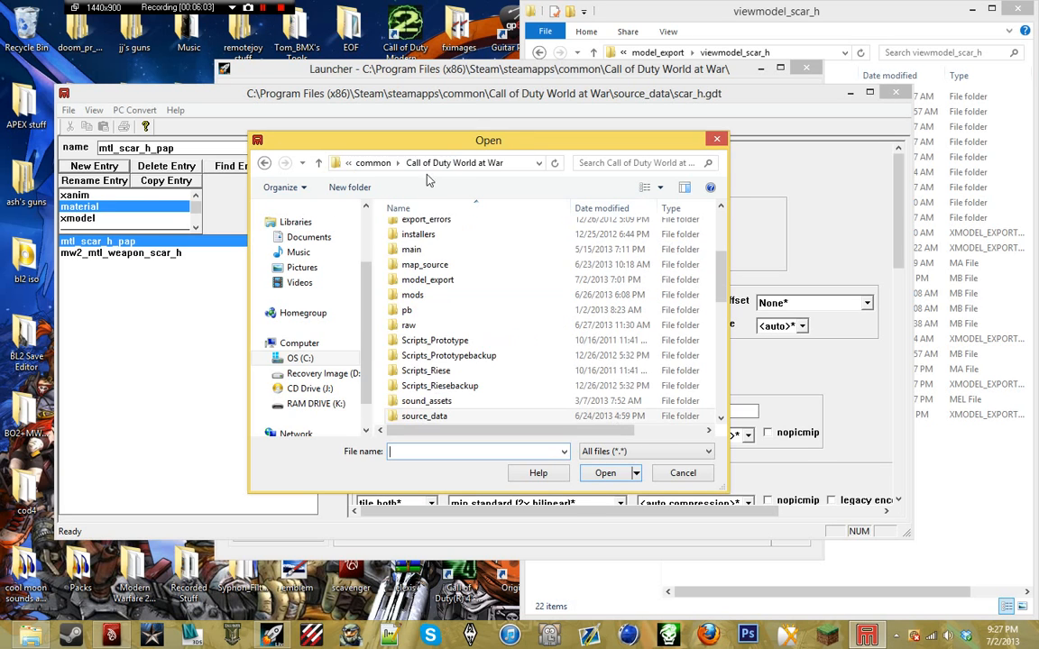
pyautogui.doubleClick(475, 281)
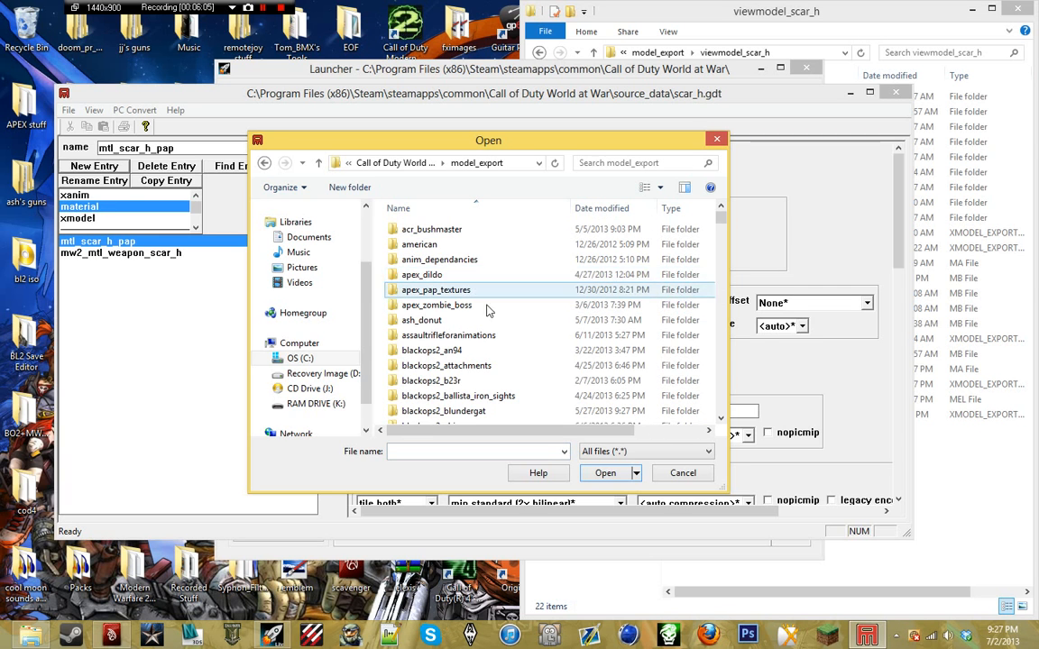
pyautogui.scroll(-10, 487, 311)
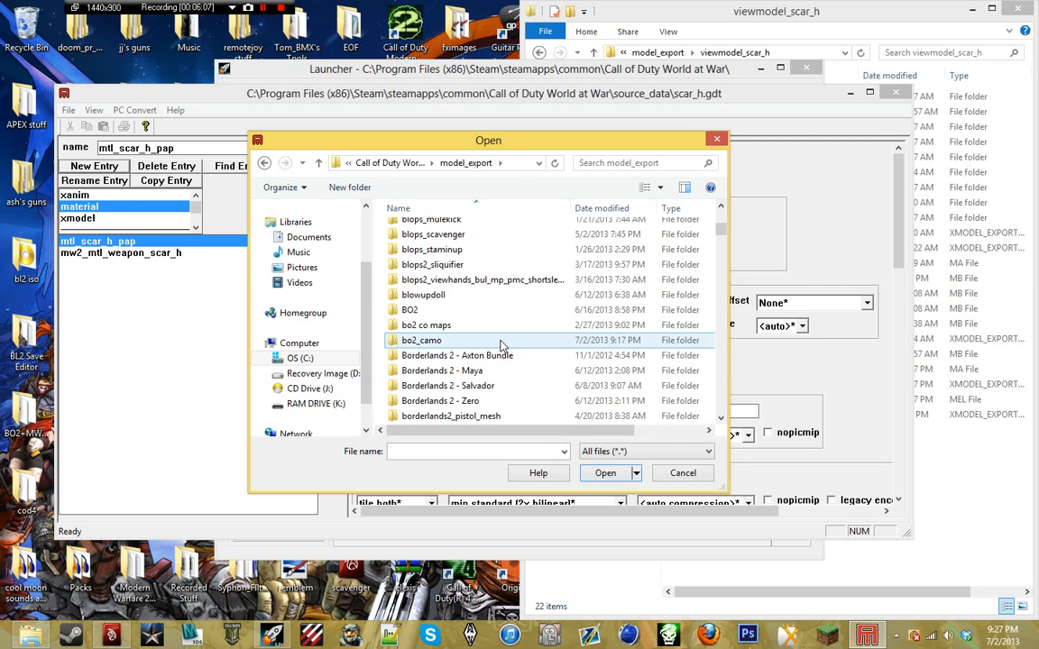
pyautogui.doubleClick(500, 341)
pyautogui.scroll(-3, 501, 344)
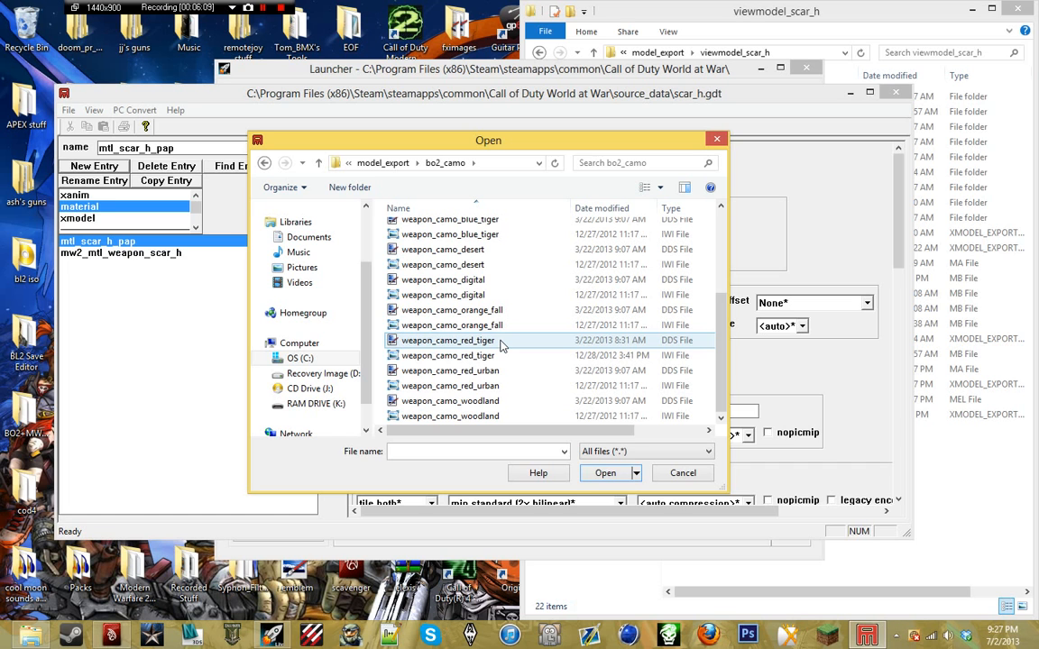
# - Switch to Maya and check the image file name of the mtl_scar_h_pap camo texture in the Hypershade
pyautogui.click(106, 633)
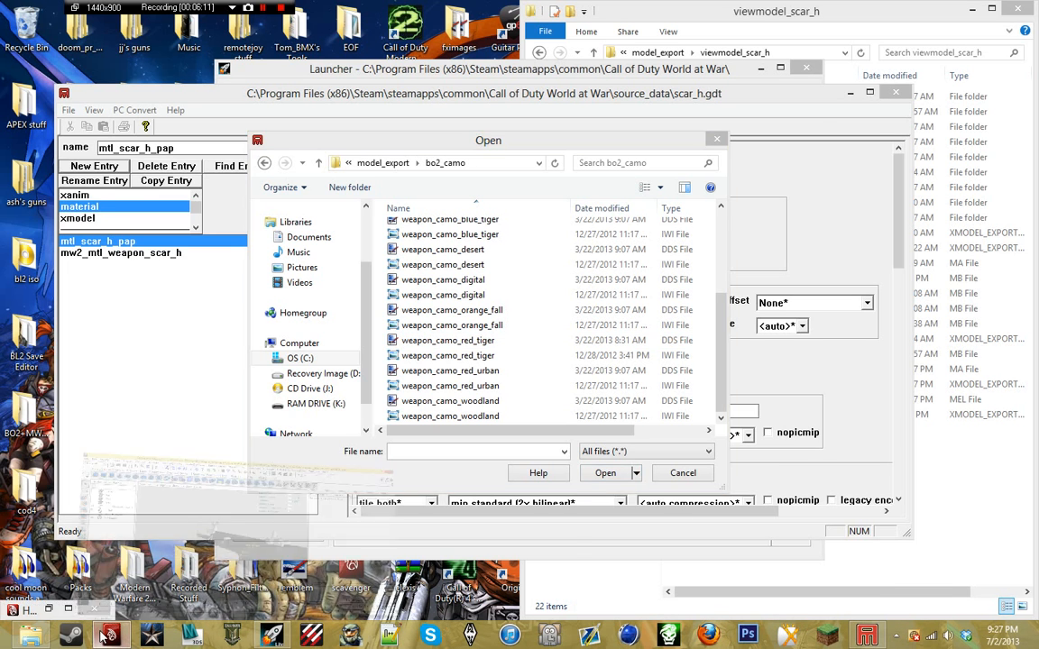
pyautogui.click(47, 608)
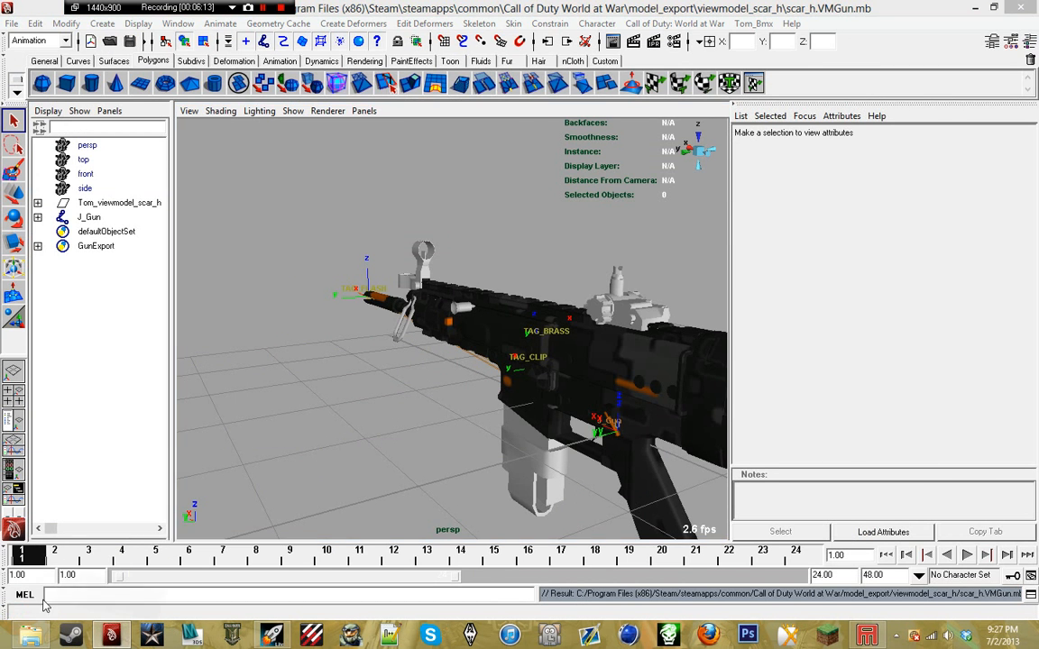
pyautogui.click(318, 146)
pyautogui.moveTo(225, 47); pyautogui.dragTo(1, 36)
pyautogui.click(1001, 286)
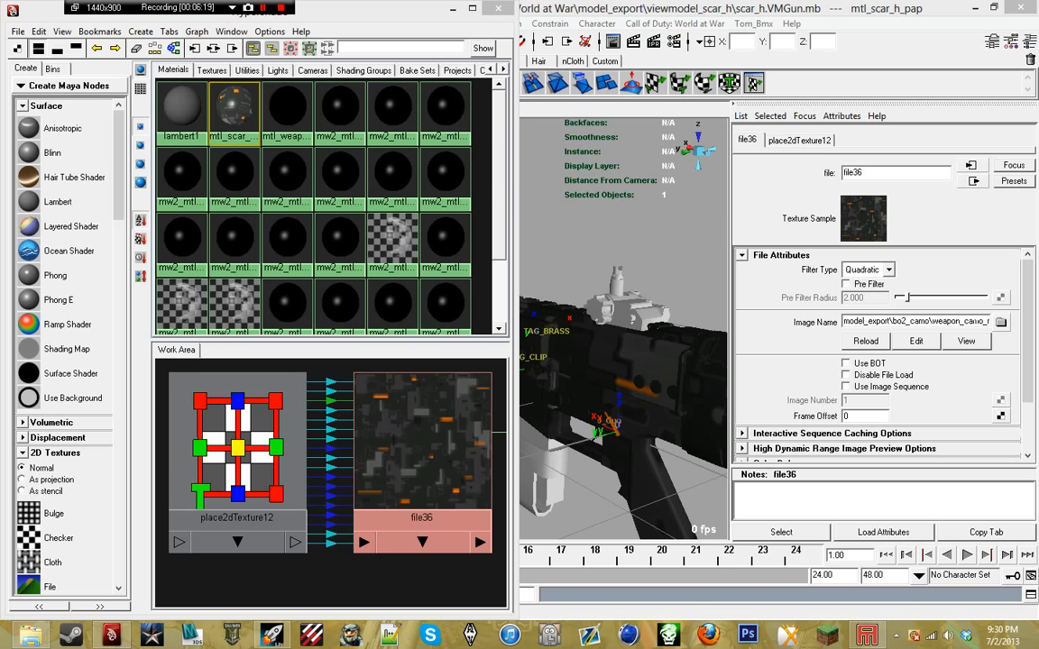
pyautogui.click(974, 321)
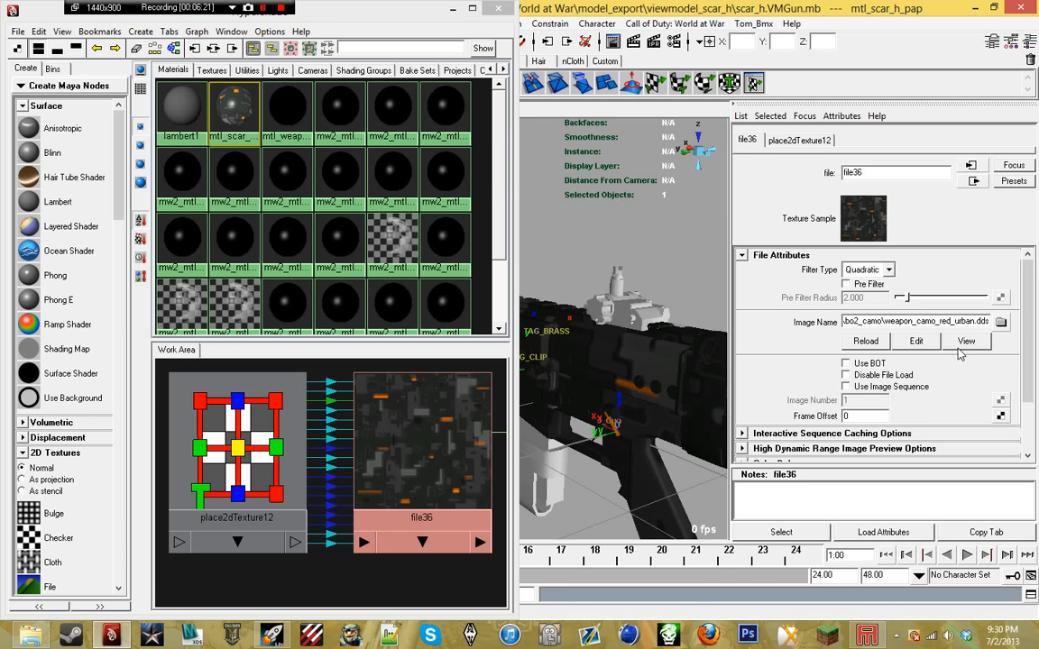
# - Return to Asset Manager, assign weapon_camo_red_urban.dds as the material's color map, and set cullFace to None
pyautogui.click(868, 636)
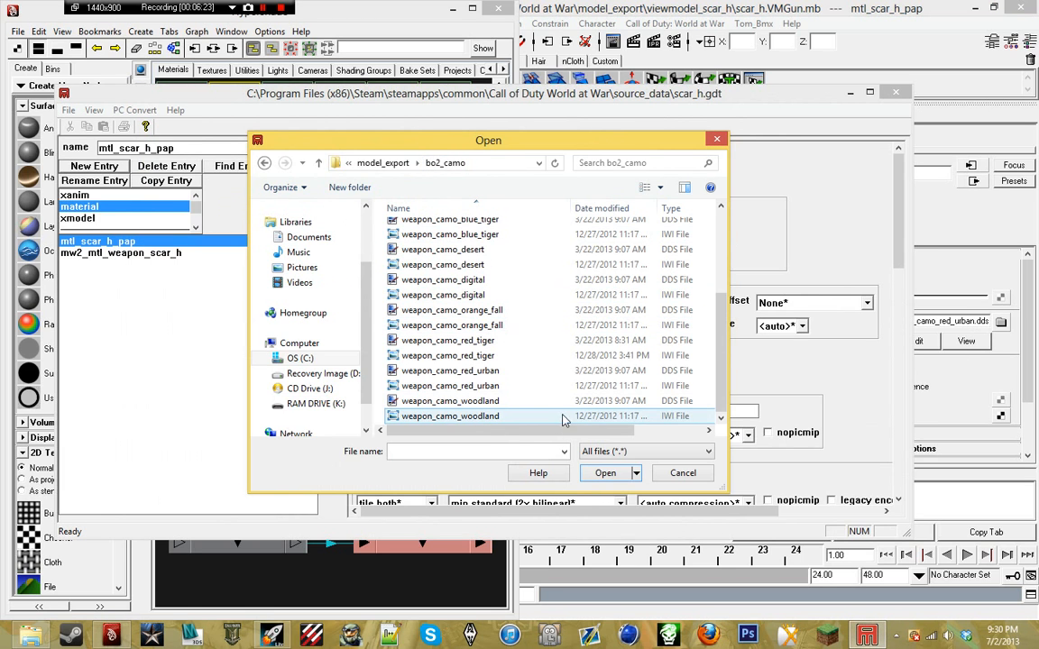
pyautogui.click(559, 371)
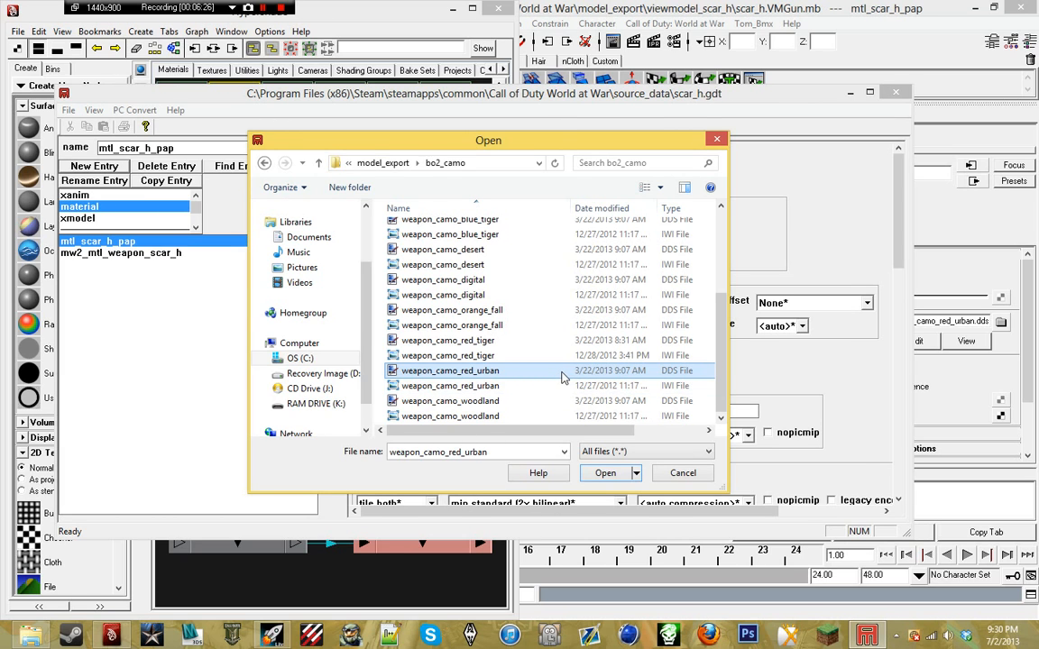
pyautogui.doubleClick(561, 375)
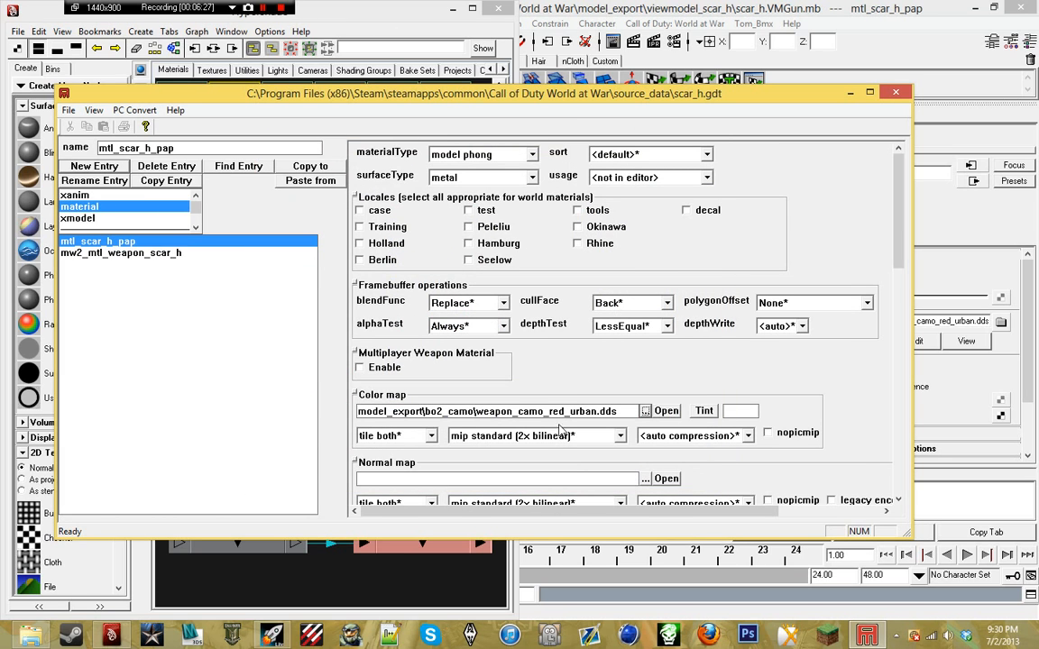
pyautogui.click(625, 303)
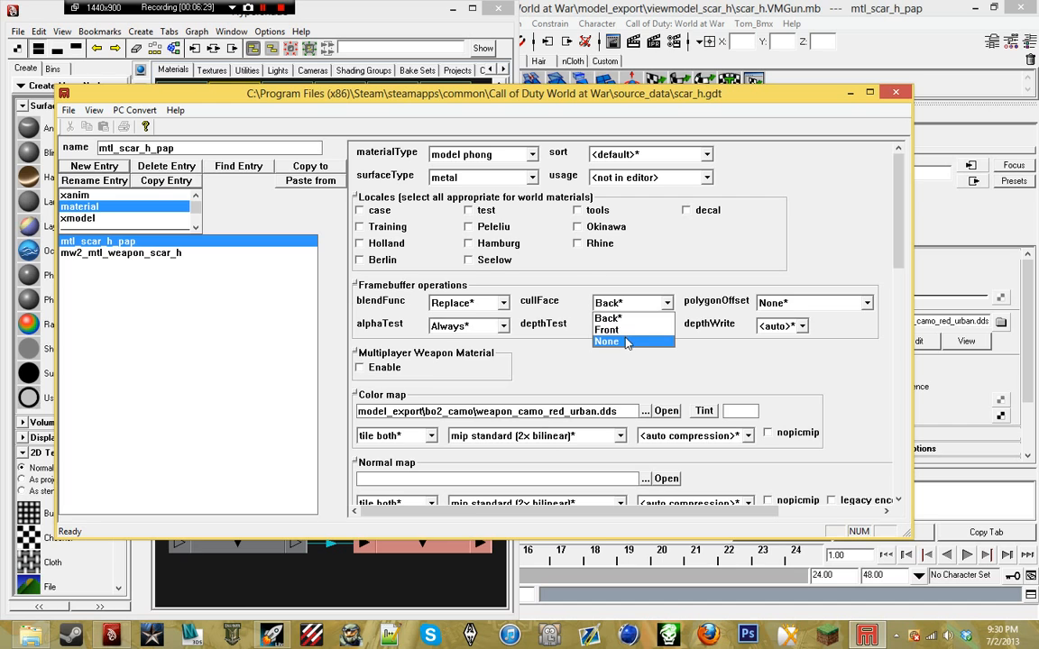
pyautogui.click(622, 337)
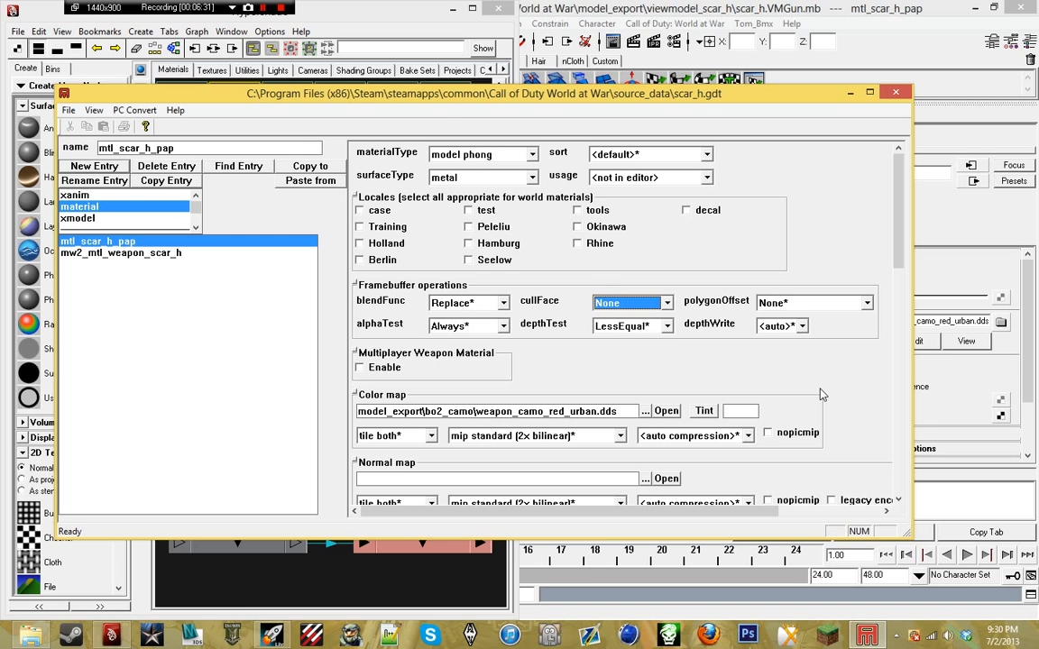
# - Run the PC conversion on the mtl_scar_h_pap material only and dismiss the converter console
pyautogui.press('F10')
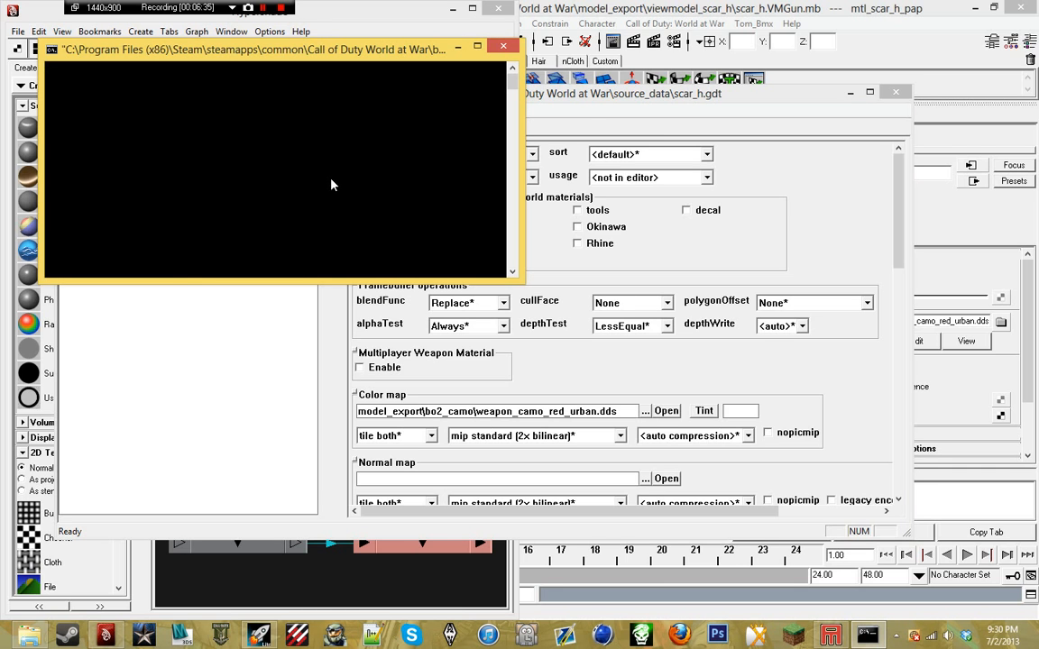
pyautogui.click(552, 98)
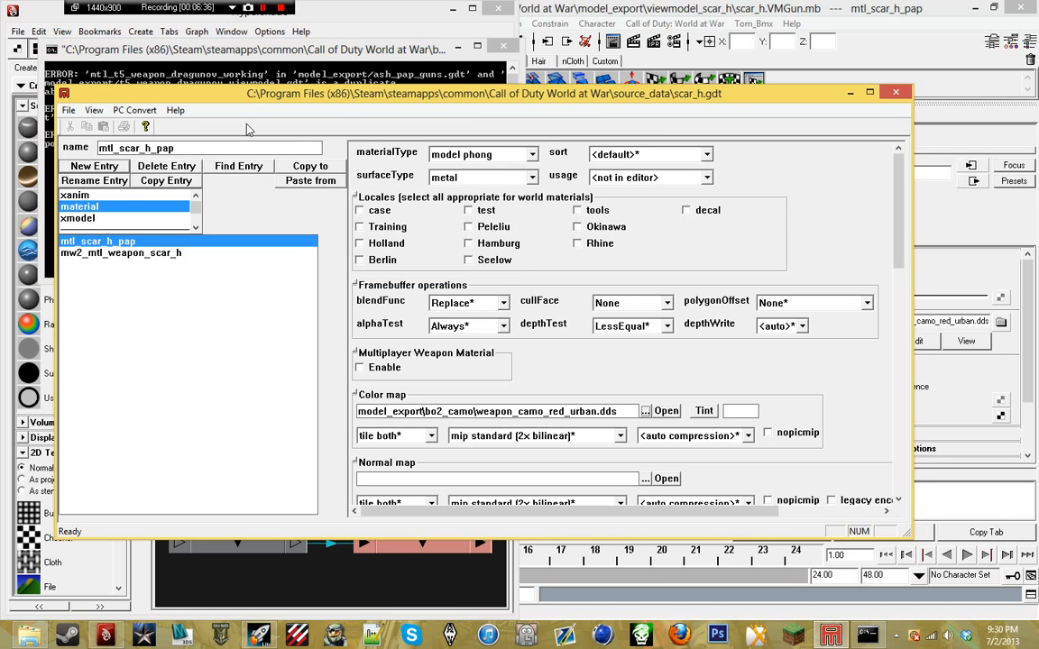
pyautogui.click(135, 110)
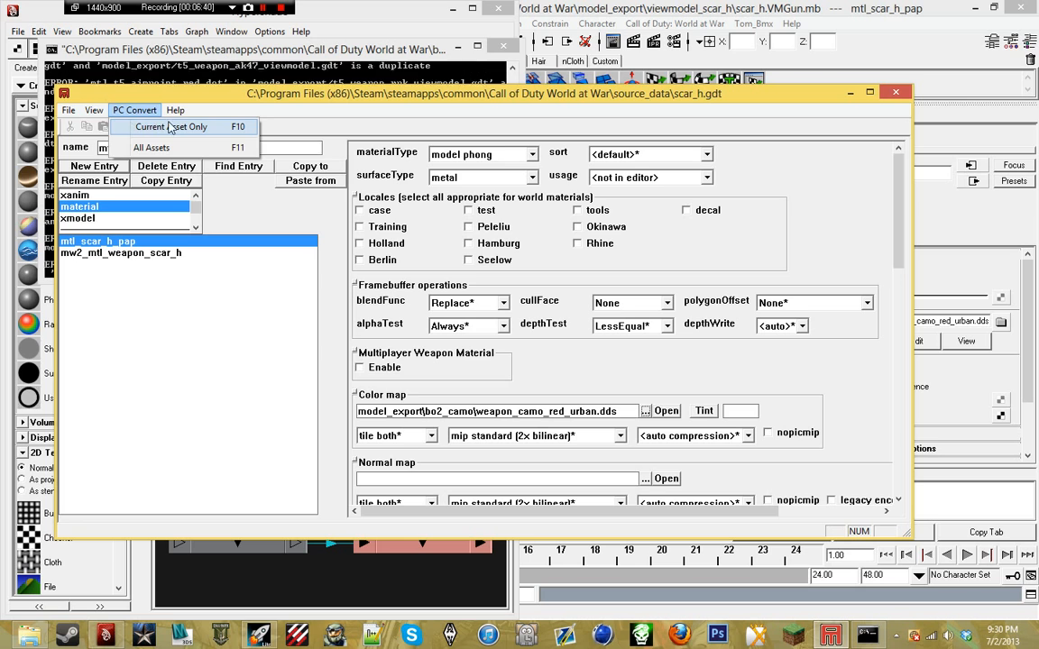
pyautogui.click(162, 127)
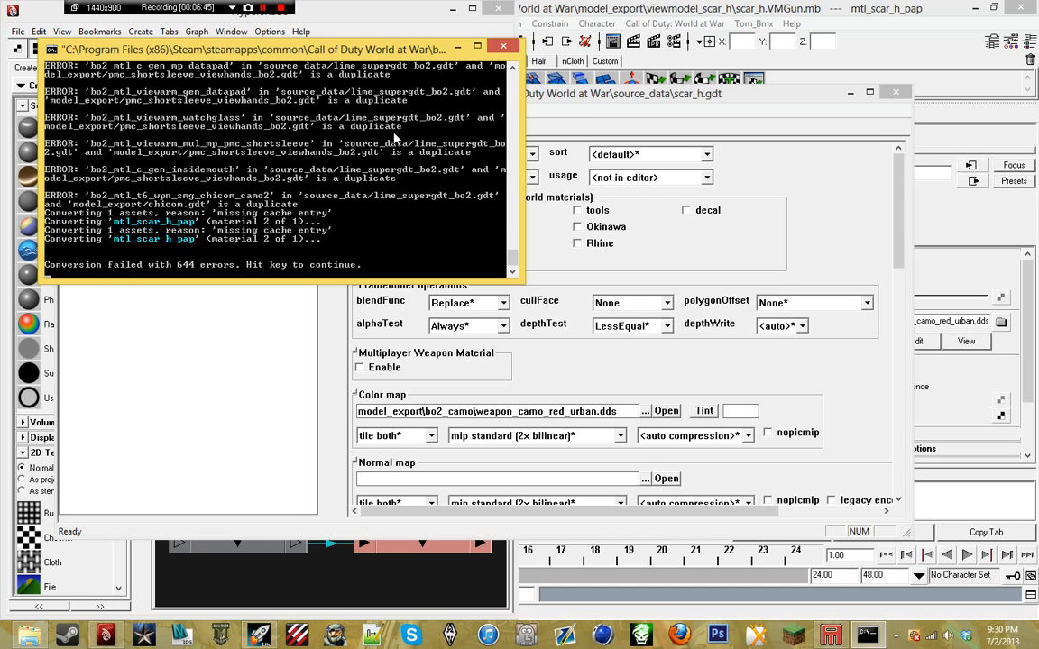
pyautogui.press('Return')
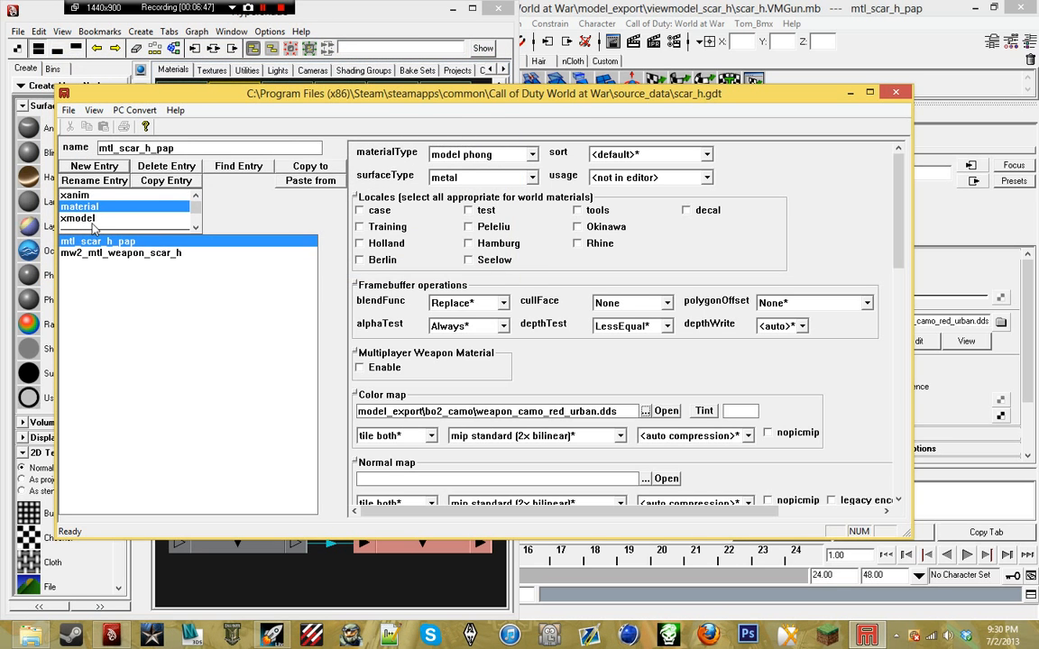
# - Add a new xmodel entry named rollon_scar_h_view_pap and set its type to animated
pyautogui.click(81, 219)
pyautogui.click(95, 167)
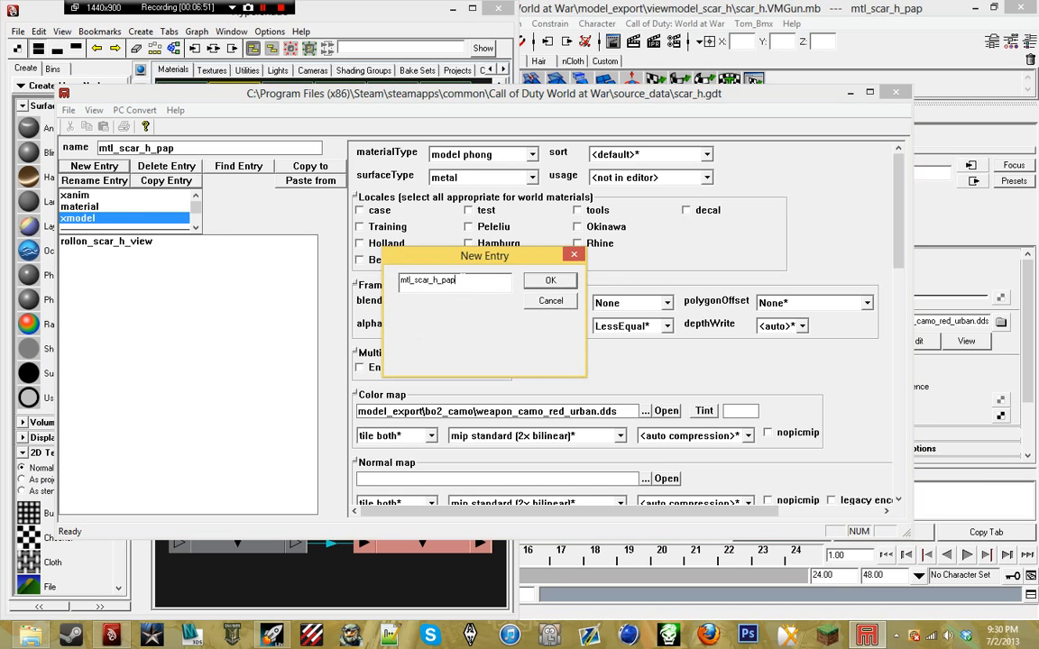
pyautogui.moveTo(455, 280); pyautogui.dragTo(267, 282)
pyautogui.write('ro')
pyautogui.press('Return')
pyautogui.click(502, 155)
pyautogui.click(510, 170)
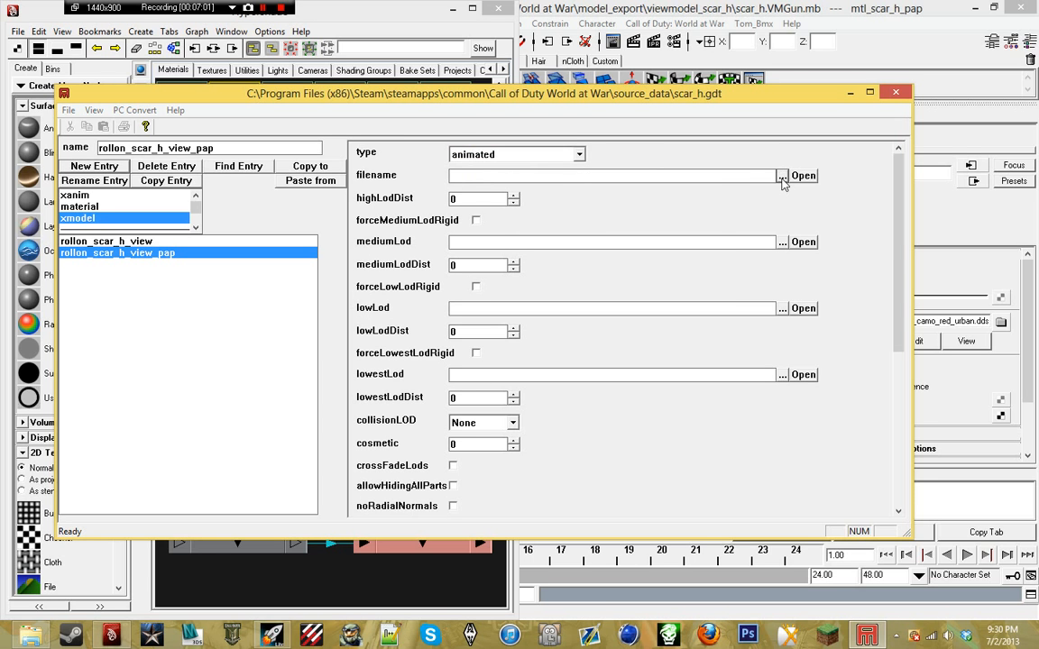
# - Set the rollon_scar_h_view_pap filename to viewmodel_scar_h_pap.XMODEL_EXPORT from the model_export\viewmodel_scar_h folder
pyautogui.click(801, 176)
pyautogui.scroll(-5, 552, 341)
pyautogui.scroll(-20, 552, 340)
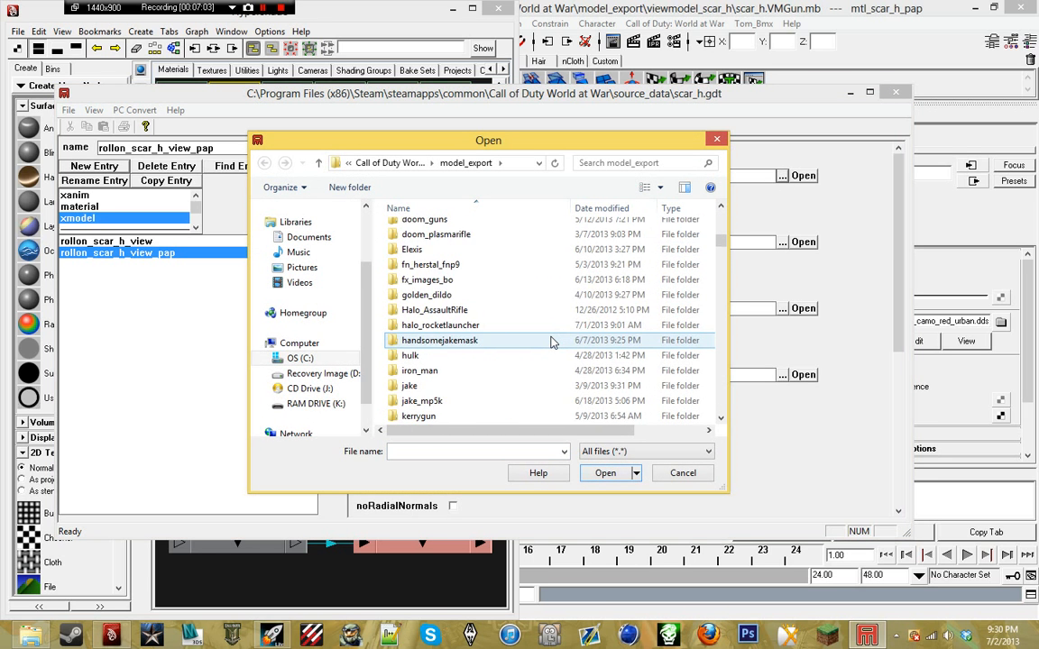
pyautogui.scroll(-10, 552, 341)
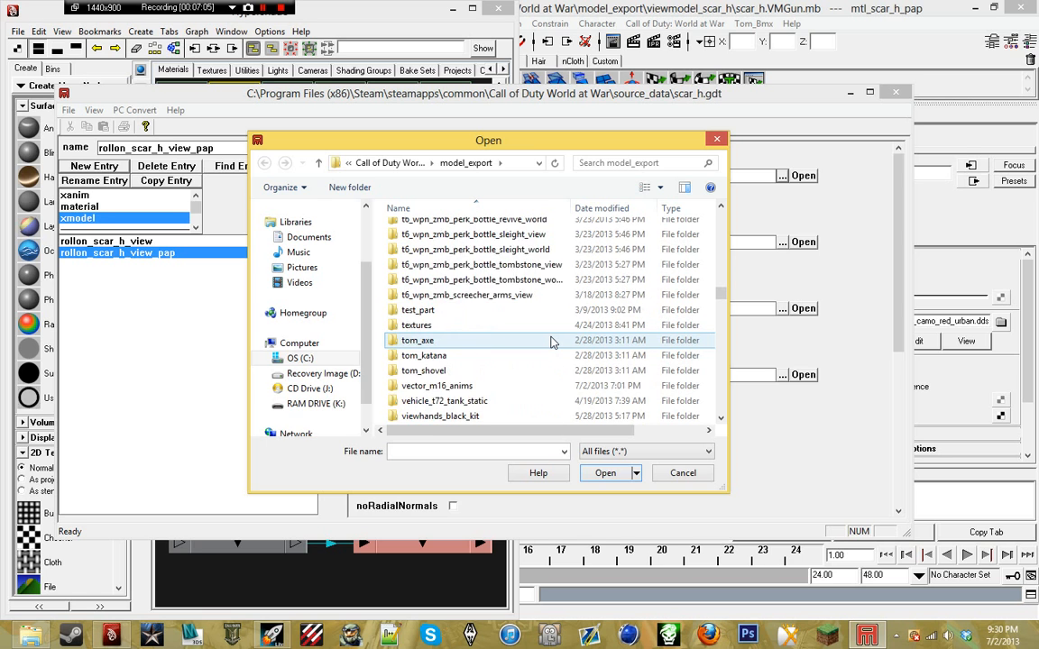
pyautogui.scroll(-15, 552, 341)
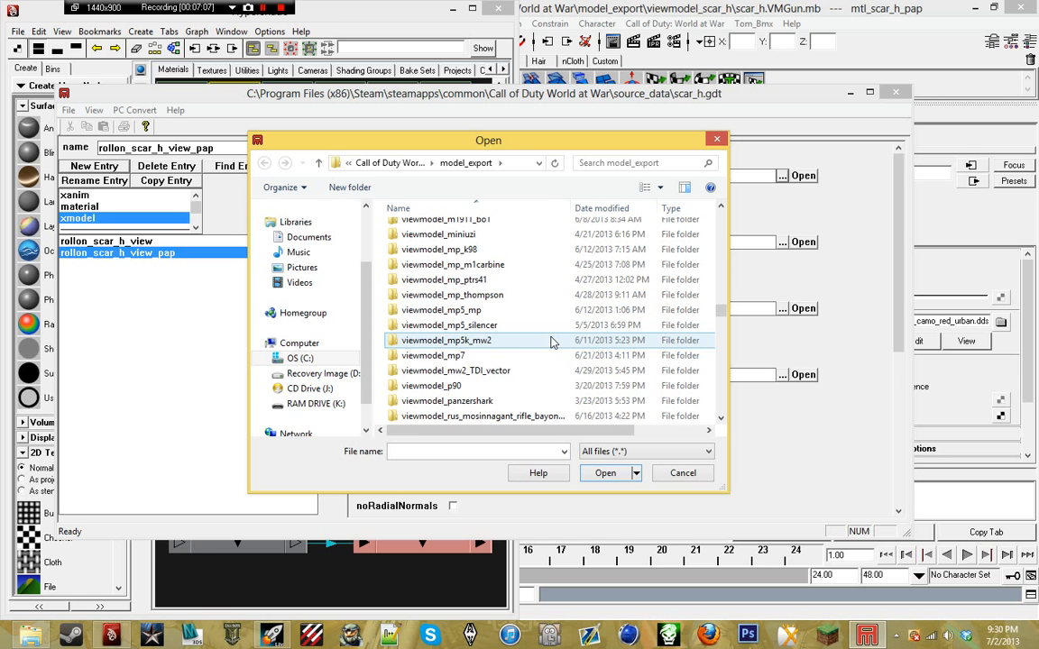
pyautogui.scroll(4, 552, 341)
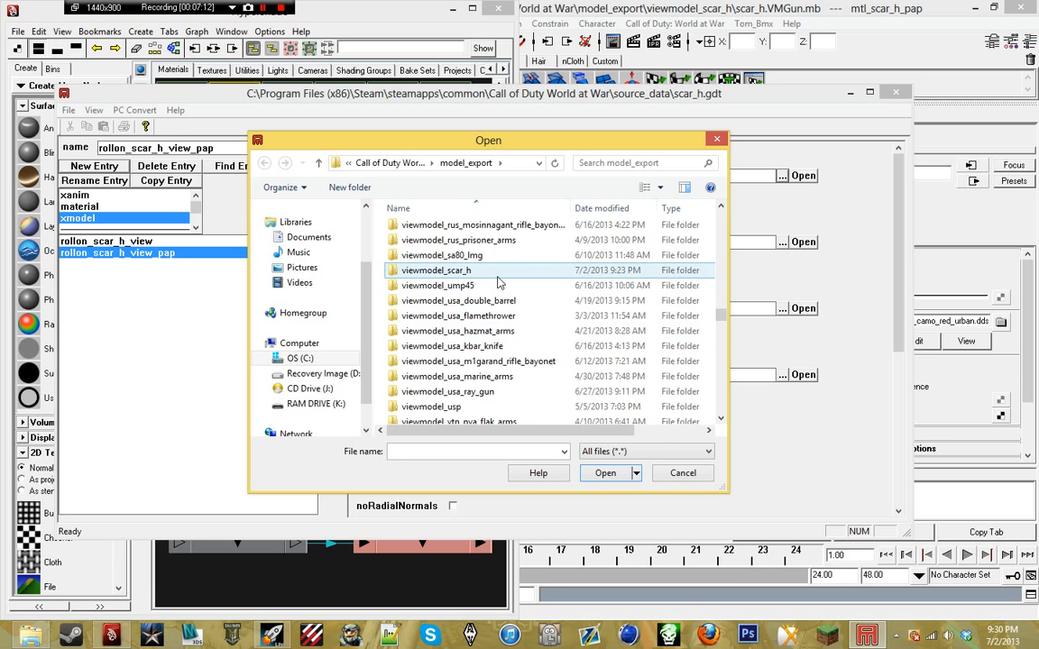
pyautogui.doubleClick(497, 275)
pyautogui.scroll(-4, 518, 311)
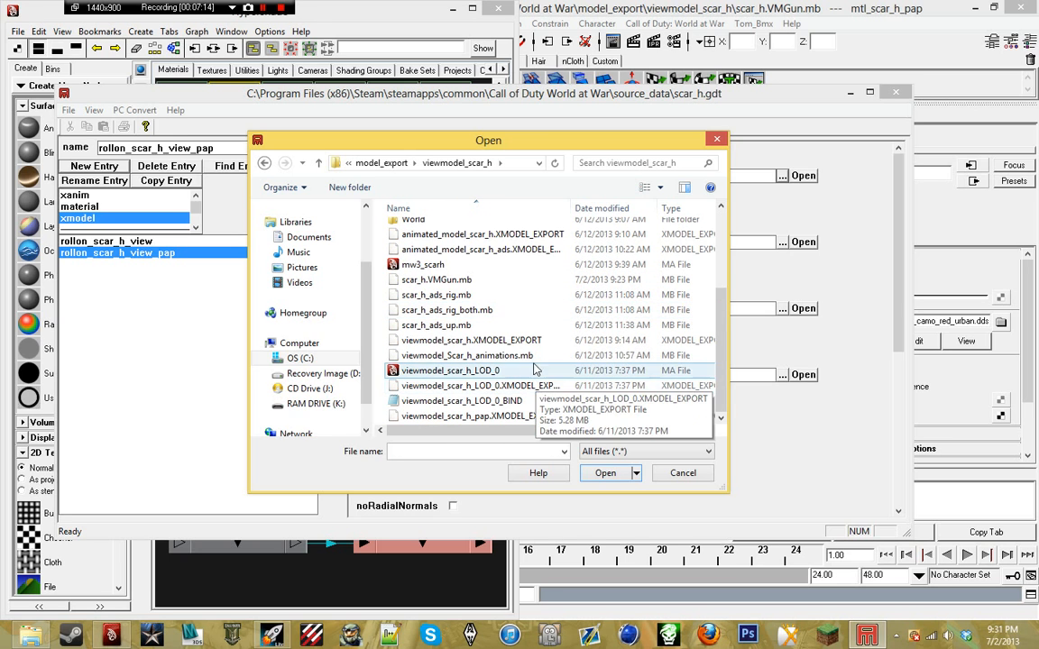
pyautogui.click(530, 418)
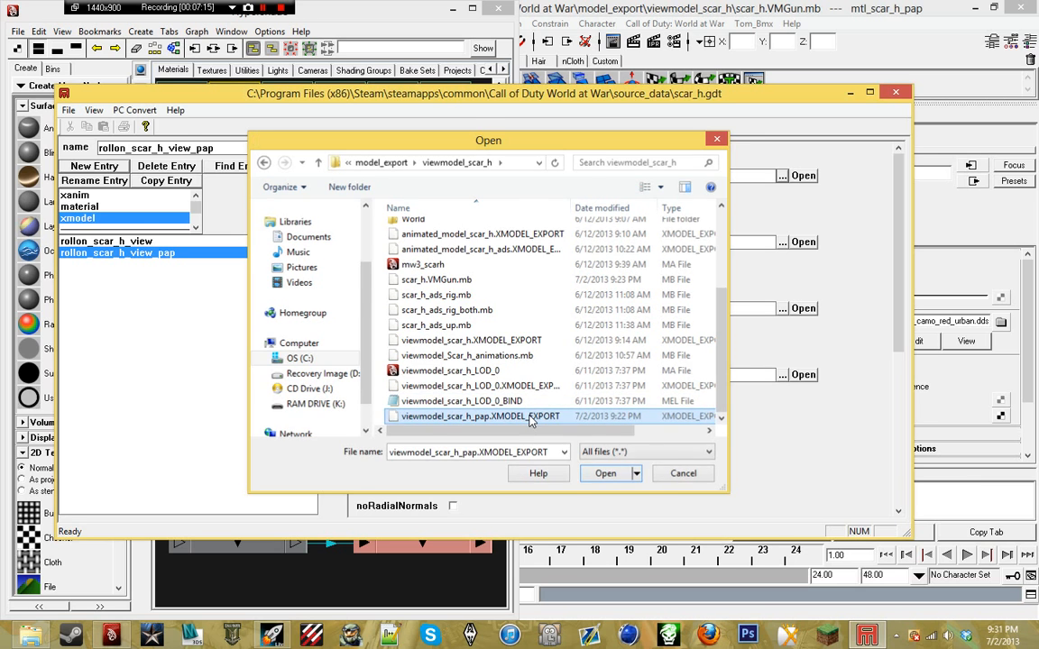
pyautogui.doubleClick(531, 417)
# - Run the PC conversion on the rollon_scar_h_view_pap xmodel only, then close Asset Manager
pyautogui.click(134, 110)
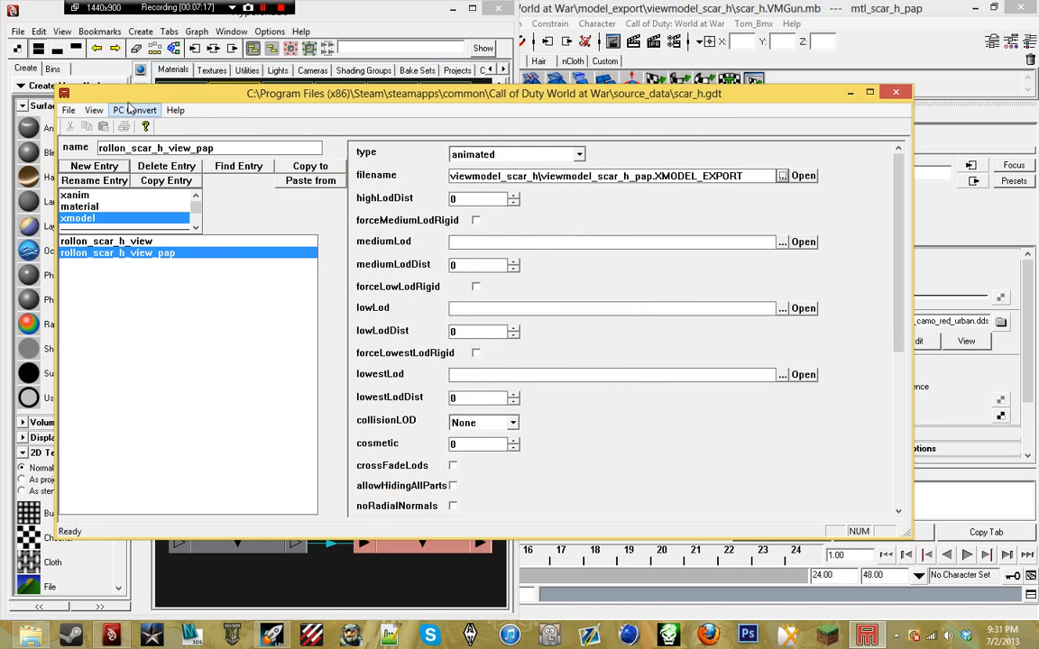
pyautogui.click(147, 127)
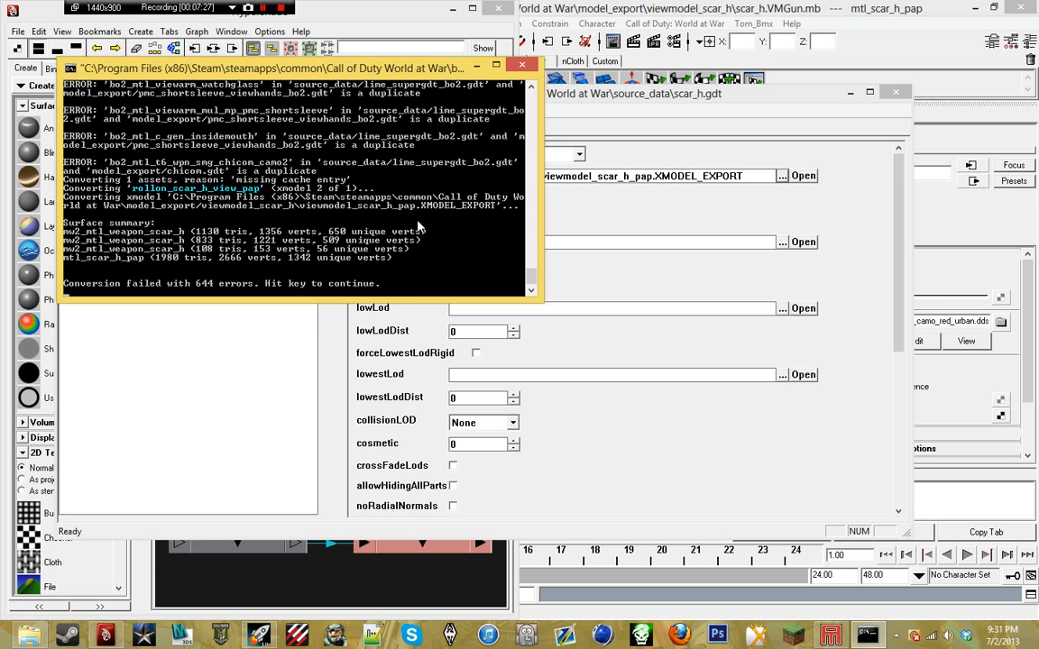
pyautogui.press('Return')
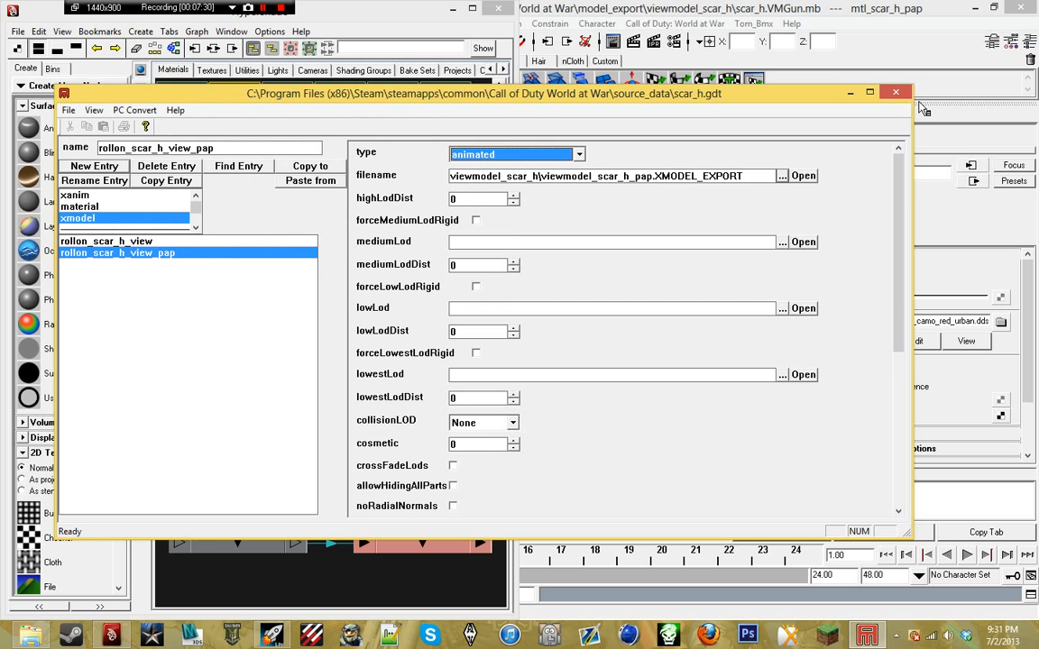
pyautogui.click(891, 94)
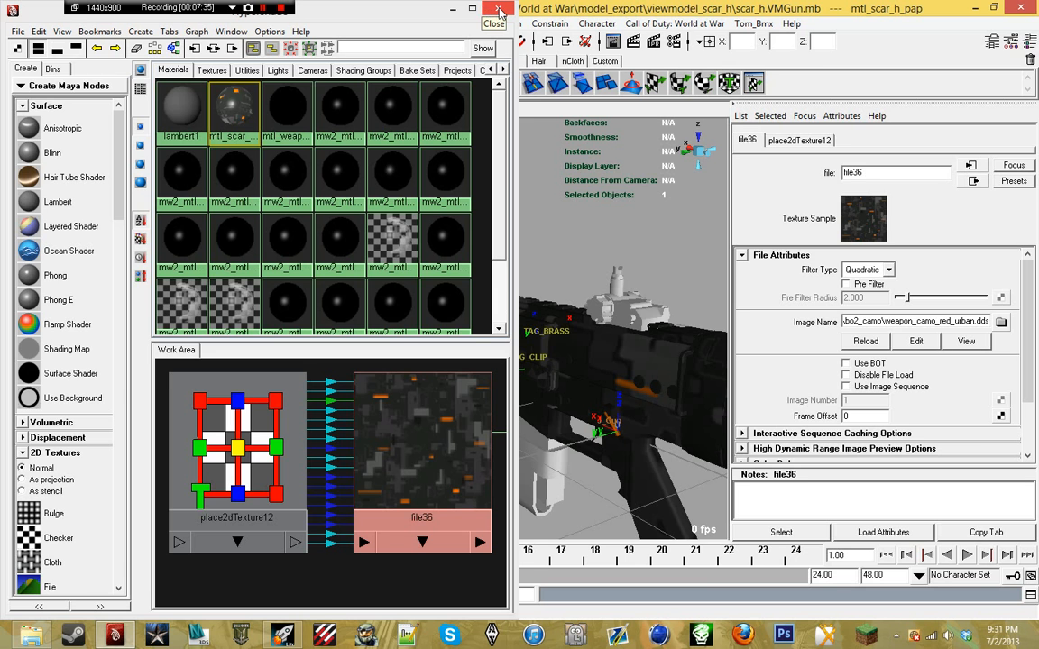
# - Save the scar_h.VMGun.mb scene in Maya and close Maya along with its Hypershade
pyautogui.click(498, 9)
pyautogui.click(12, 22)
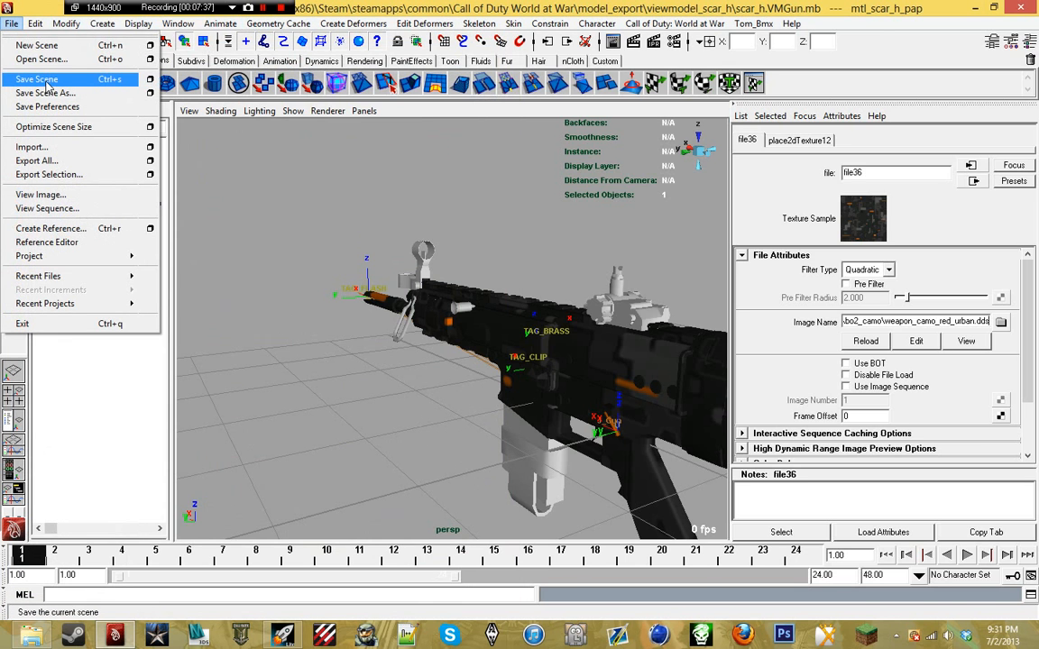
pyautogui.click(41, 79)
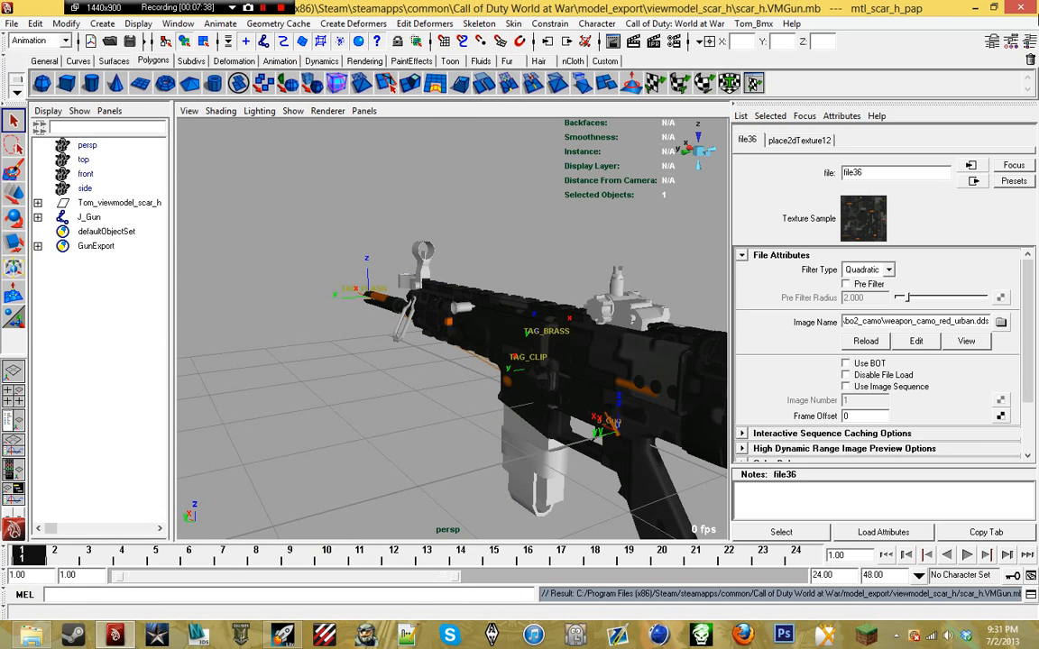
pyautogui.click(1022, 8)
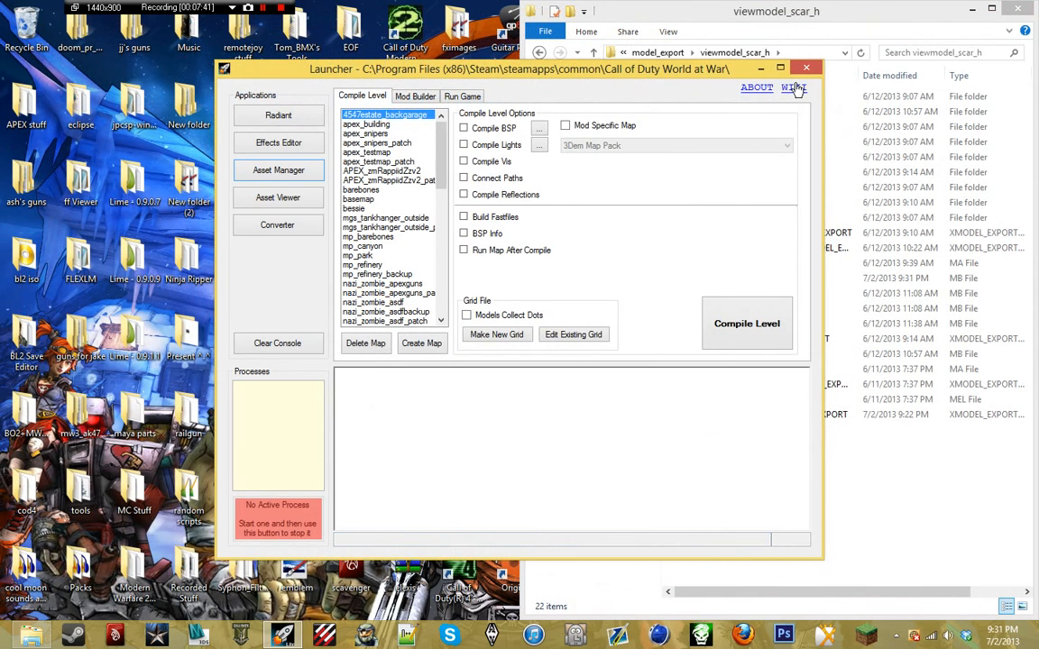
# - Close the Launcher and open the mods\syphon_shanty\weapons\sp folder inside the Call of Duty World at War directory
pyautogui.click(804, 69)
pyautogui.press('super+Up')
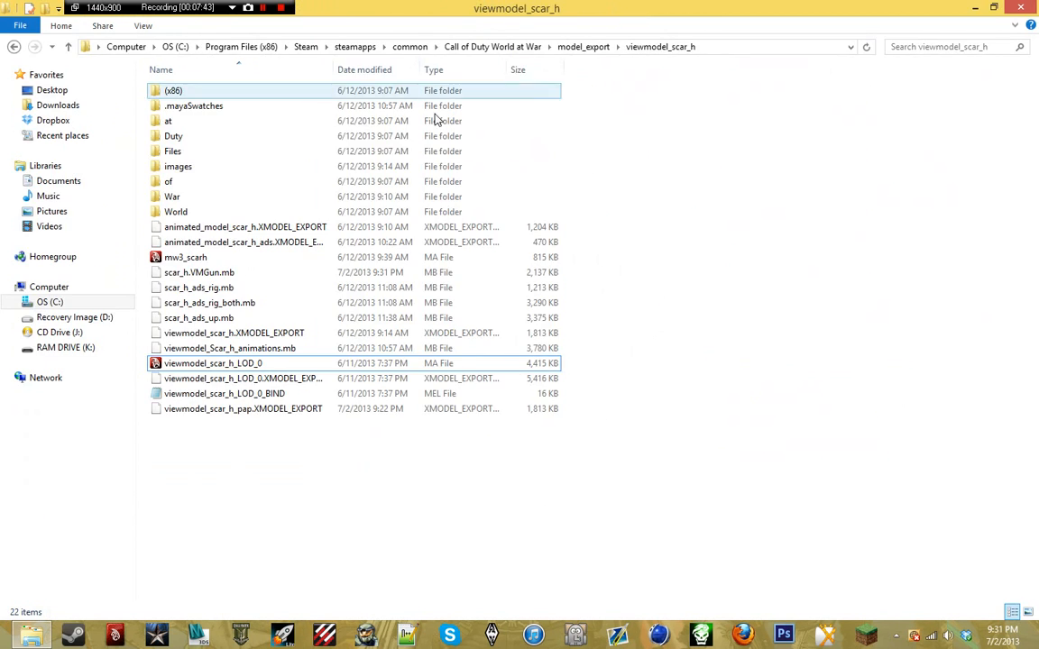
pyautogui.click(451, 46)
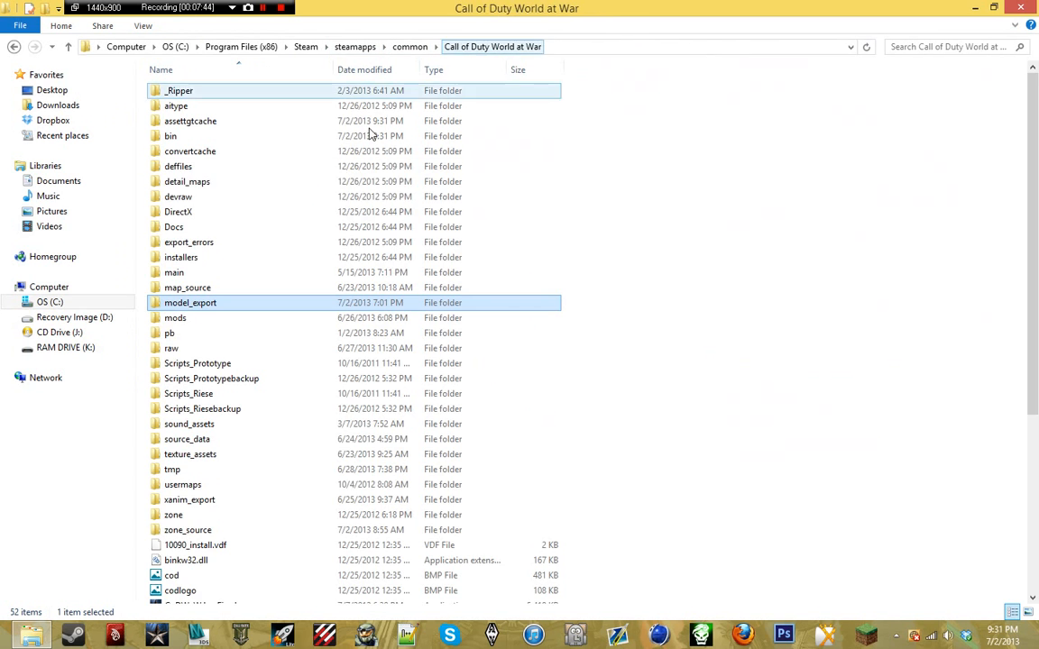
pyautogui.doubleClick(194, 324)
pyautogui.scroll(-20, 287, 315)
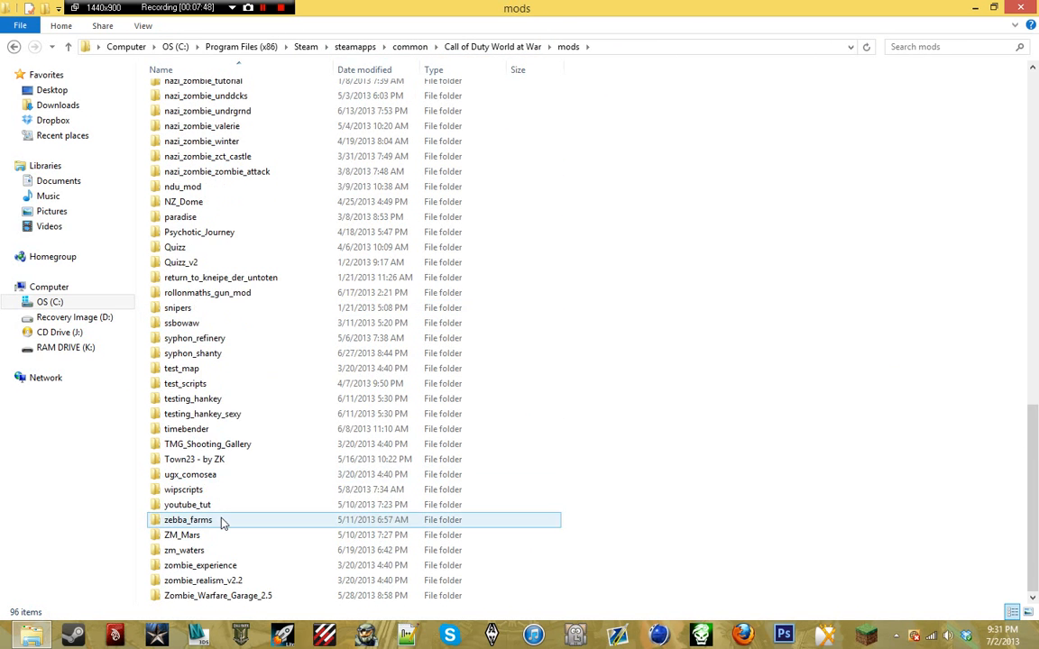
pyautogui.doubleClick(232, 354)
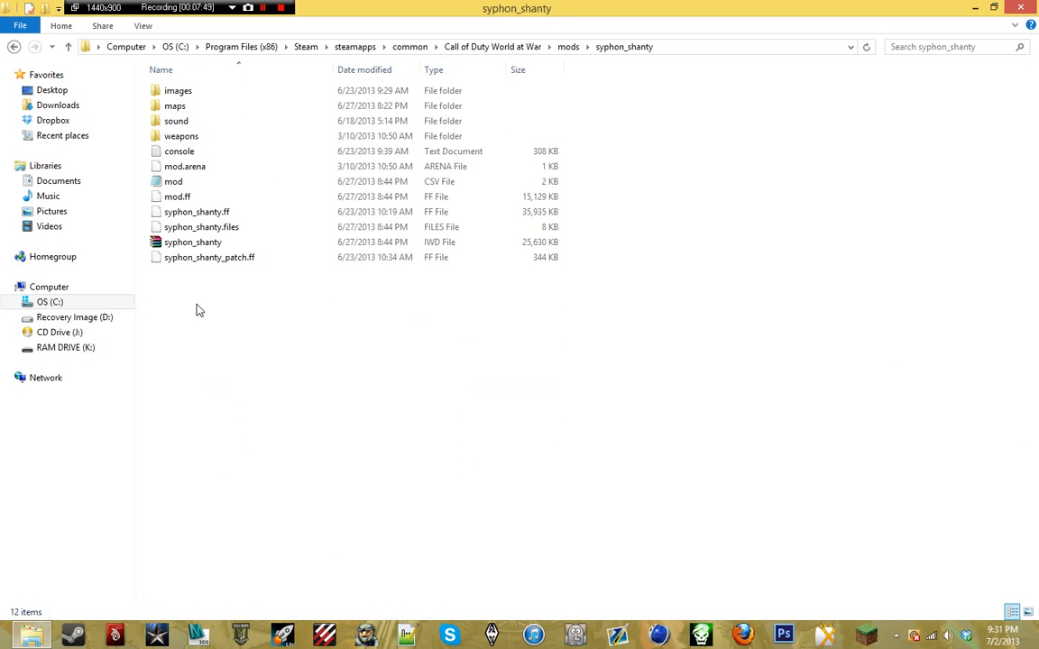
pyautogui.doubleClick(192, 138)
pyautogui.doubleClick(176, 91)
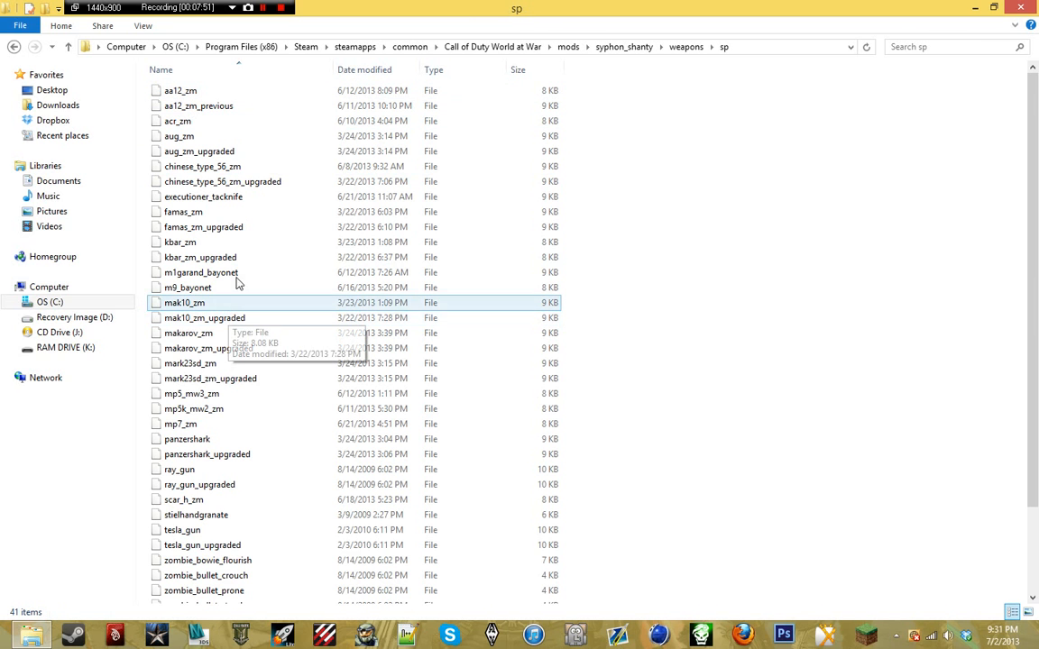
# - Duplicate the scar_h_zm weapon file within the sp folder
pyautogui.rightClick(214, 506)
pyautogui.click(275, 420)
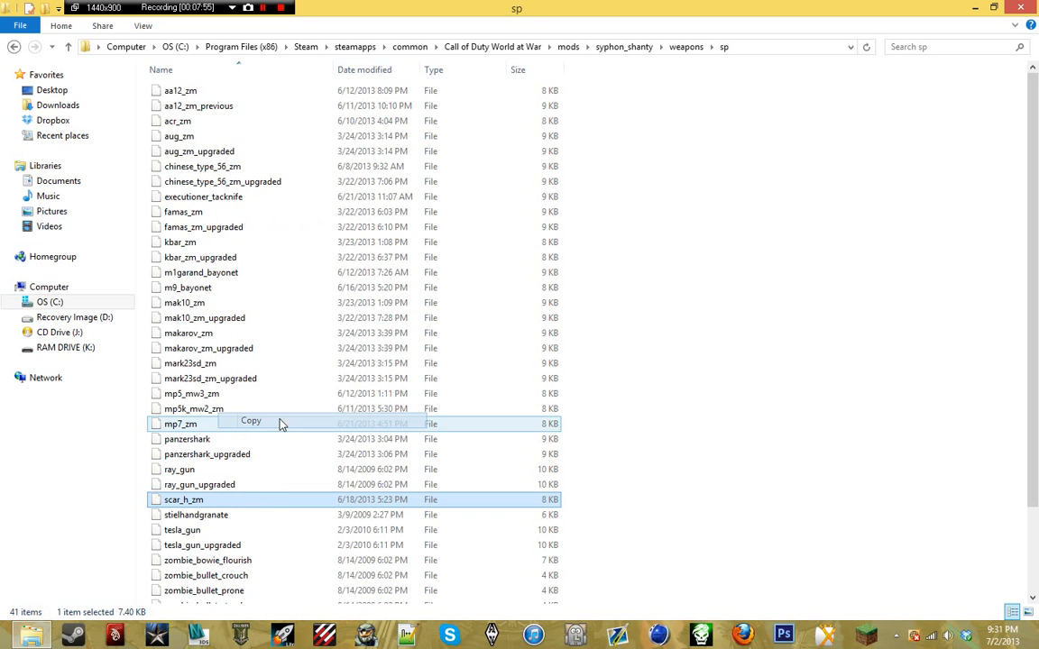
pyautogui.rightClick(687, 442)
pyautogui.click(738, 334)
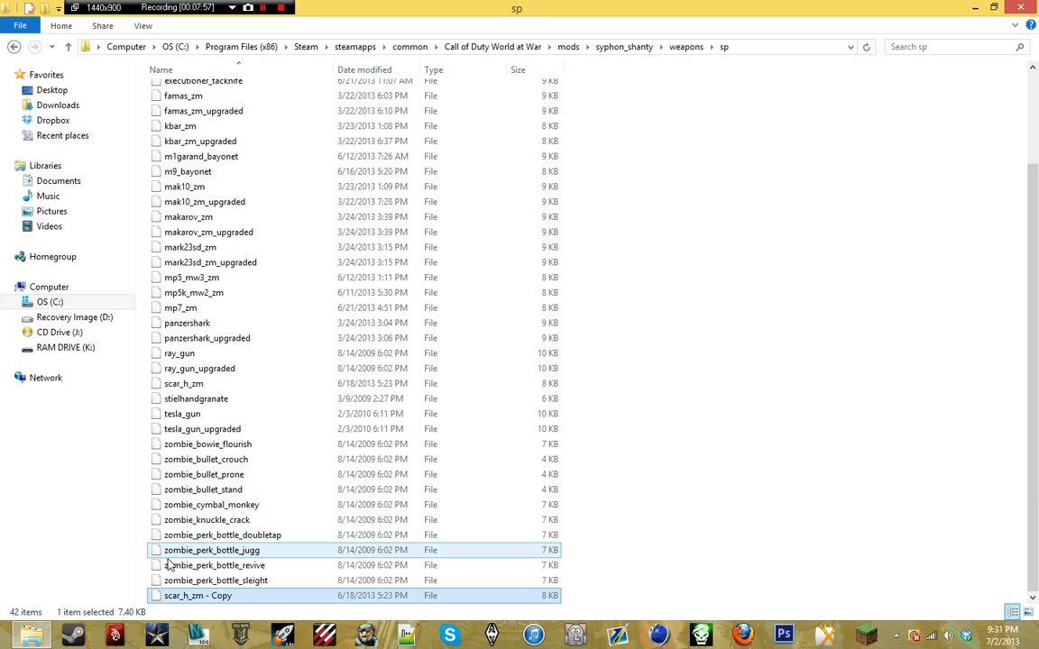
# - Rename the copied weapon file to scar_h_zm_upgraded
pyautogui.click(200, 597)
pyautogui.press('Right')
pyautogui.press('BackSpace')
pyautogui.press('BackSpace')
pyautogui.press('BackSpace')
pyautogui.press('BackSpace')
pyautogui.press('BackSpace')
pyautogui.press('BackSpace')
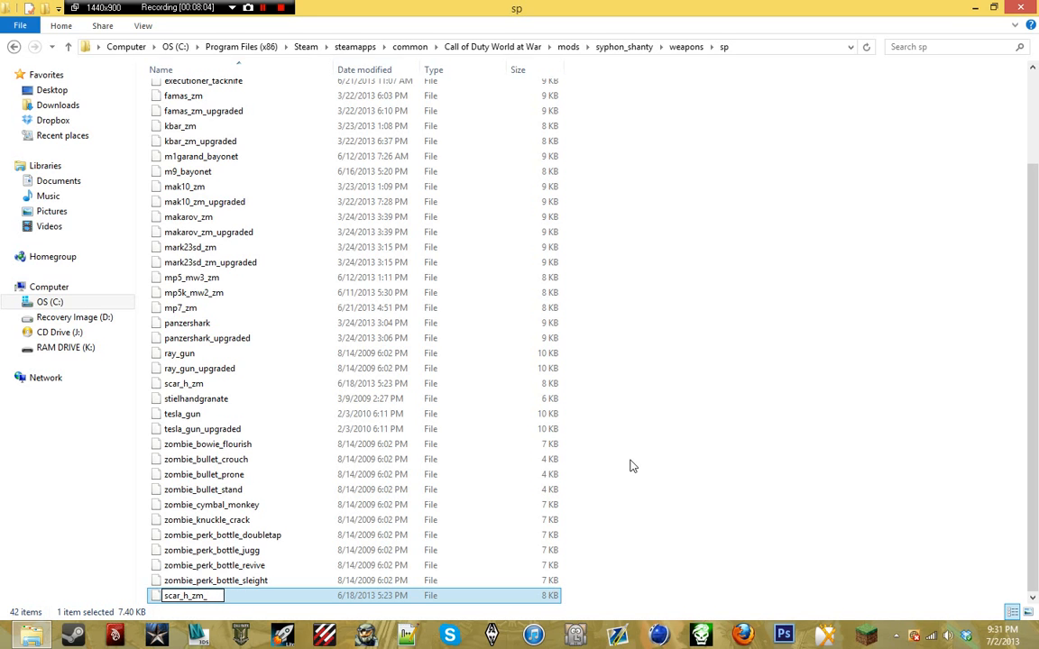
pyautogui.write('_upgraded')
pyautogui.press('Return')
# - Open the scar_h_zm_upgraded weapon file in Notepad and maximize its window
pyautogui.press('Return')
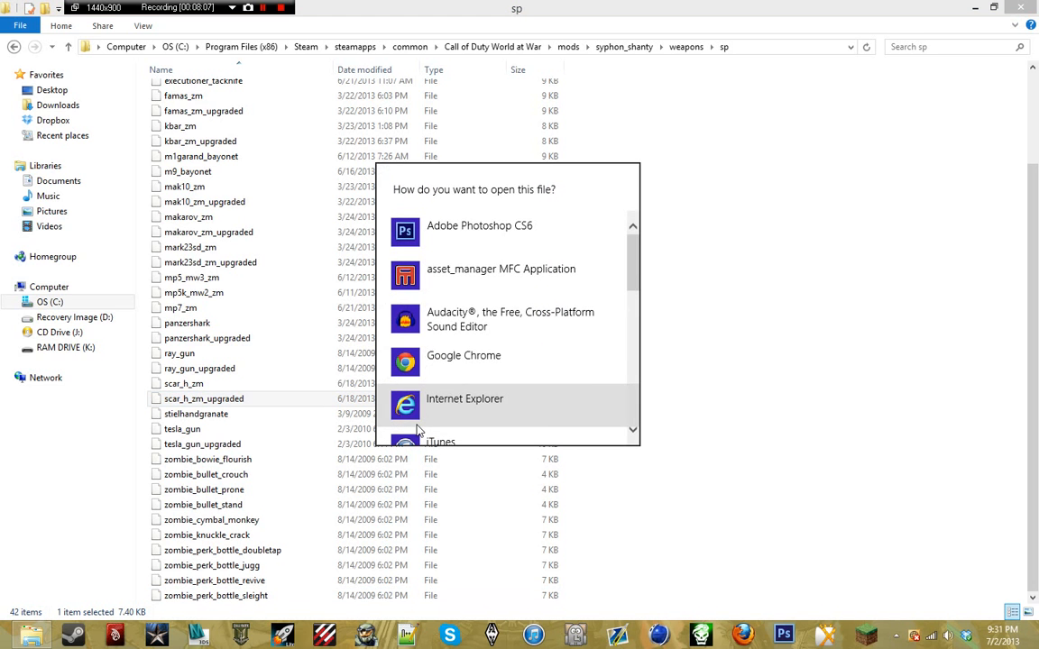
pyautogui.scroll(-3, 471, 385)
pyautogui.click(459, 397)
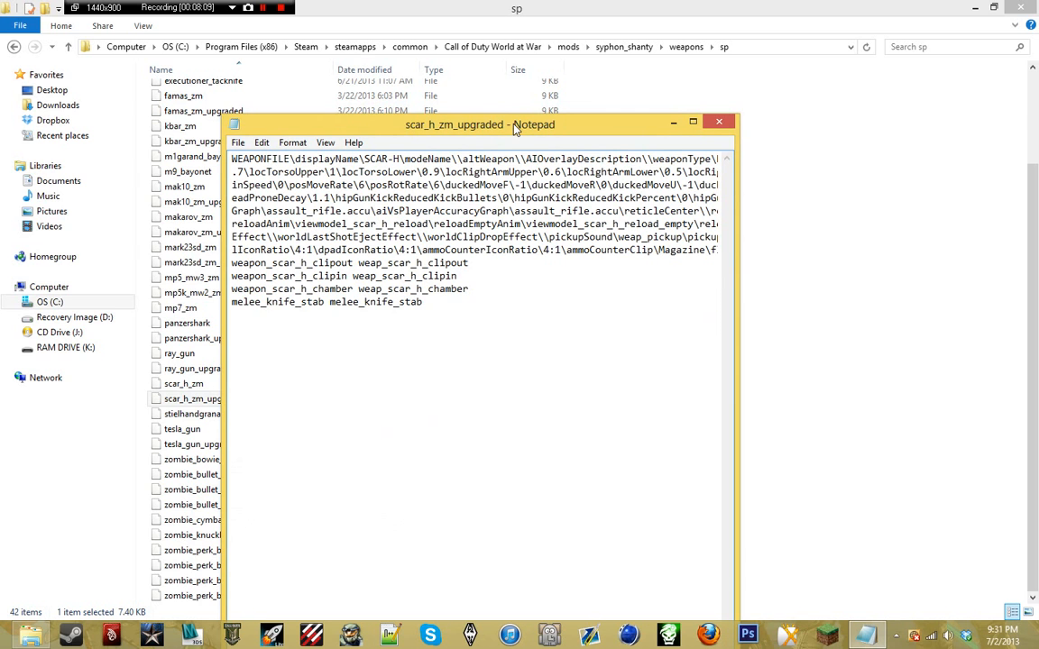
pyautogui.moveTo(456, 92); pyautogui.dragTo(514, 7)
# - Select the SCAR-H value of the displayName setting in the weapon file
pyautogui.moveTo(138, 40); pyautogui.dragTo(219, 40)
pyautogui.hscroll(3, 219, 40)
pyautogui.hscroll(-3, 219, 40)
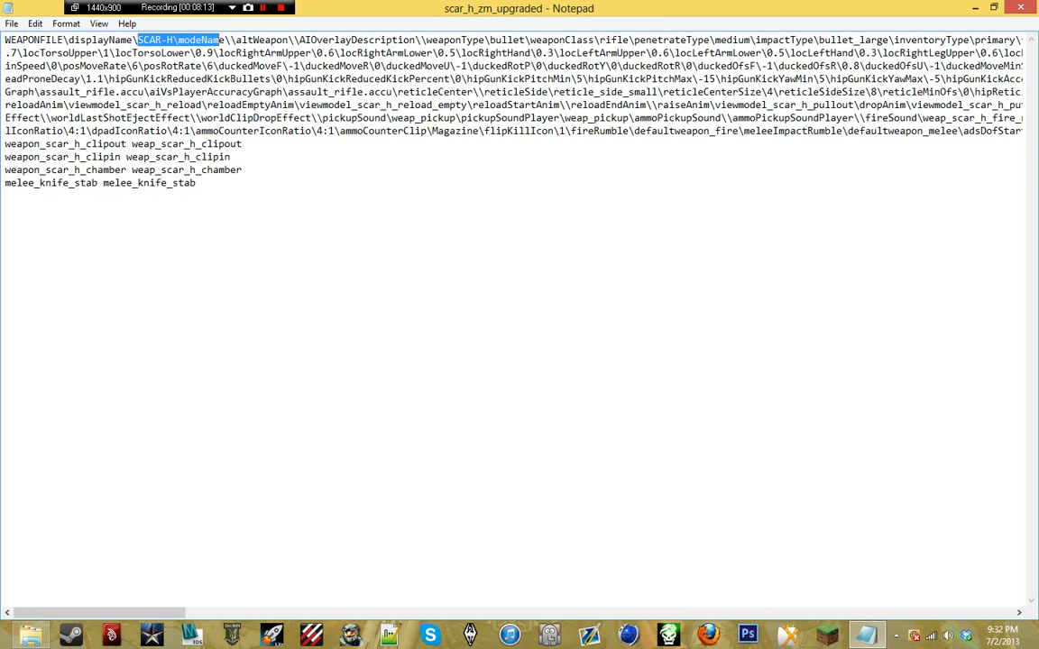
pyautogui.click(141, 40)
pyautogui.moveTo(150, 40); pyautogui.dragTo(173, 39)
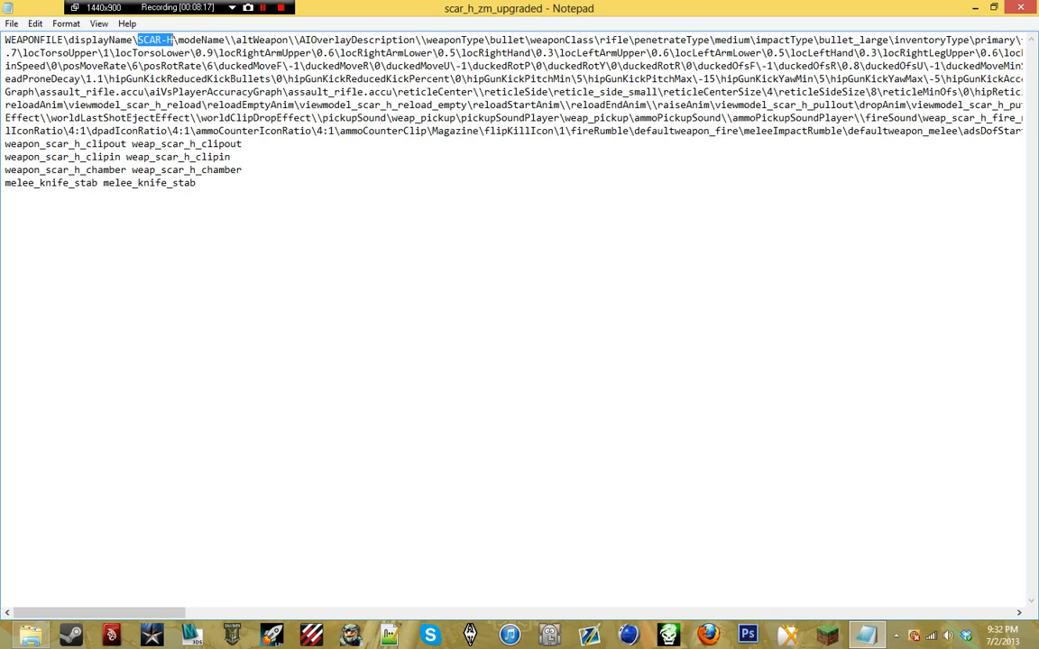